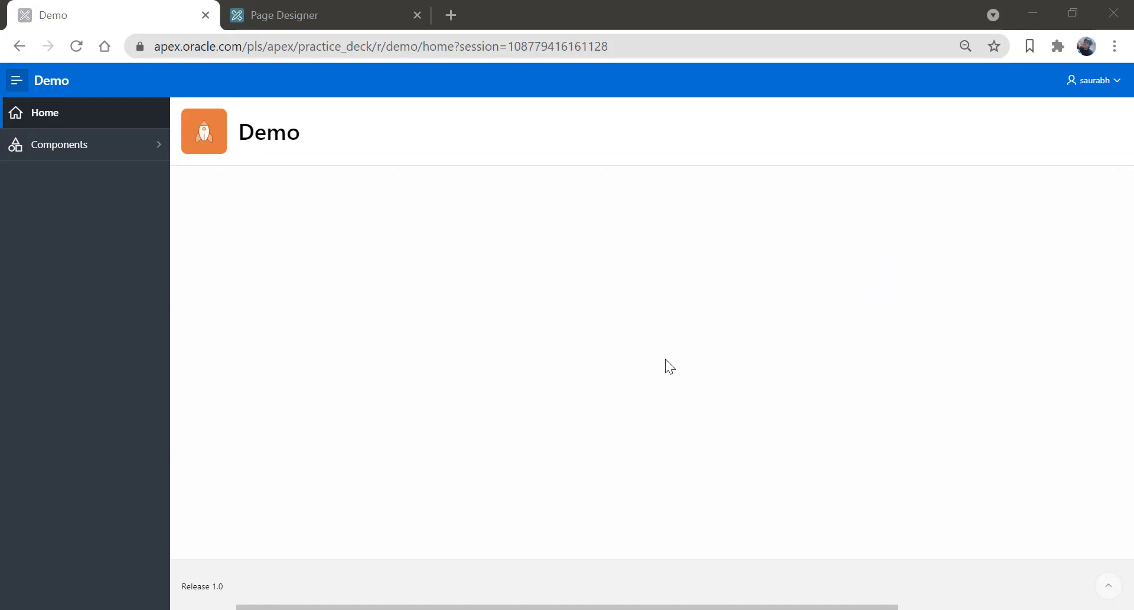
- Look through the Card Region and Type of Reports pages under Components and return to the Home page
{"action": "mouse_move", "coordinate": [833, 607]}
{"action": "left_click", "coordinate": [159, 151]}
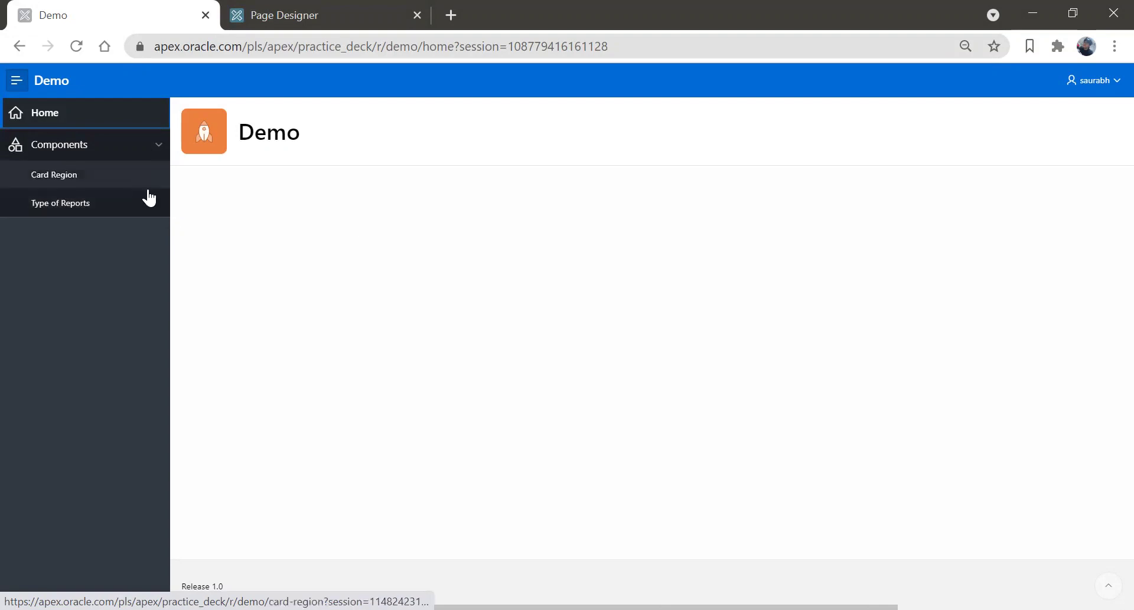
{"action": "left_click", "coordinate": [17, 83]}
{"action": "left_click", "coordinate": [18, 83]}
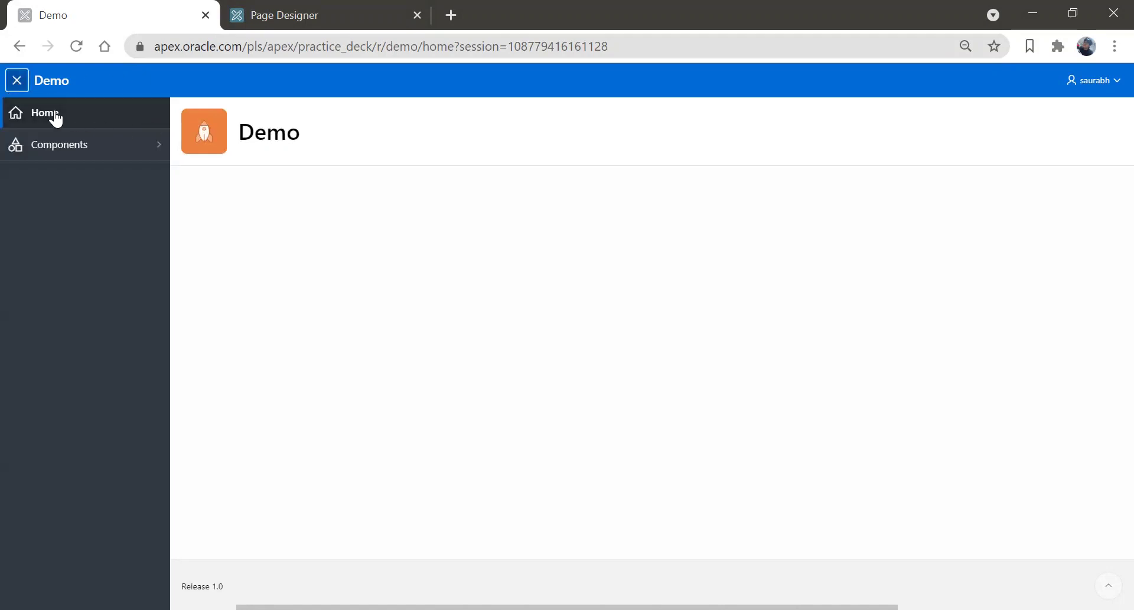
{"action": "left_click", "coordinate": [158, 146]}
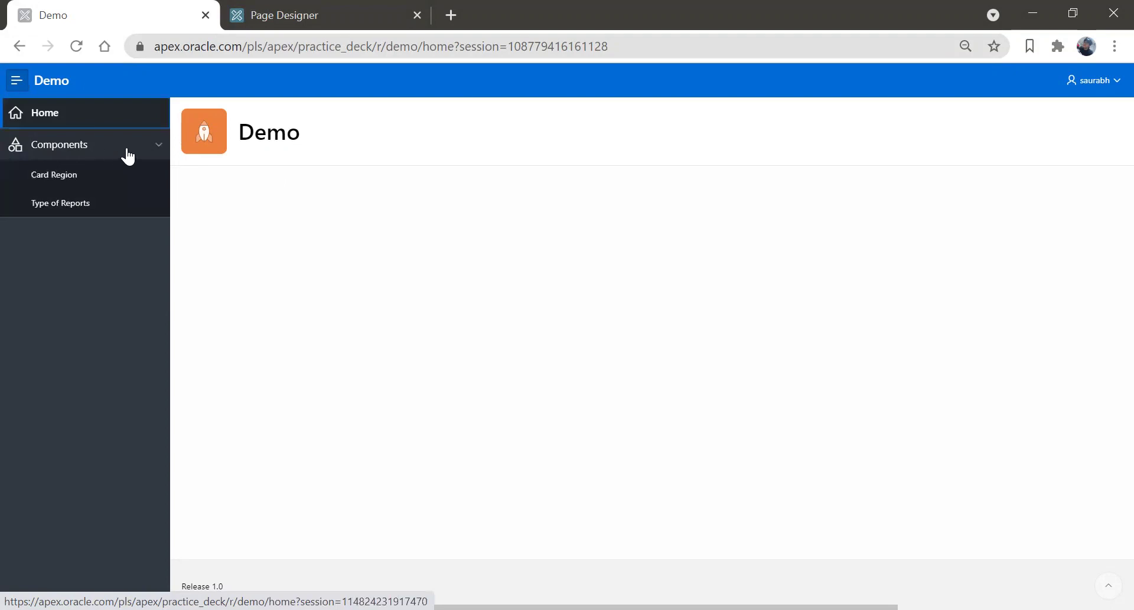
{"action": "left_click", "coordinate": [71, 175]}
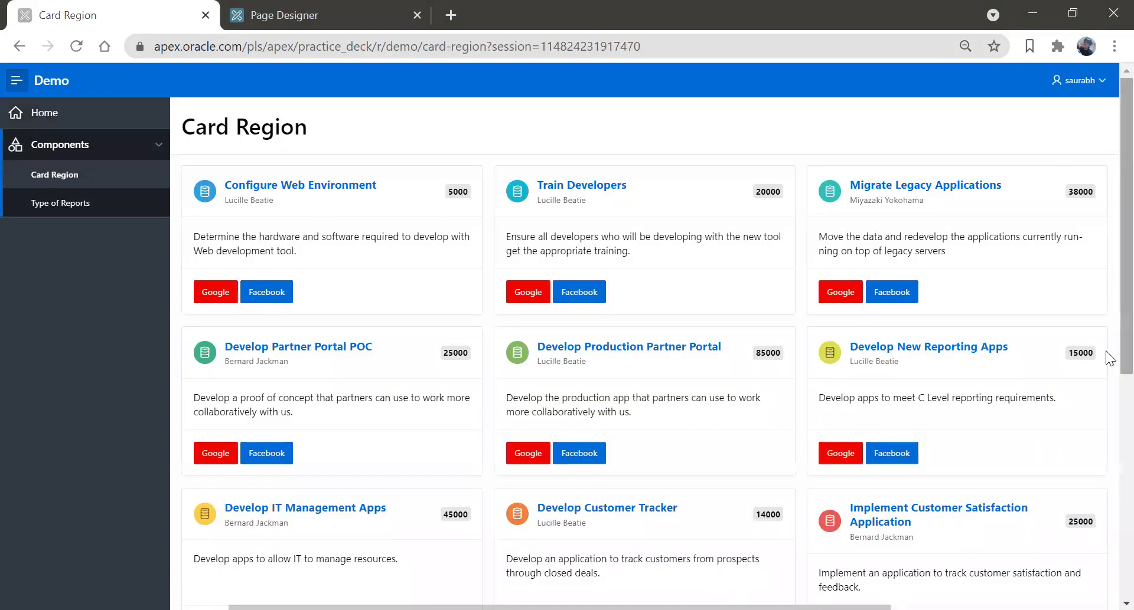
{"action": "left_click", "coordinate": [57, 208]}
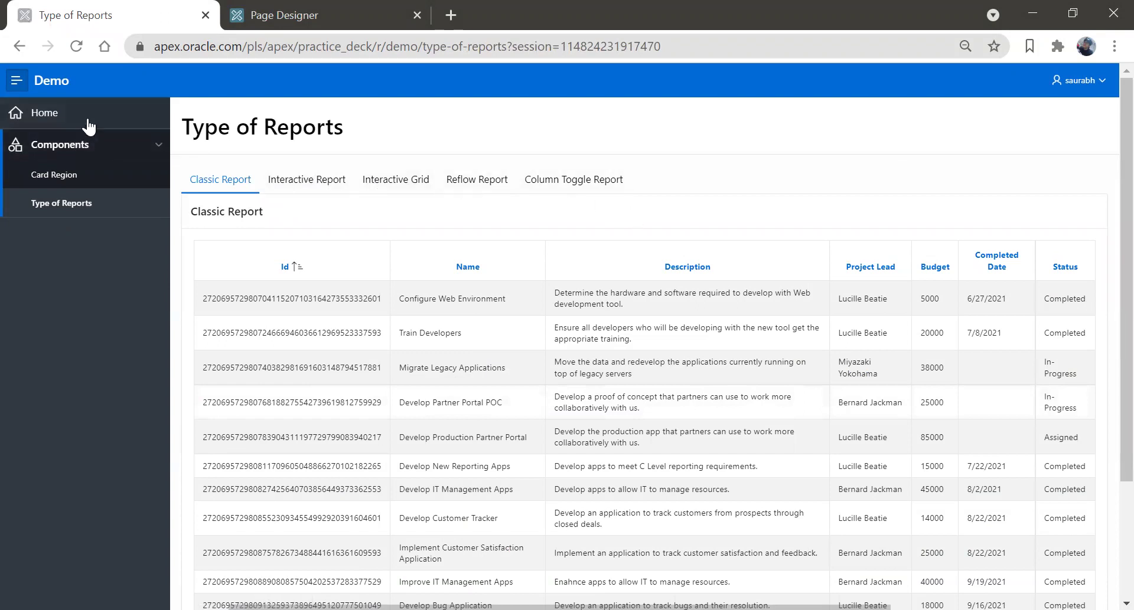
{"action": "left_click", "coordinate": [58, 121]}
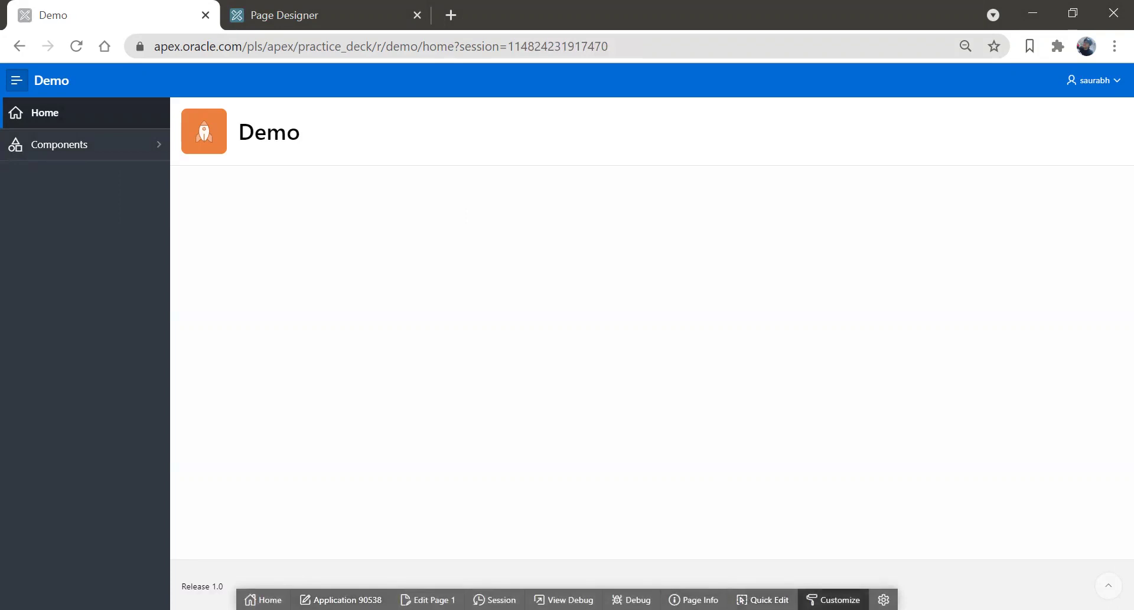
- Select the Vita - Dark theme in Theme Roller and save it as the application's current theme
{"action": "left_click", "coordinate": [833, 599]}
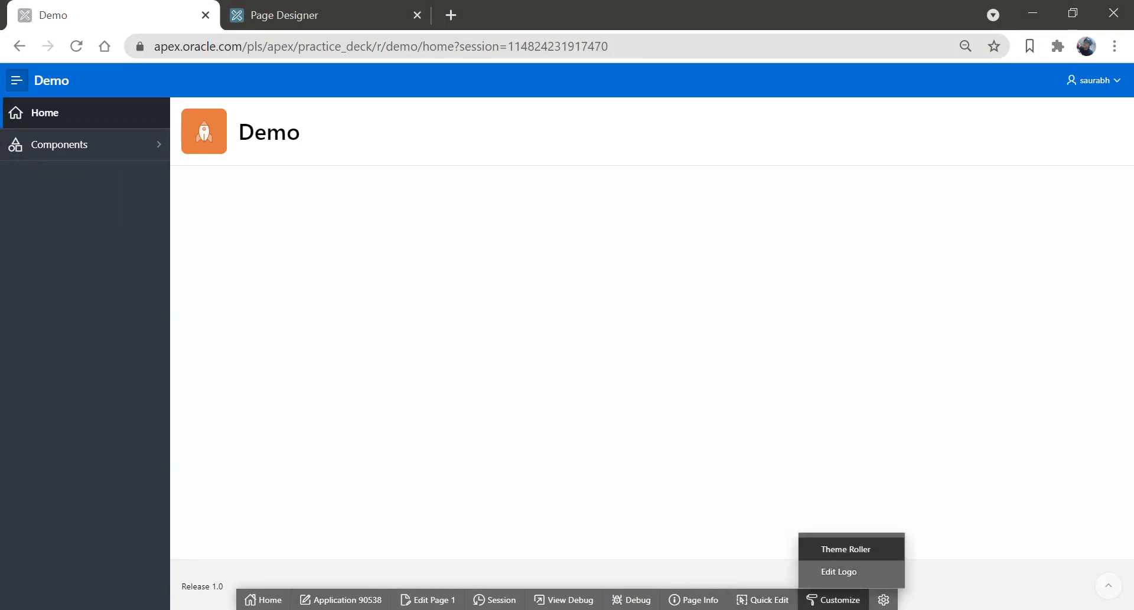
{"action": "left_click", "coordinate": [846, 549]}
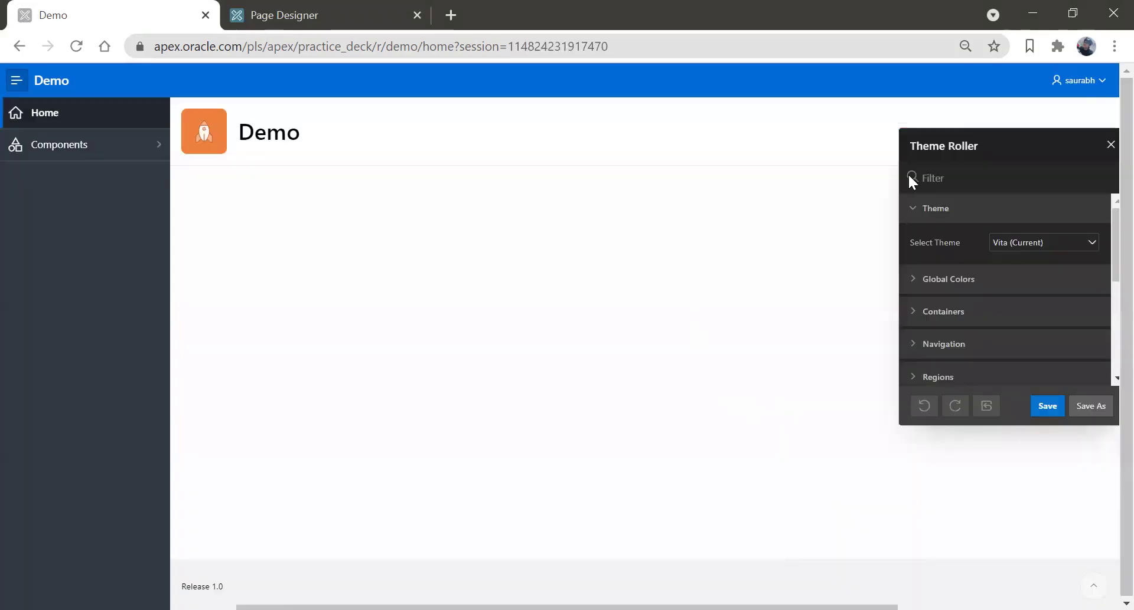
{"action": "left_click", "coordinate": [1015, 242]}
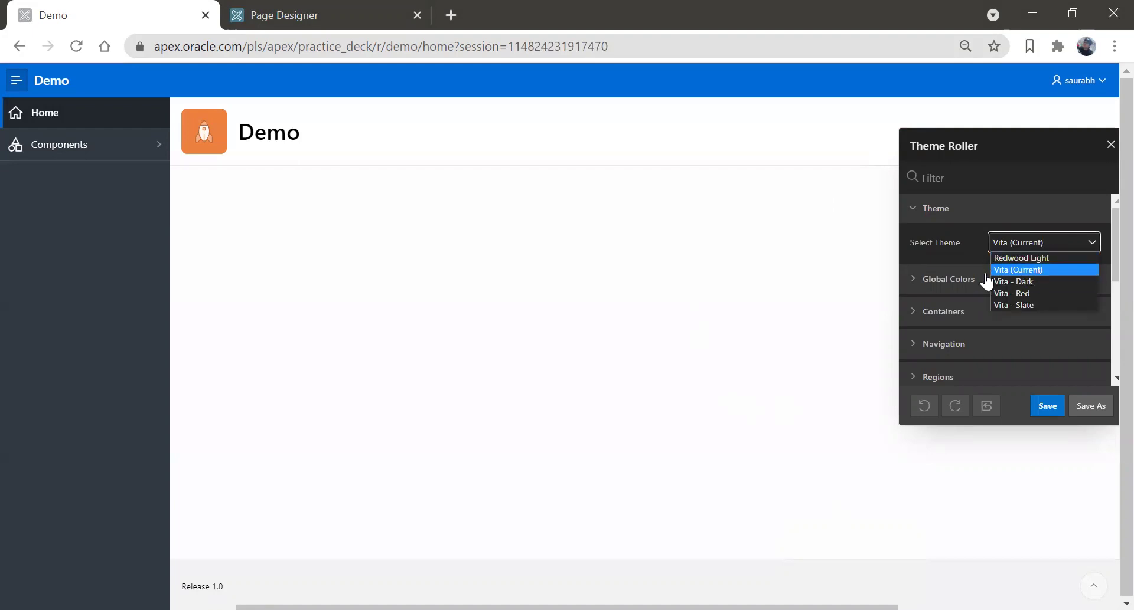
{"action": "left_click", "coordinate": [1042, 282]}
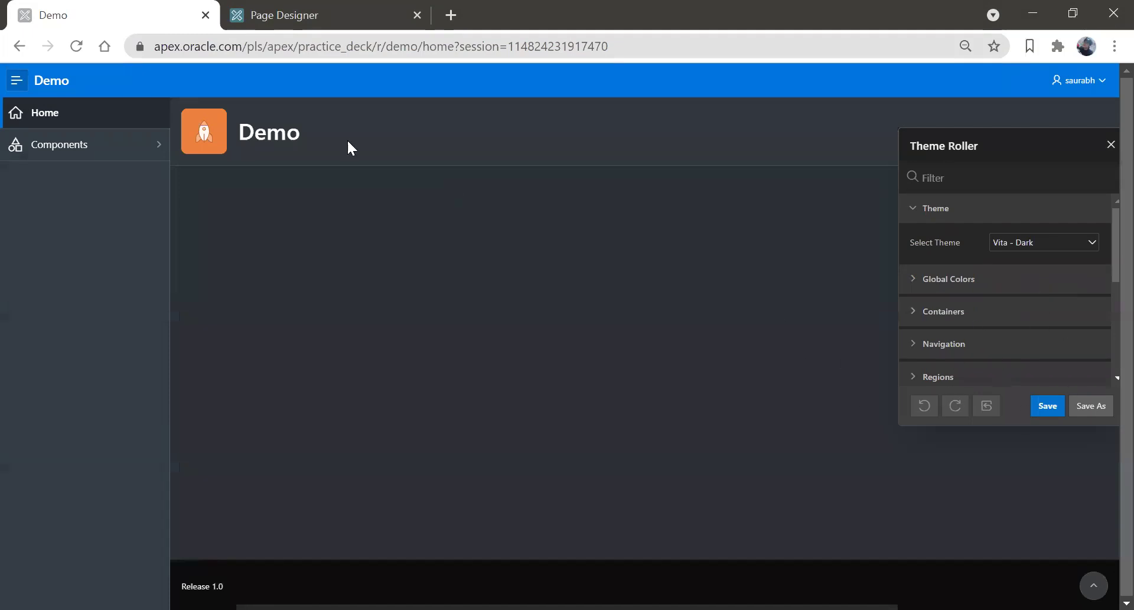
{"action": "left_click", "coordinate": [1048, 408]}
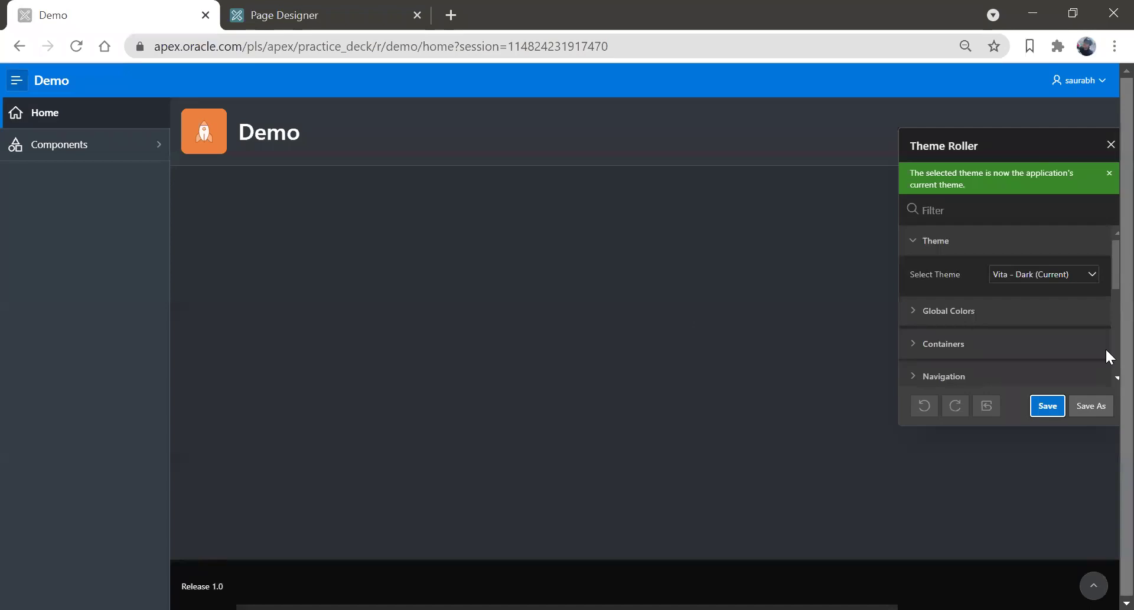
{"action": "left_click", "coordinate": [1110, 144]}
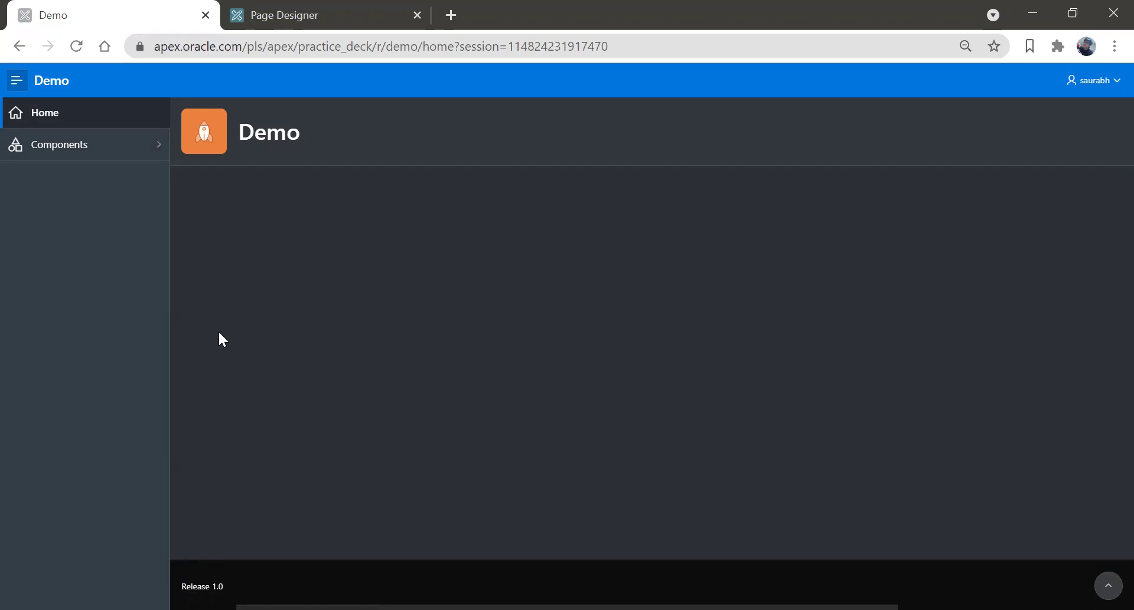
- Review how the Card Region and Type of Reports pages look with the dark theme
{"action": "left_click", "coordinate": [158, 145]}
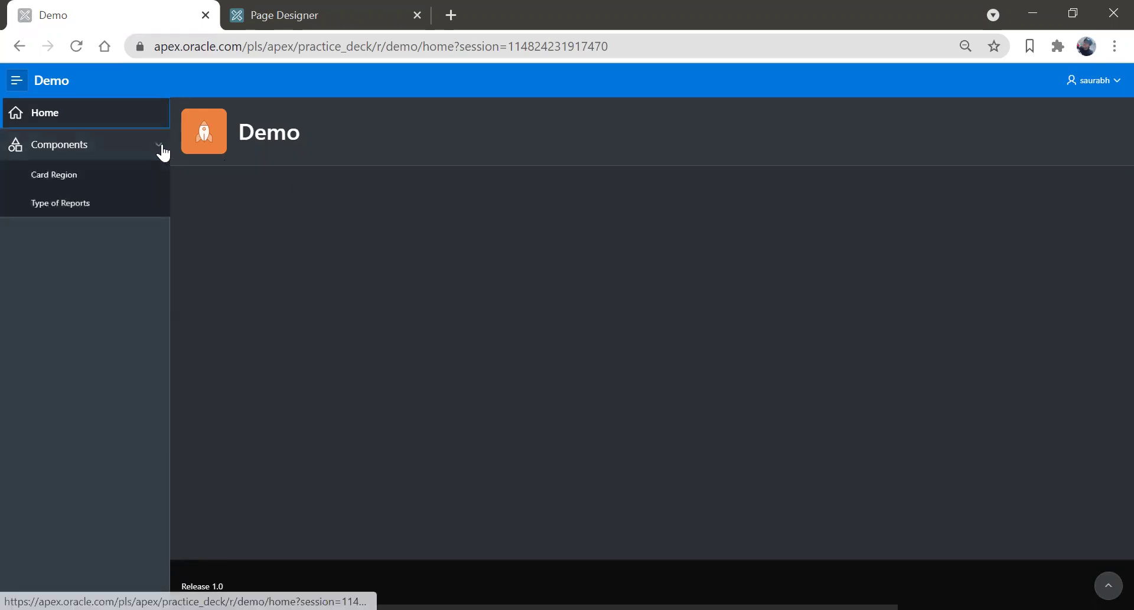
{"action": "left_click", "coordinate": [116, 180]}
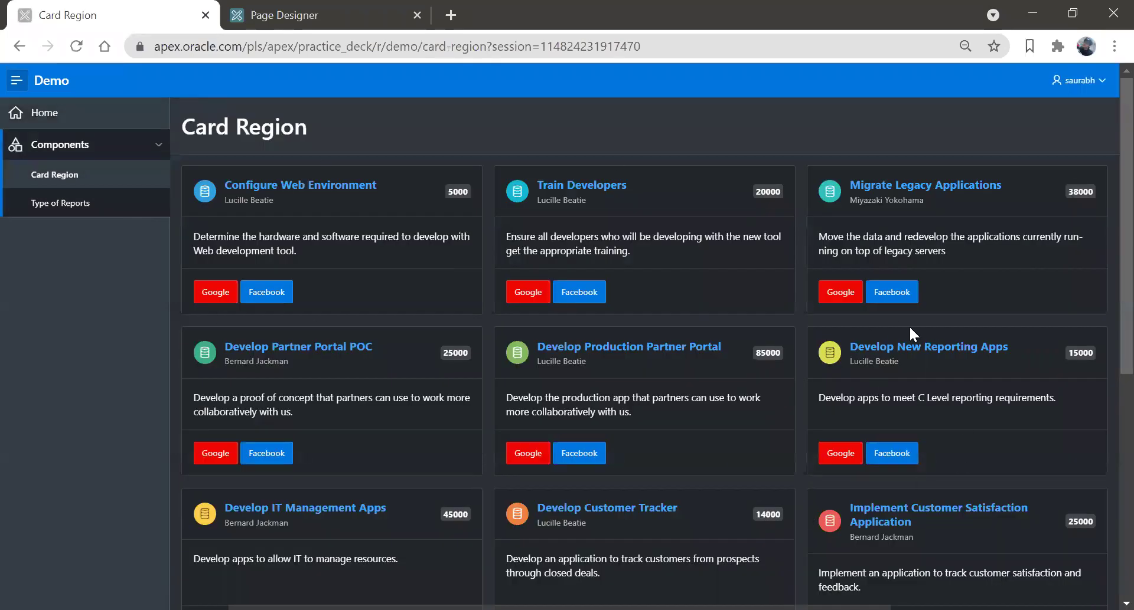
{"action": "left_click_drag", "start_coordinate": [1104, 193], "coordinate": [1104, 168]}
{"action": "left_click", "coordinate": [65, 208]}
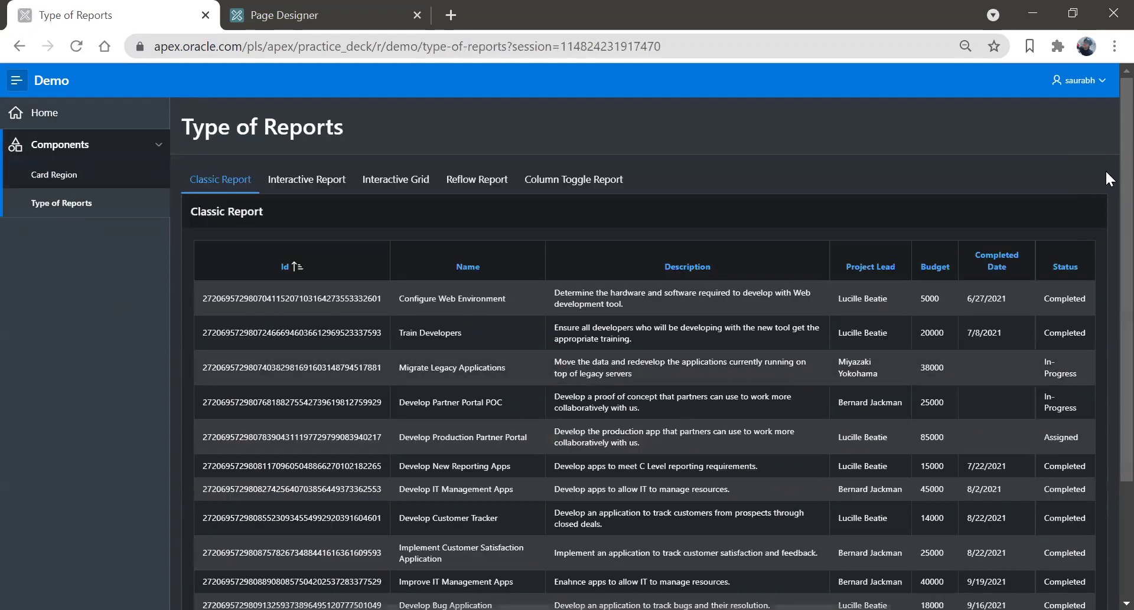
{"action": "scroll", "coordinate": [1104, 177], "scroll_direction": "down", "scroll_amount": 1}
{"action": "left_click_drag", "start_coordinate": [1104, 249], "coordinate": [1105, 165]}
- Save Vita - Red as the application's current theme and check it on the Type of Reports and Card Region pages
{"action": "mouse_move", "coordinate": [756, 600]}
{"action": "left_click", "coordinate": [825, 600]}
{"action": "left_click", "coordinate": [838, 550]}
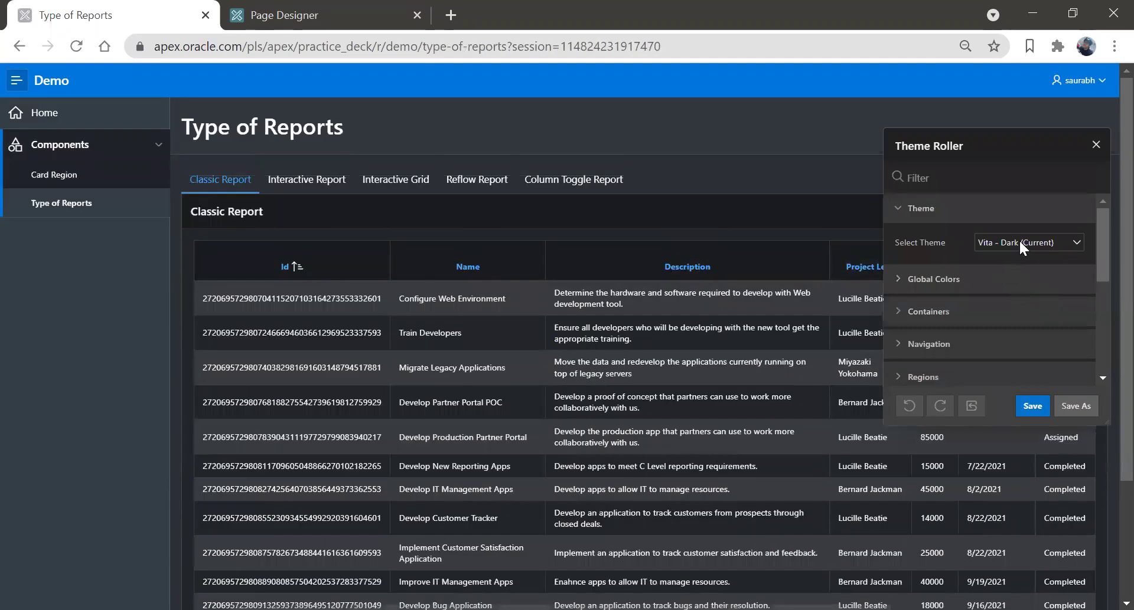
{"action": "left_click", "coordinate": [1018, 239]}
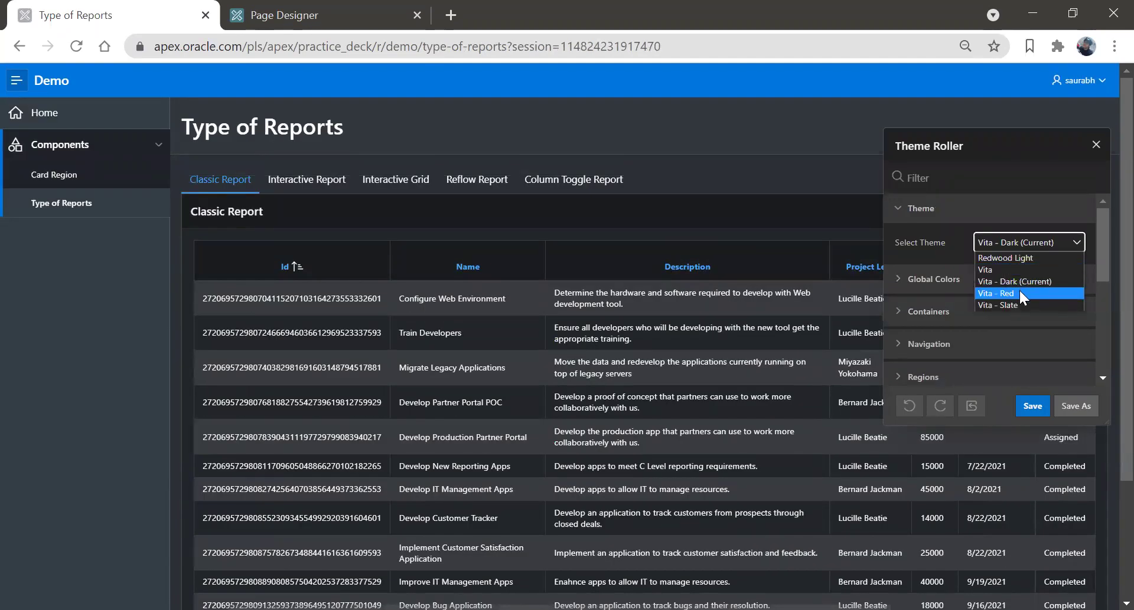
{"action": "left_click", "coordinate": [1019, 293]}
{"action": "left_click", "coordinate": [1032, 407]}
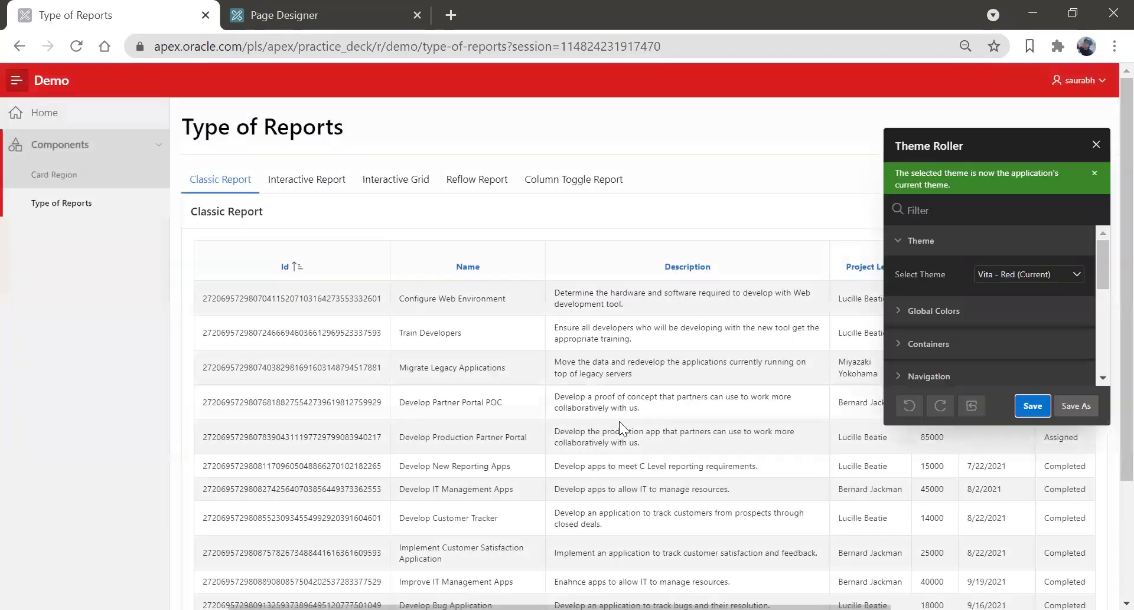
{"action": "left_click", "coordinate": [1096, 145]}
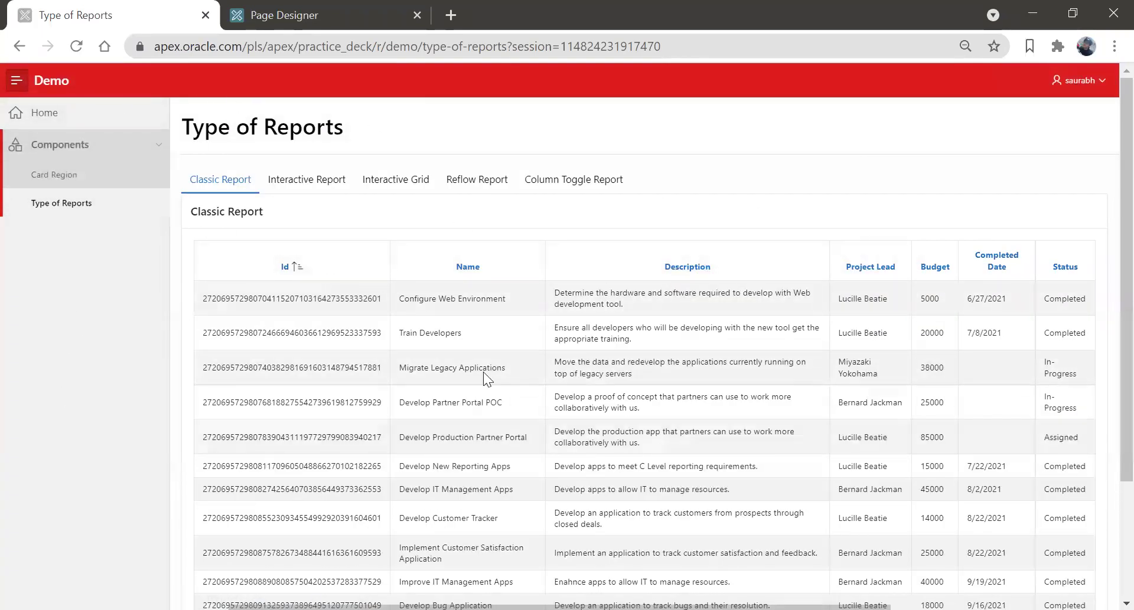
{"action": "left_click", "coordinate": [118, 202]}
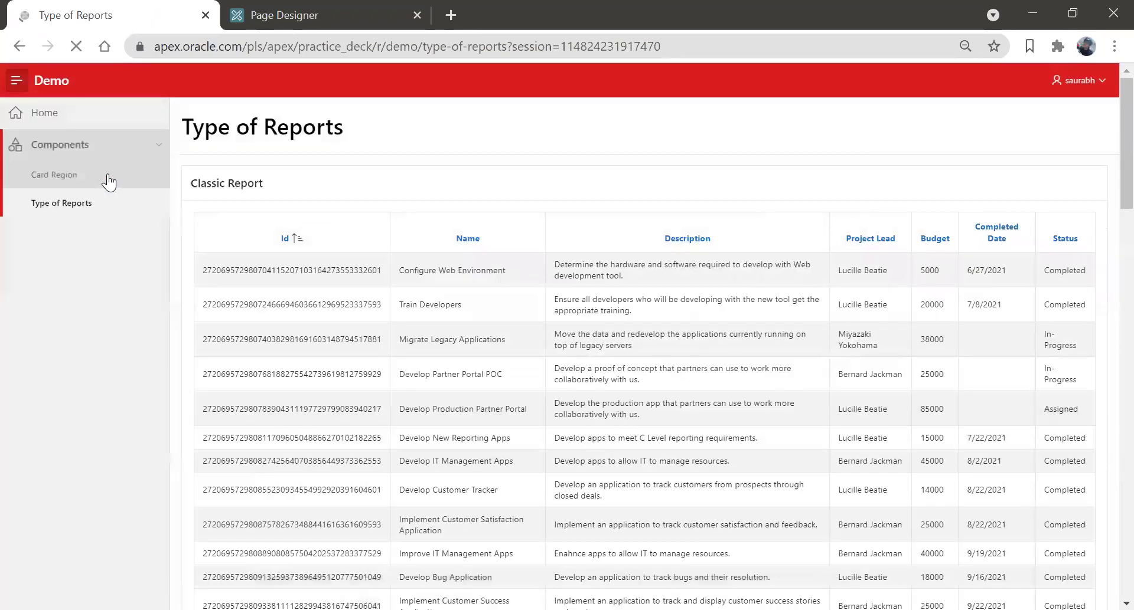
{"action": "left_click", "coordinate": [109, 176]}
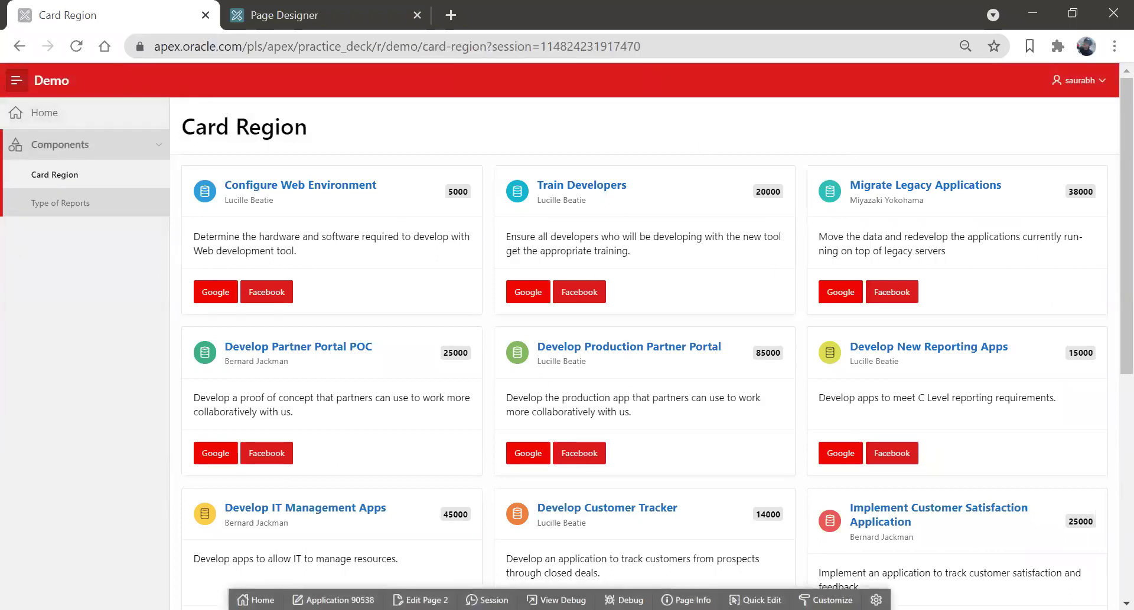
- Preview the Vita - Slate theme in Theme Roller without saving it and reload the Card Region page
{"action": "left_click", "coordinate": [827, 600]}
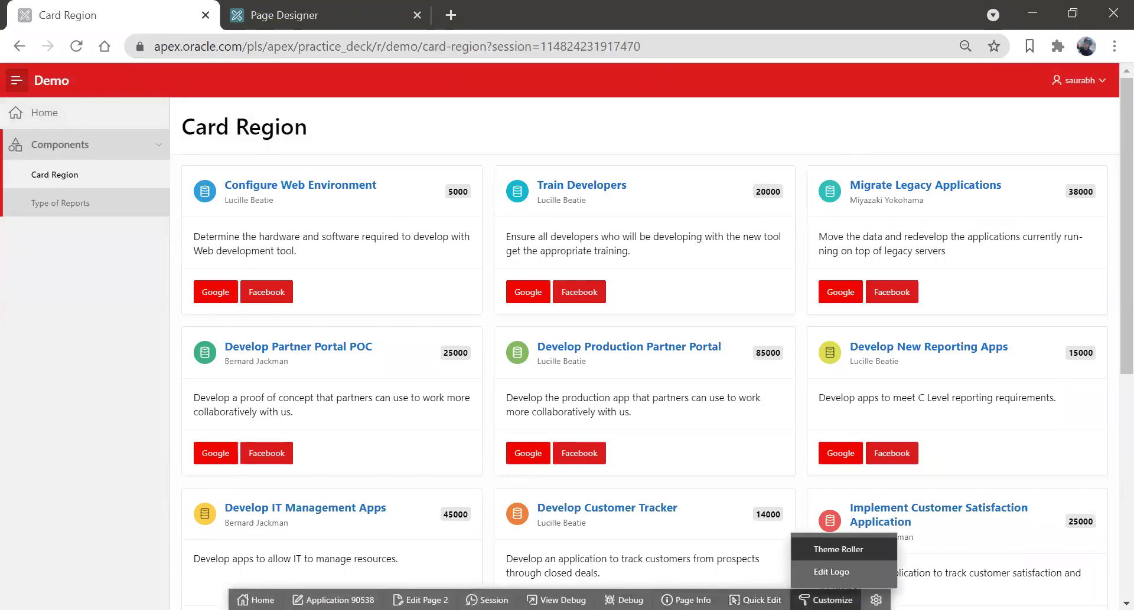
{"action": "left_click", "coordinate": [838, 549]}
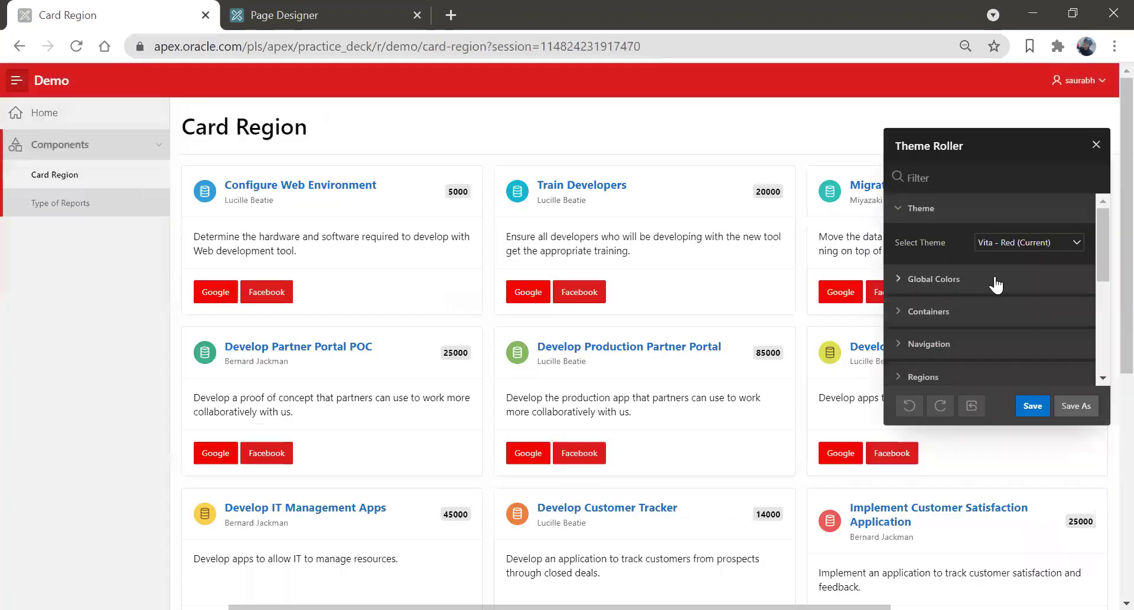
{"action": "left_click", "coordinate": [1015, 239]}
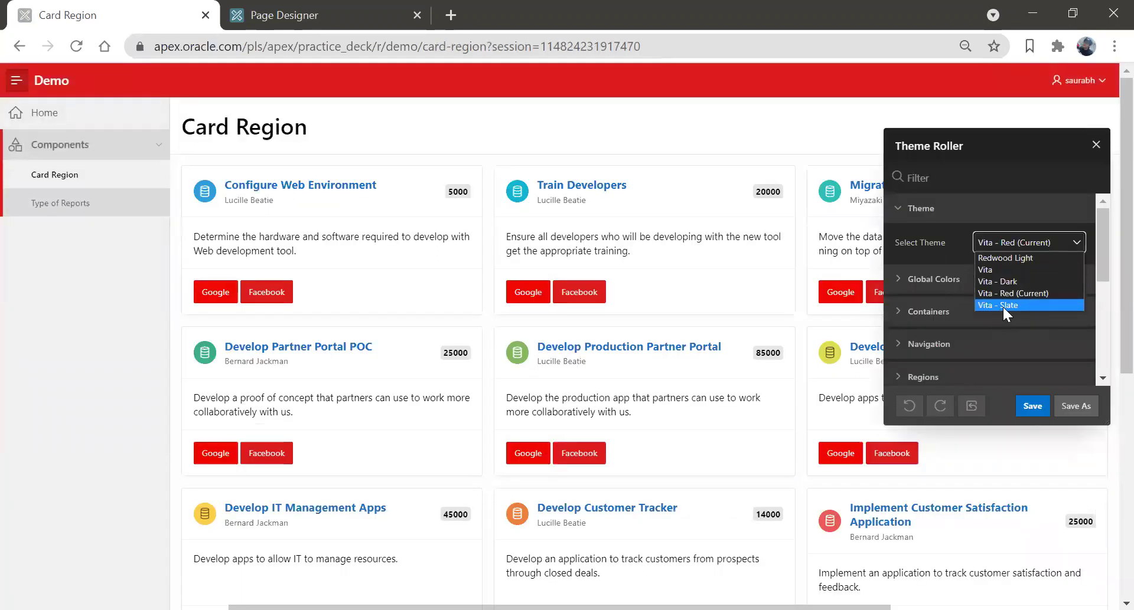
{"action": "left_click", "coordinate": [1002, 305]}
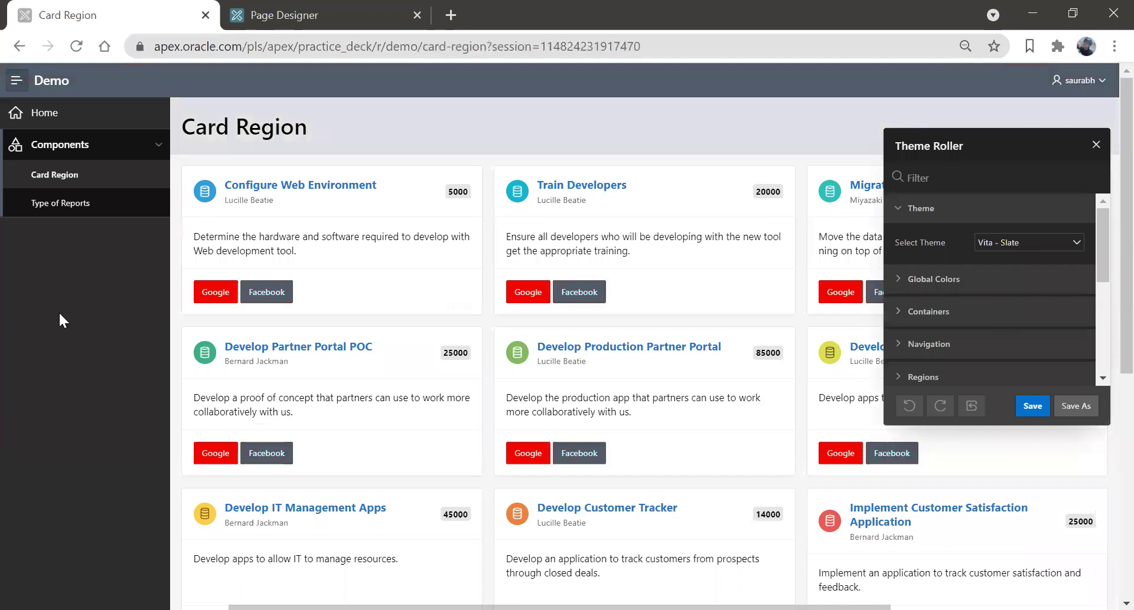
{"action": "left_click", "coordinate": [101, 174]}
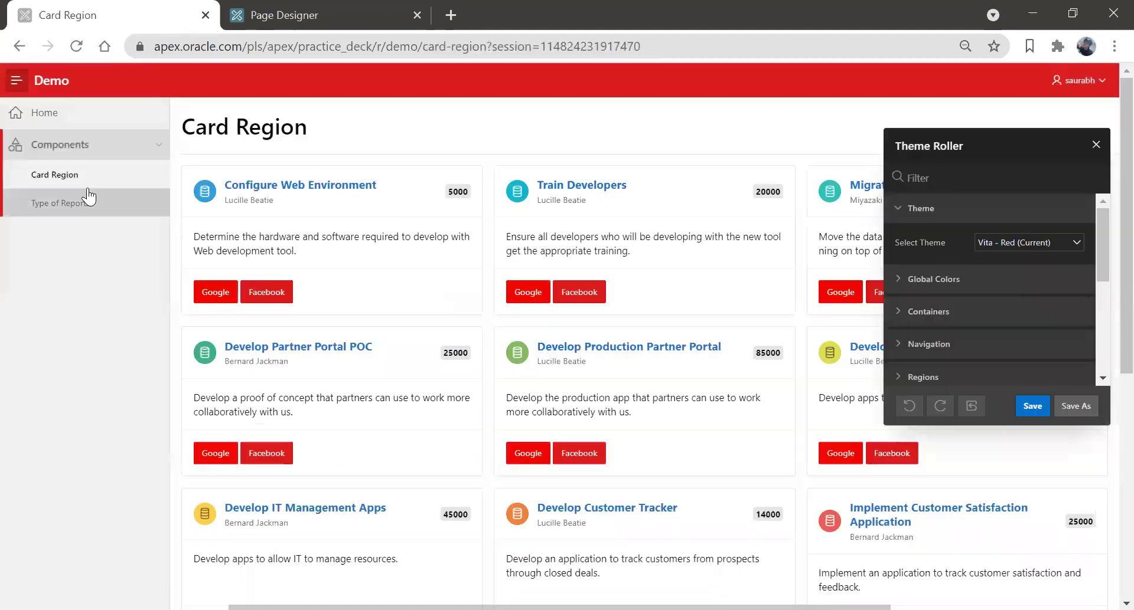
- Select Vita - Slate again, save it as the application's current theme and close Theme Roller
{"action": "left_click", "coordinate": [1030, 236]}
{"action": "left_click", "coordinate": [1019, 303]}
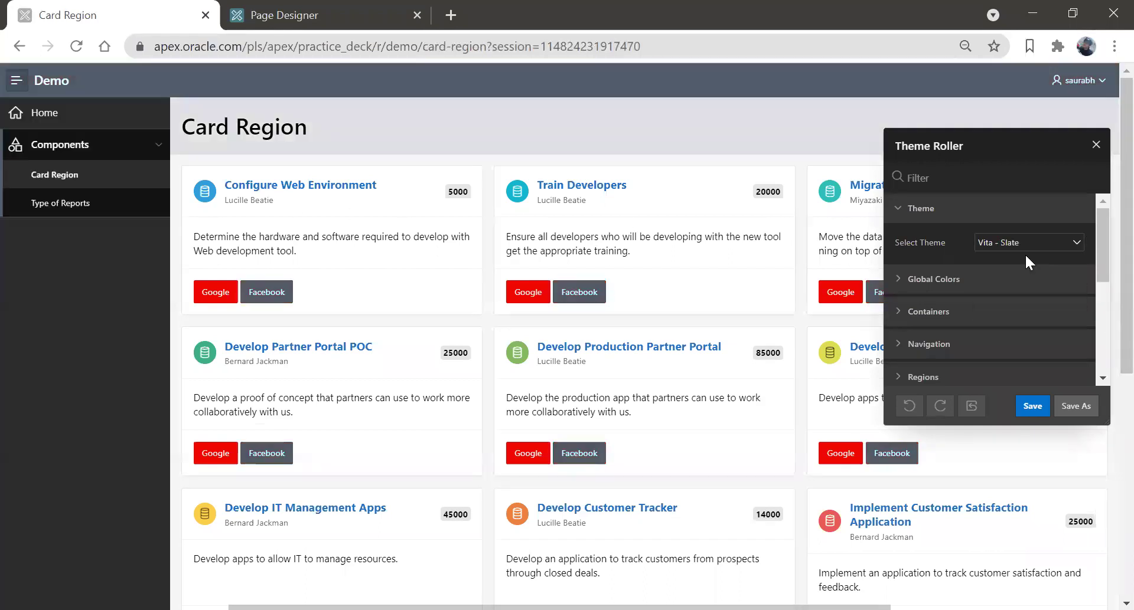
{"action": "left_click", "coordinate": [1032, 406]}
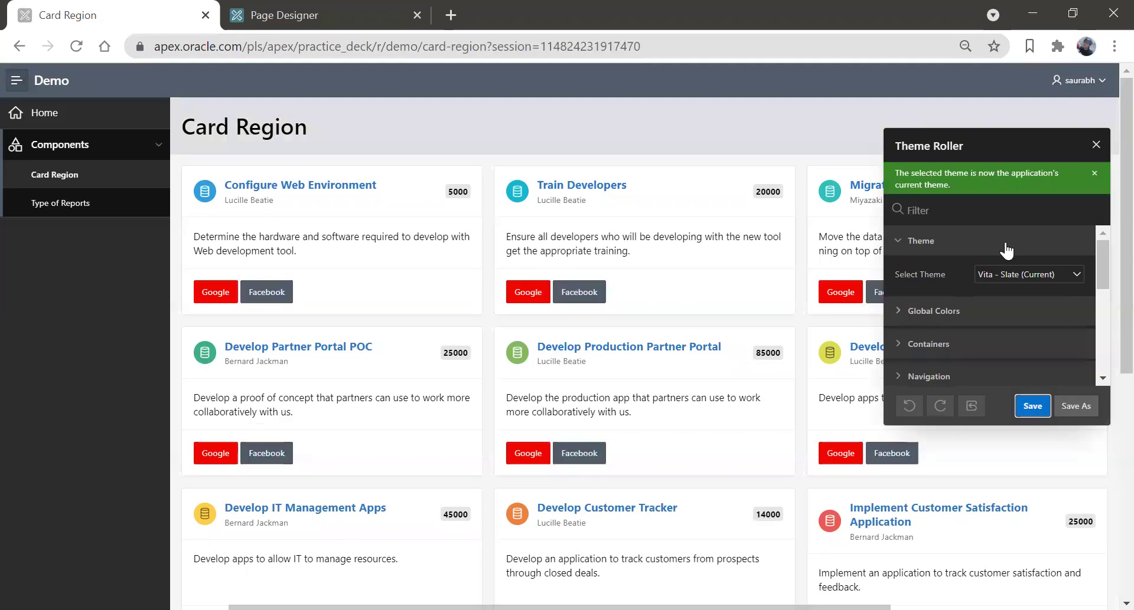
{"action": "left_click", "coordinate": [1096, 146]}
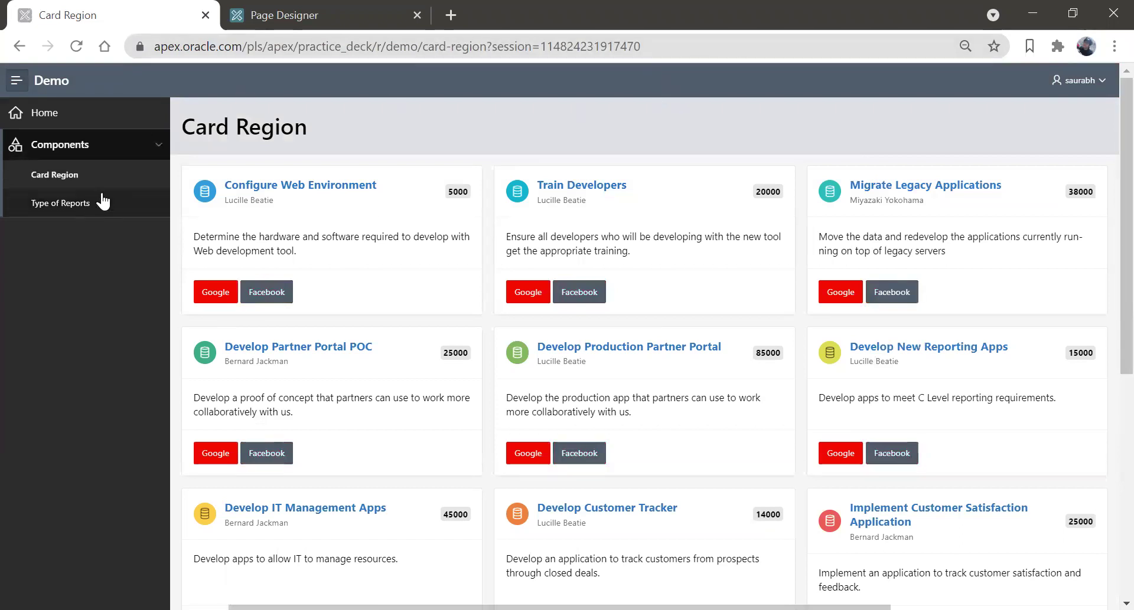
- Return to the Home page and save Redwood Light as the application's current theme with Theme Roller
{"action": "left_click", "coordinate": [45, 112]}
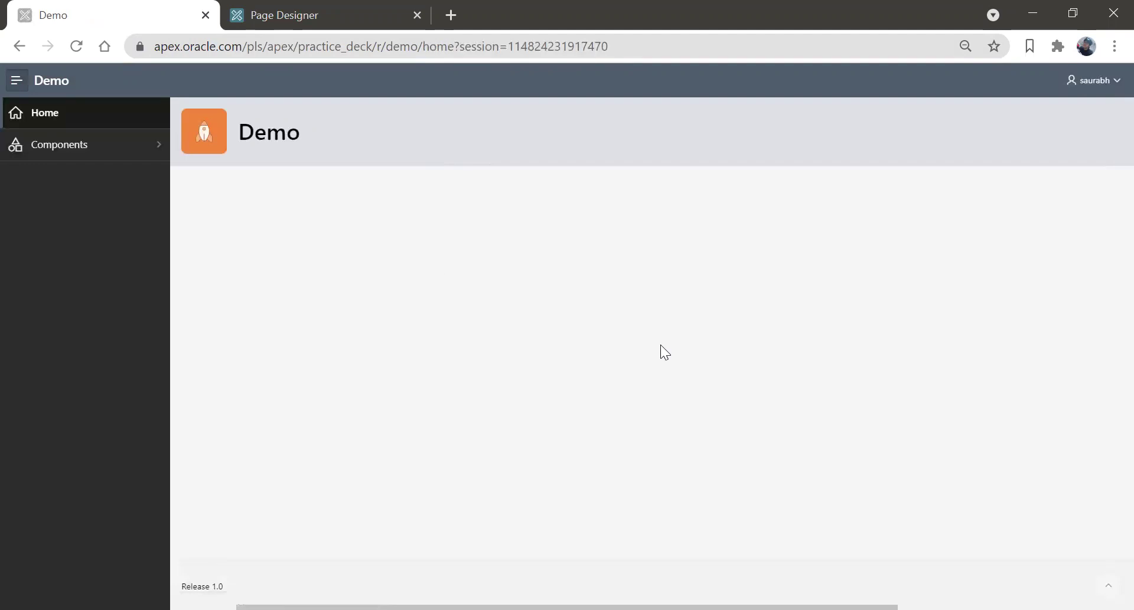
{"action": "left_click", "coordinate": [834, 600]}
{"action": "left_click", "coordinate": [838, 543]}
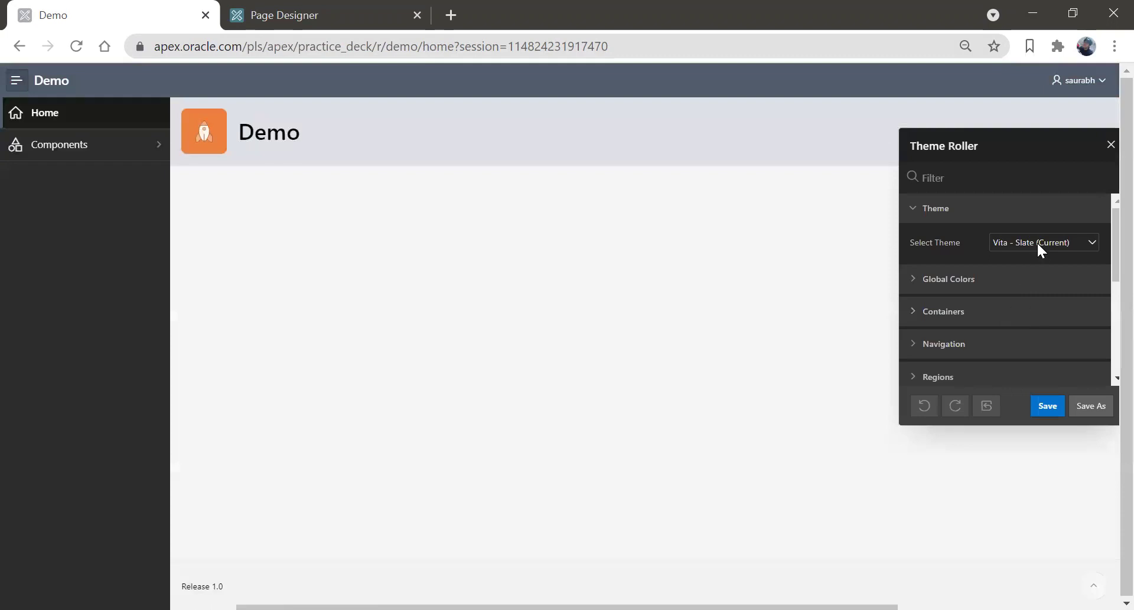
{"action": "left_click", "coordinate": [1040, 250]}
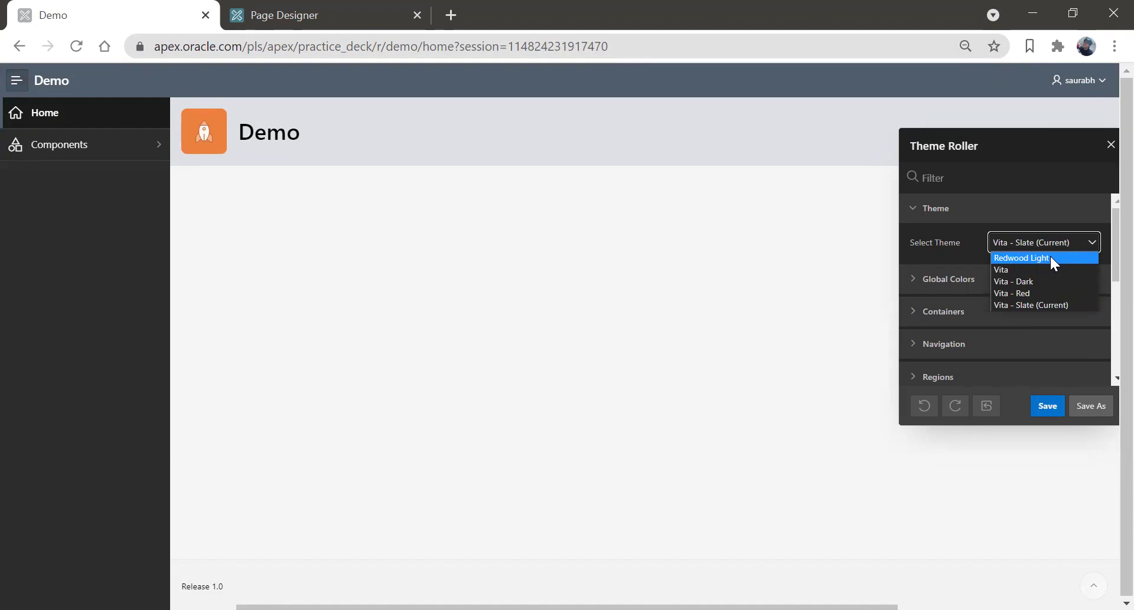
{"action": "left_click", "coordinate": [1050, 258]}
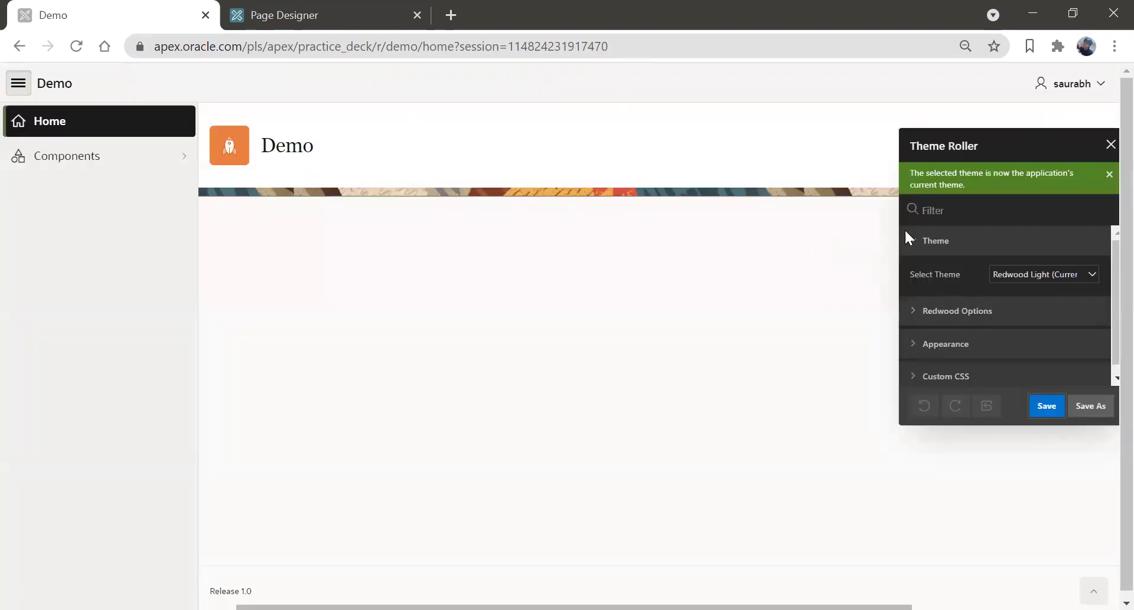
{"action": "left_click", "coordinate": [1110, 145]}
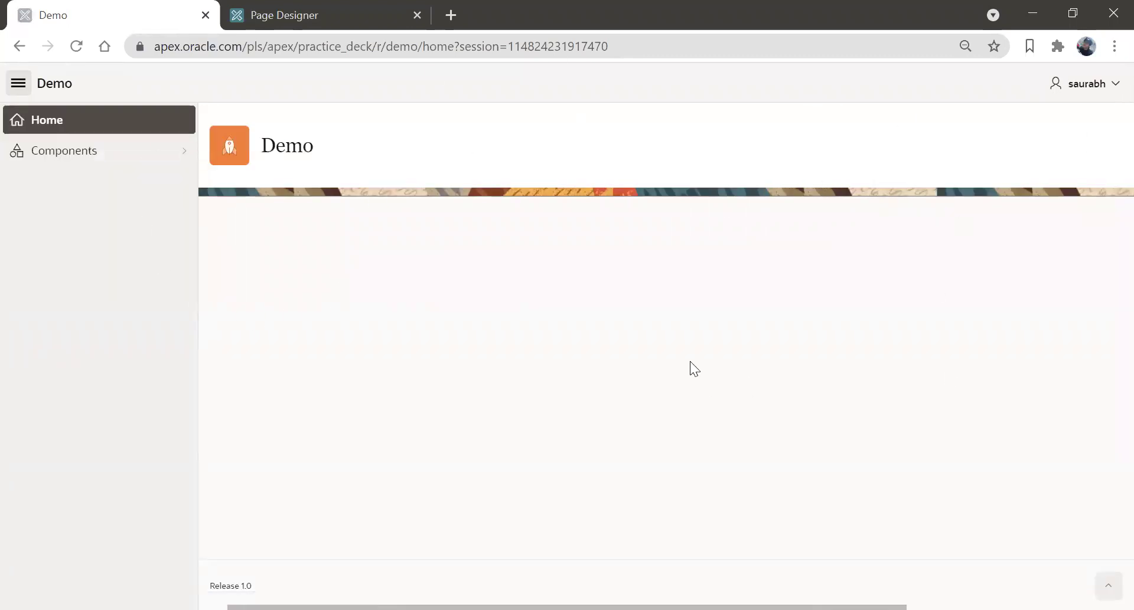
- Check the Card Region page and each report type on the Type of Reports page in the Redwood Light theme
{"action": "left_click", "coordinate": [185, 156]}
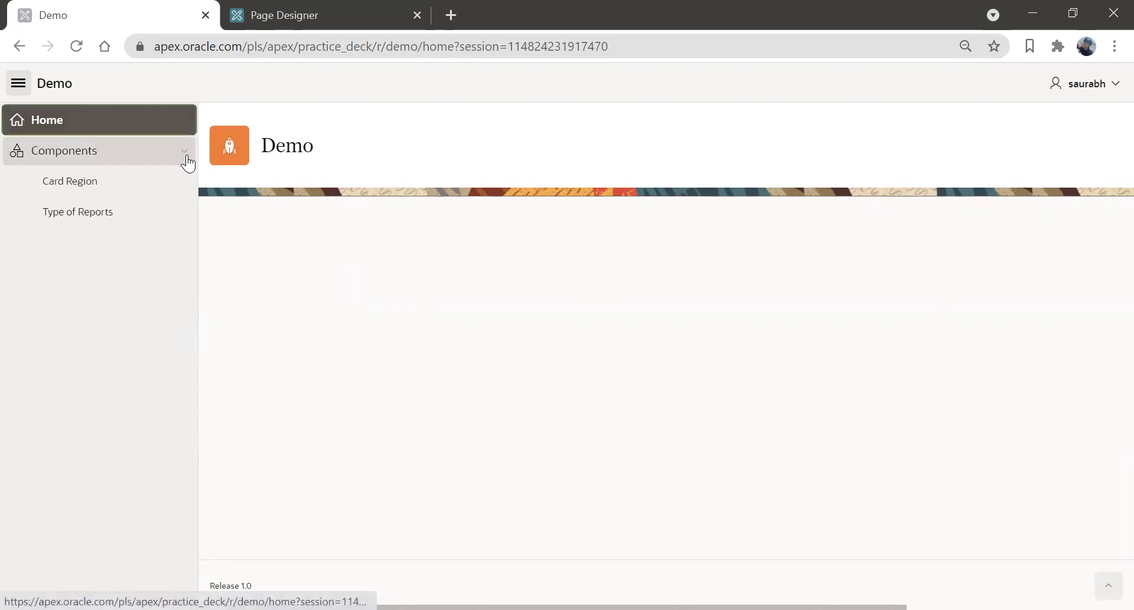
{"action": "left_click", "coordinate": [150, 181]}
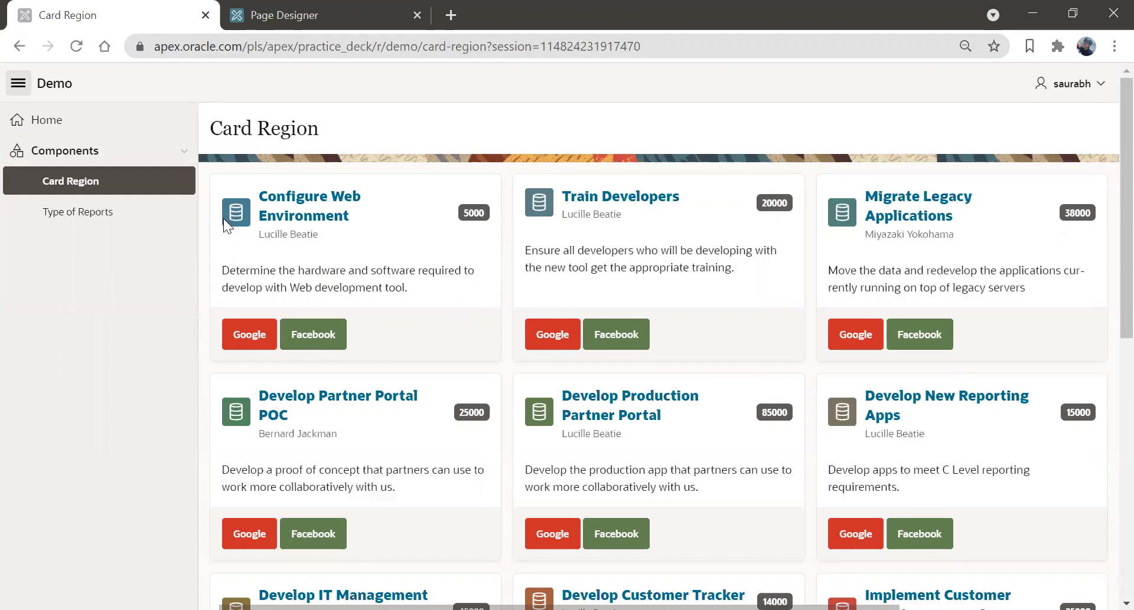
{"action": "left_click", "coordinate": [78, 223]}
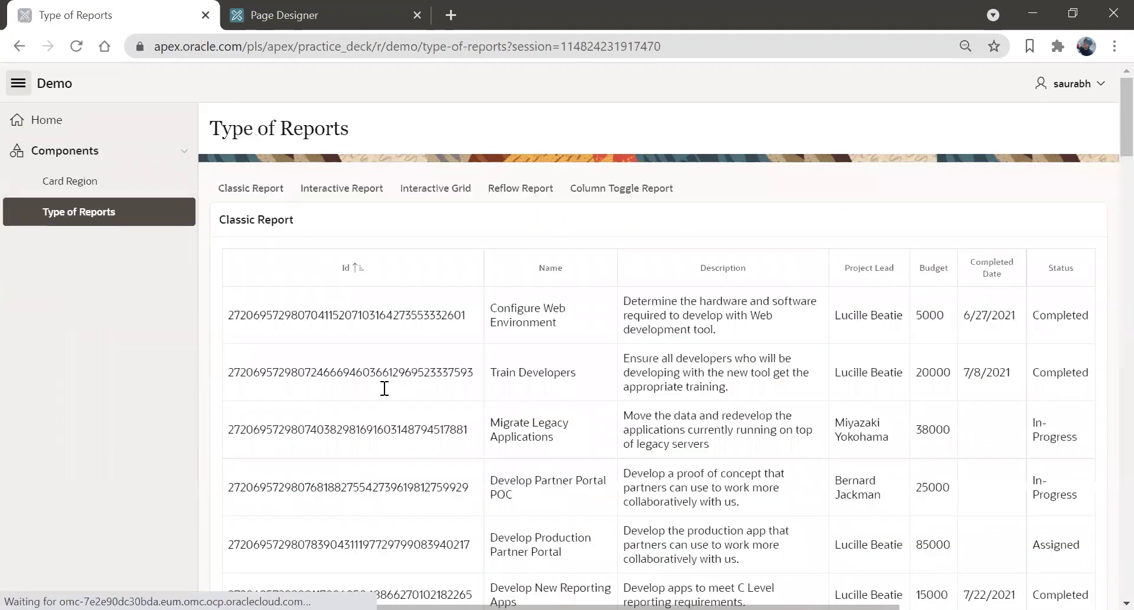
{"action": "left_click", "coordinate": [338, 190]}
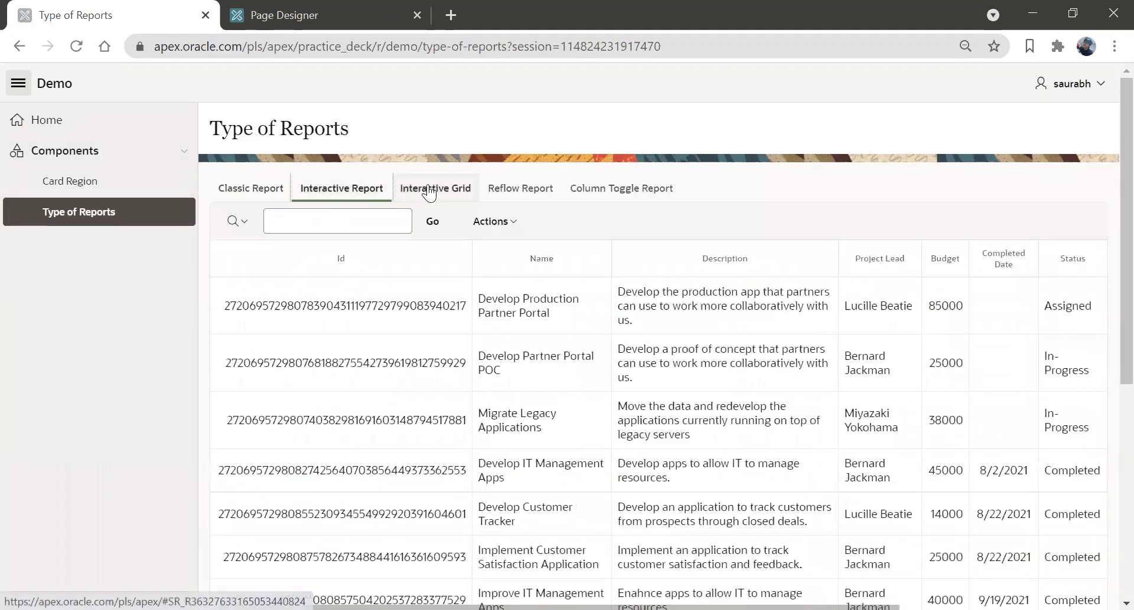
{"action": "left_click", "coordinate": [434, 189]}
{"action": "left_click", "coordinate": [519, 188]}
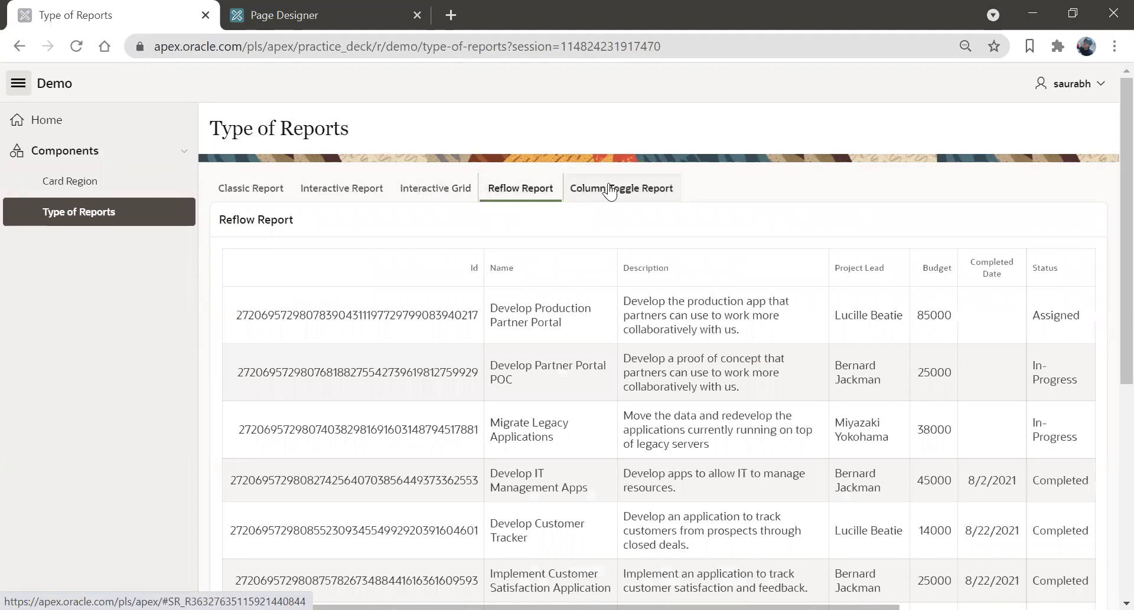
{"action": "left_click", "coordinate": [611, 189]}
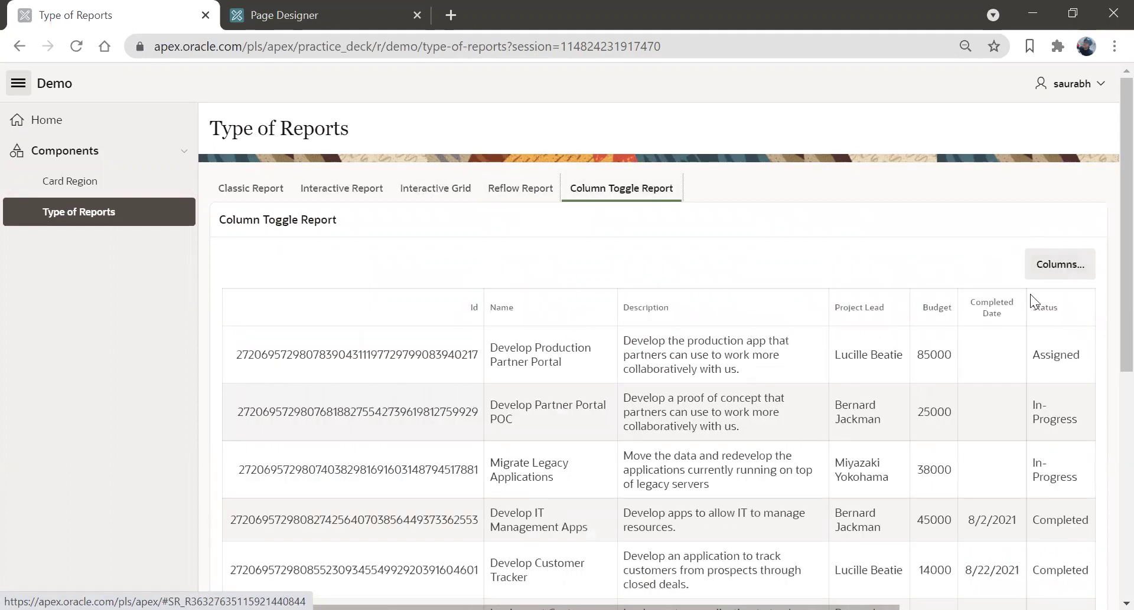
{"action": "left_click", "coordinate": [241, 189]}
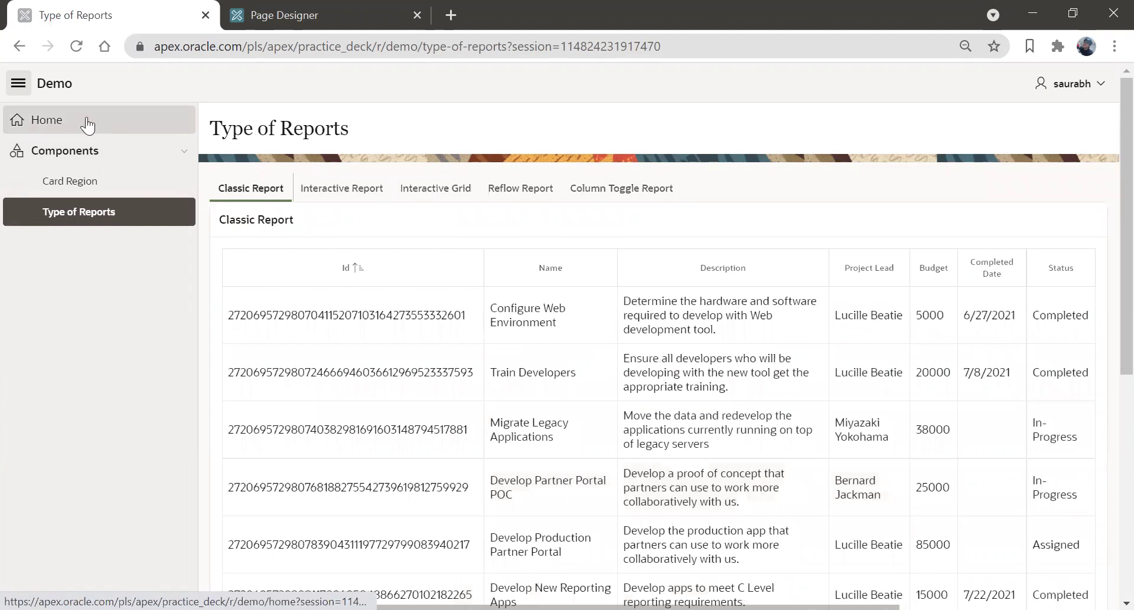
- Return to the Home page, toggle the navigation menu closed and open, and expand the Components entry
{"action": "left_click", "coordinate": [88, 123]}
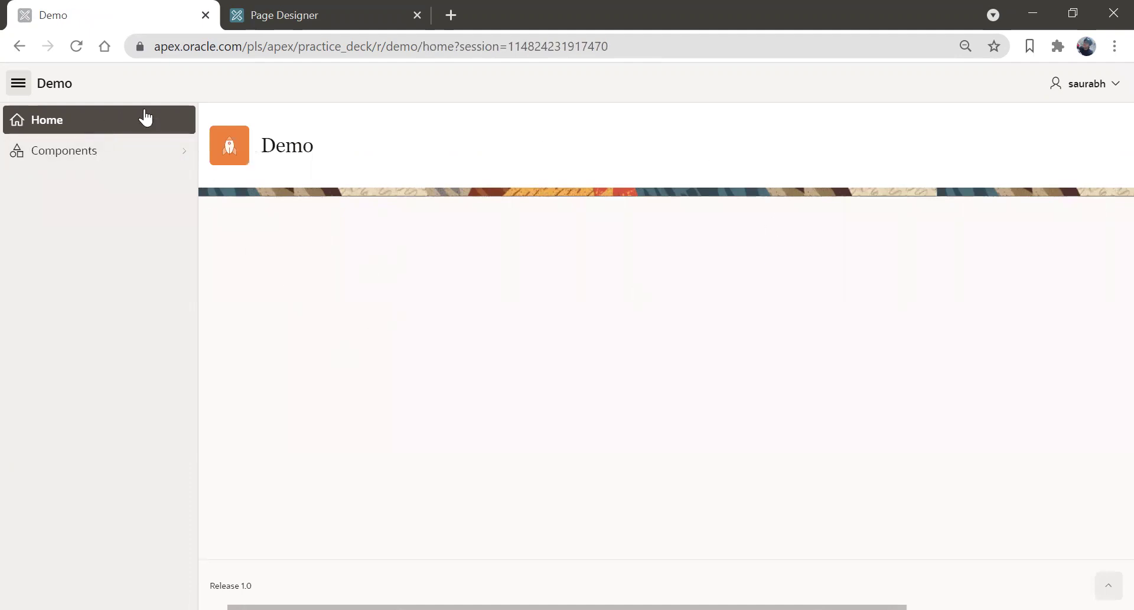
{"action": "left_click", "coordinate": [20, 90]}
{"action": "left_click", "coordinate": [17, 89]}
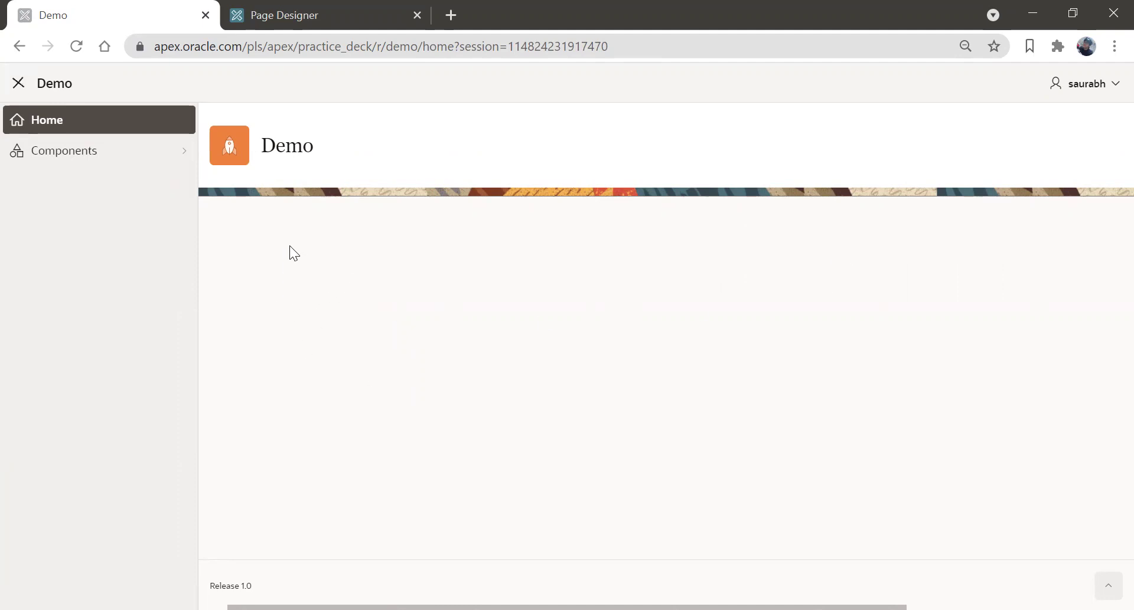
{"action": "left_click", "coordinate": [187, 157]}
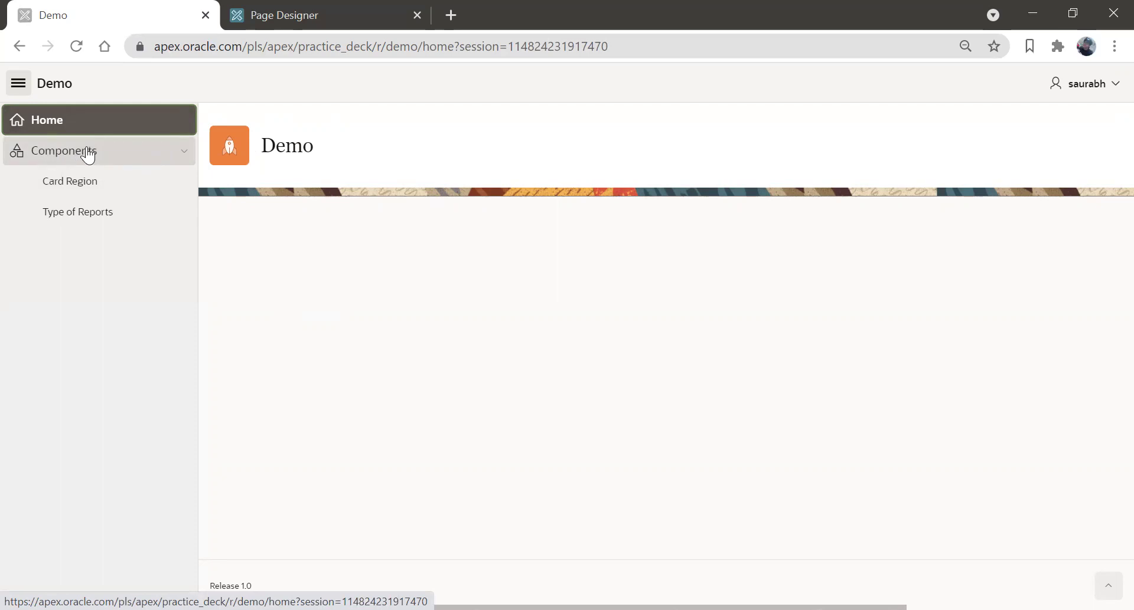
- Switch to Page Designer and start a new blank page 4 named Components
{"action": "left_click", "coordinate": [307, 19]}
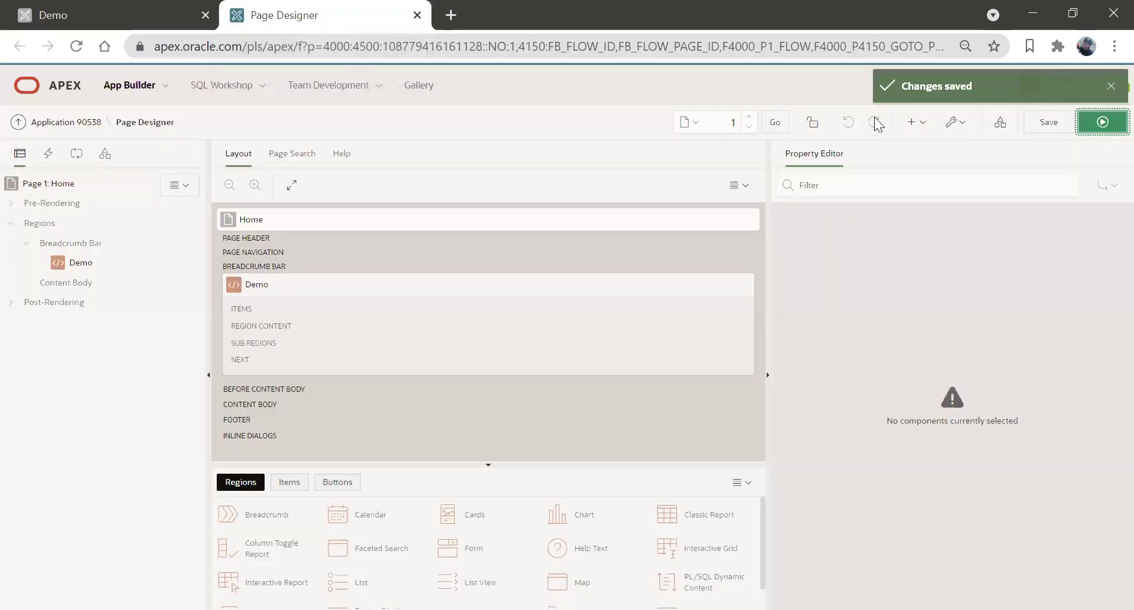
{"action": "left_click", "coordinate": [917, 123]}
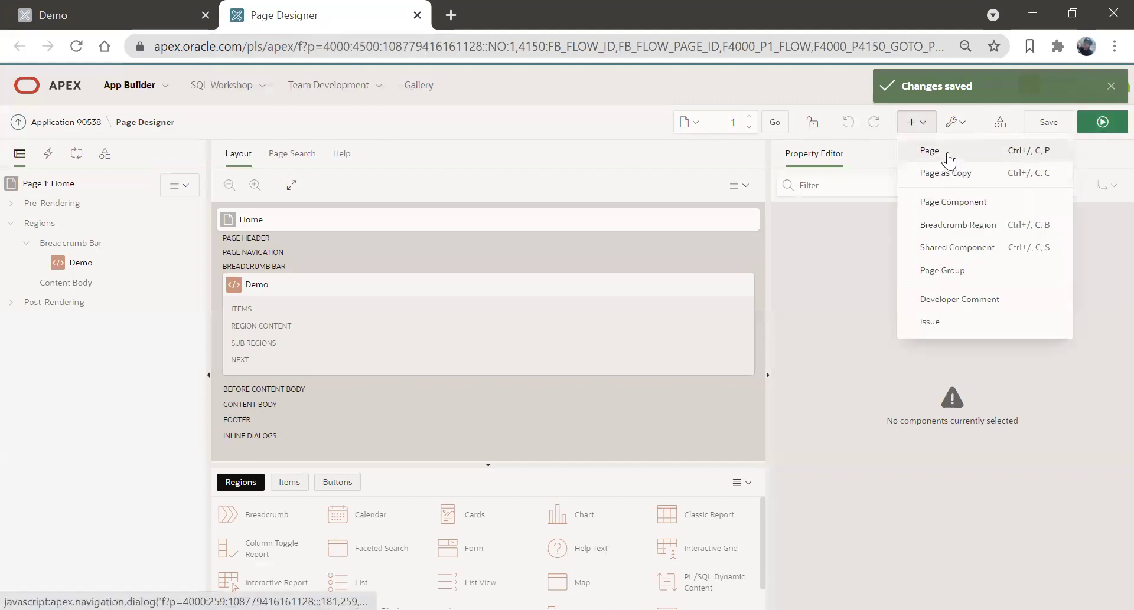
{"action": "left_click", "coordinate": [938, 155]}
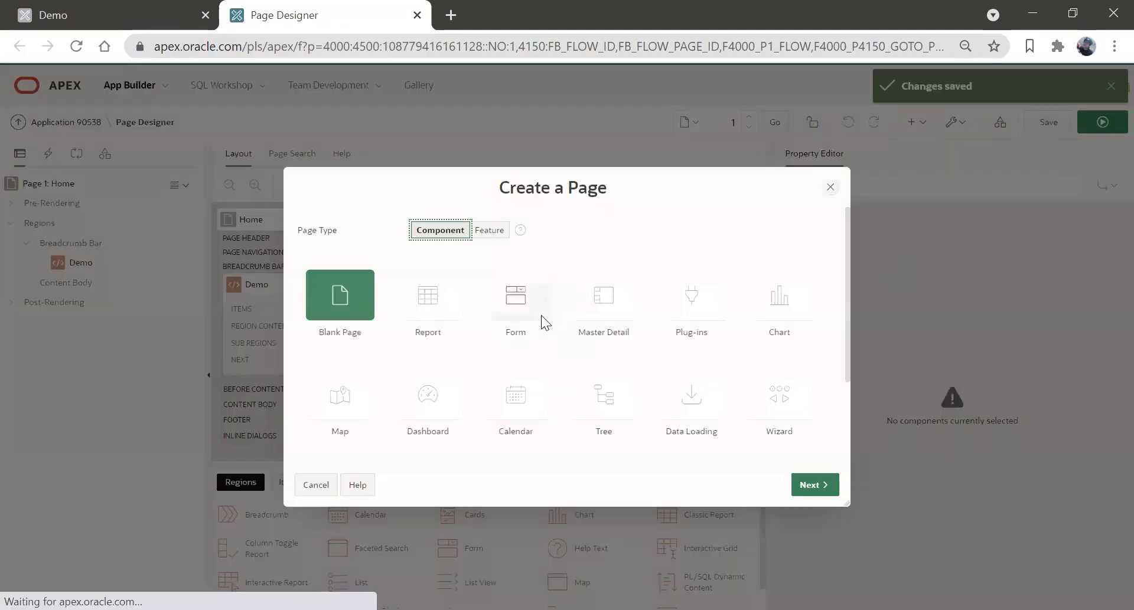
{"action": "left_click", "coordinate": [332, 299]}
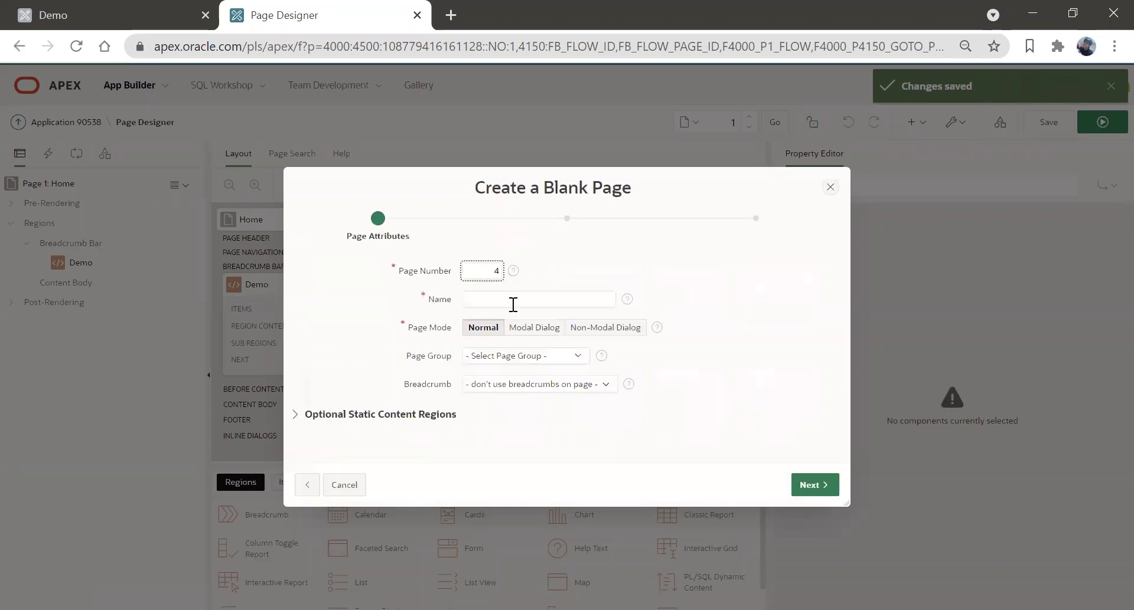
{"action": "left_click", "coordinate": [513, 300]}
{"action": "type", "text": "Comp"}
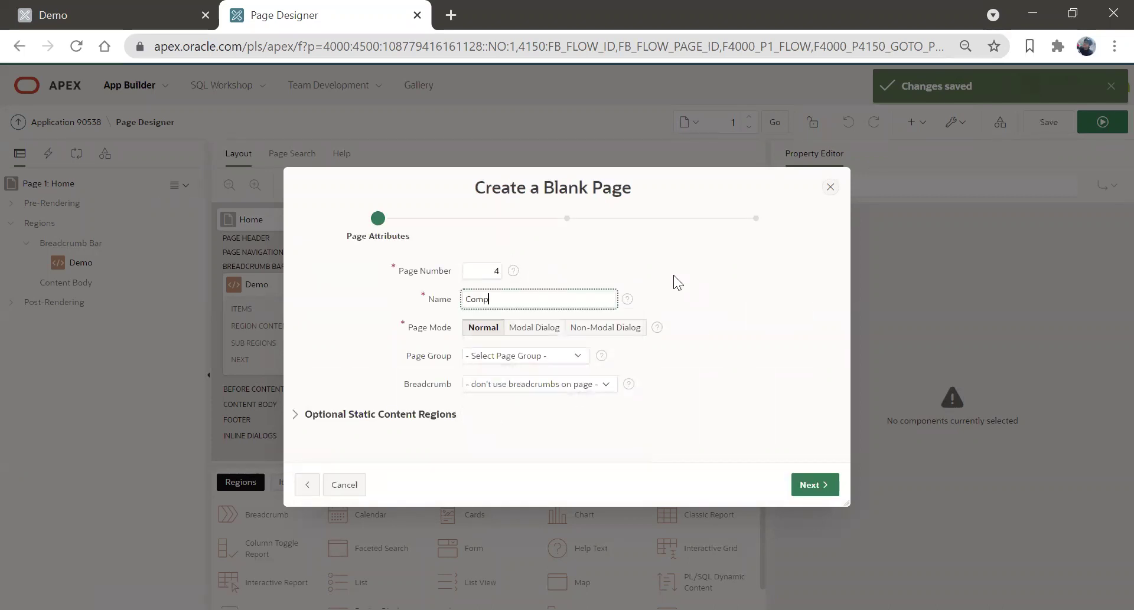
{"action": "type", "text": "onents"}
- Assign the Breadcrumb to the new page and create it without associating a navigation menu entry
{"action": "left_click", "coordinate": [585, 385]}
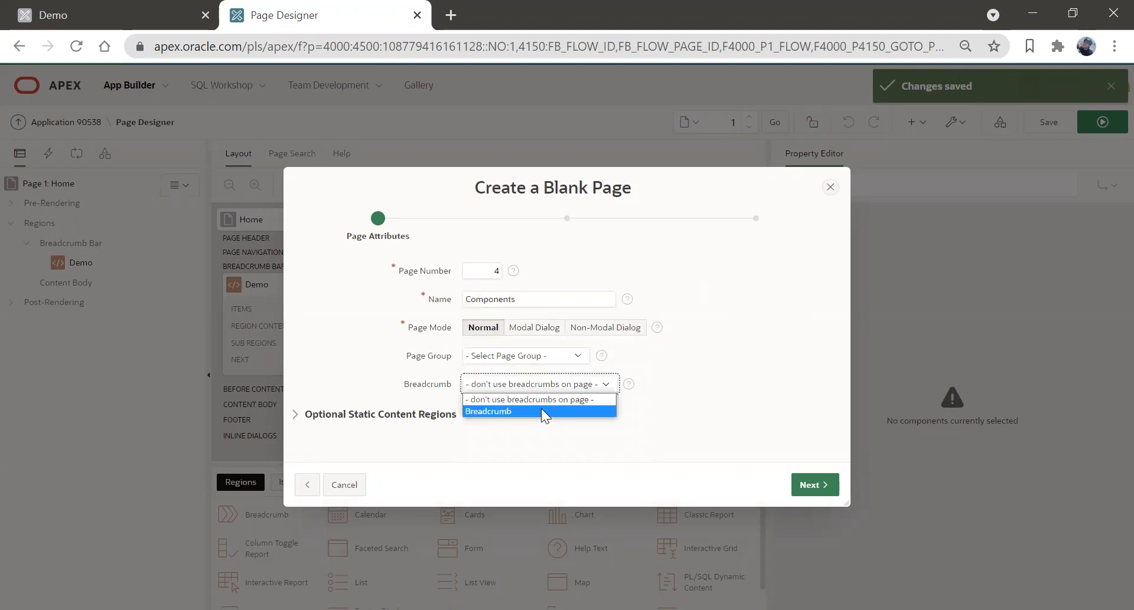
{"action": "left_click", "coordinate": [541, 411]}
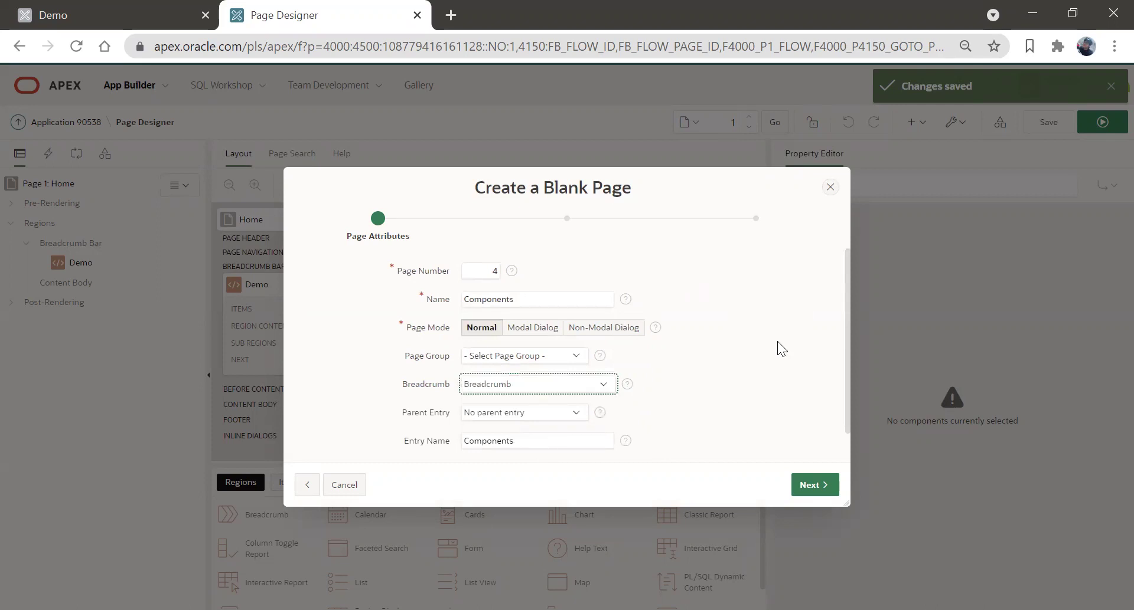
{"action": "left_click", "coordinate": [818, 485]}
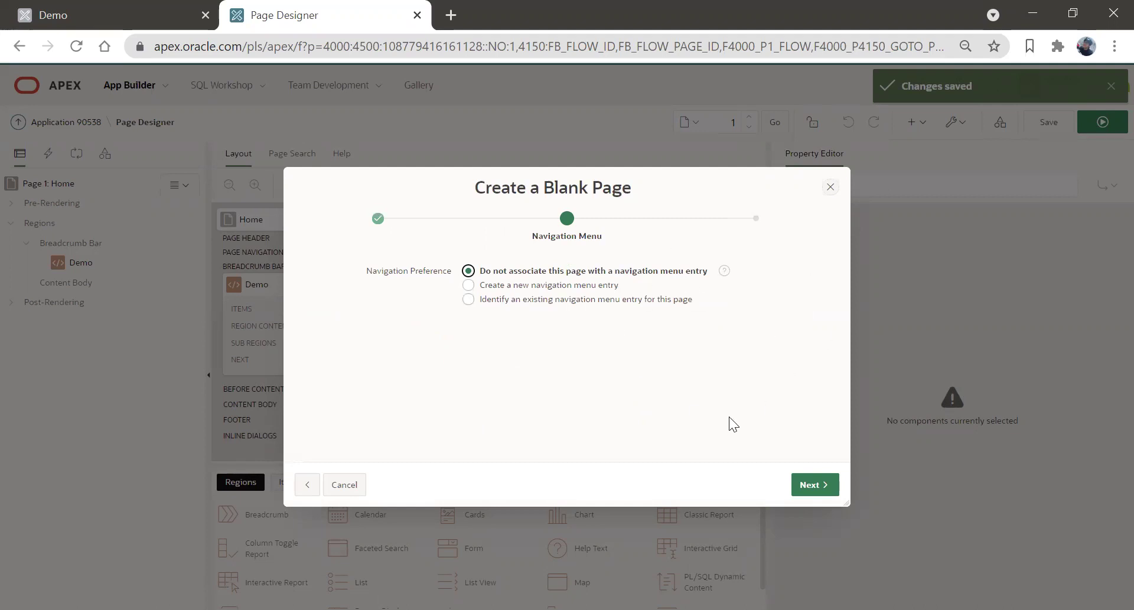
{"action": "left_click", "coordinate": [823, 489]}
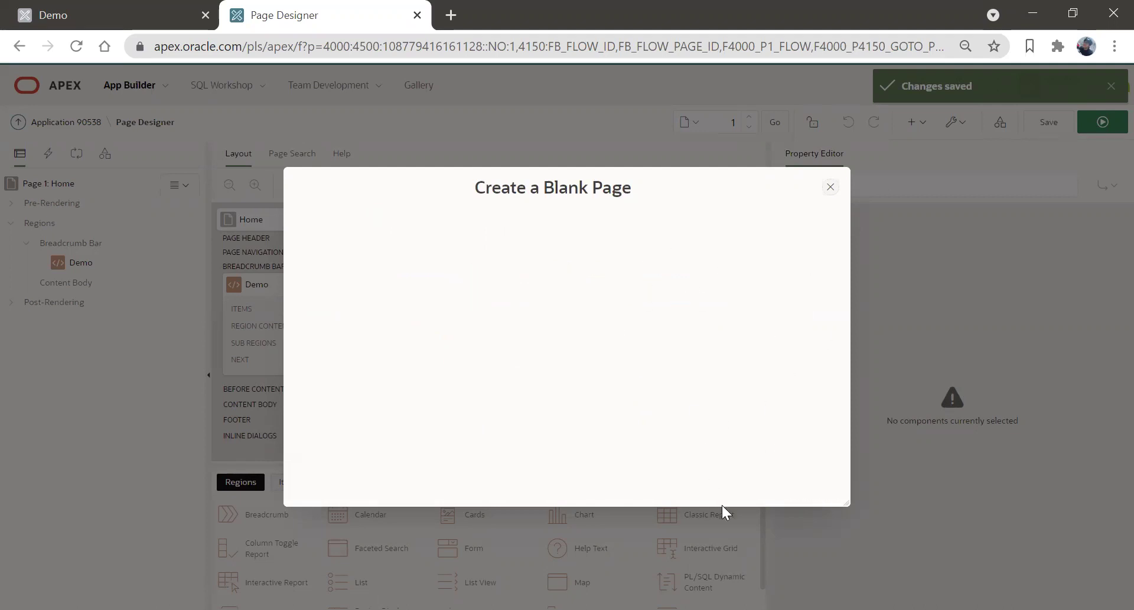
{"action": "left_click", "coordinate": [819, 493]}
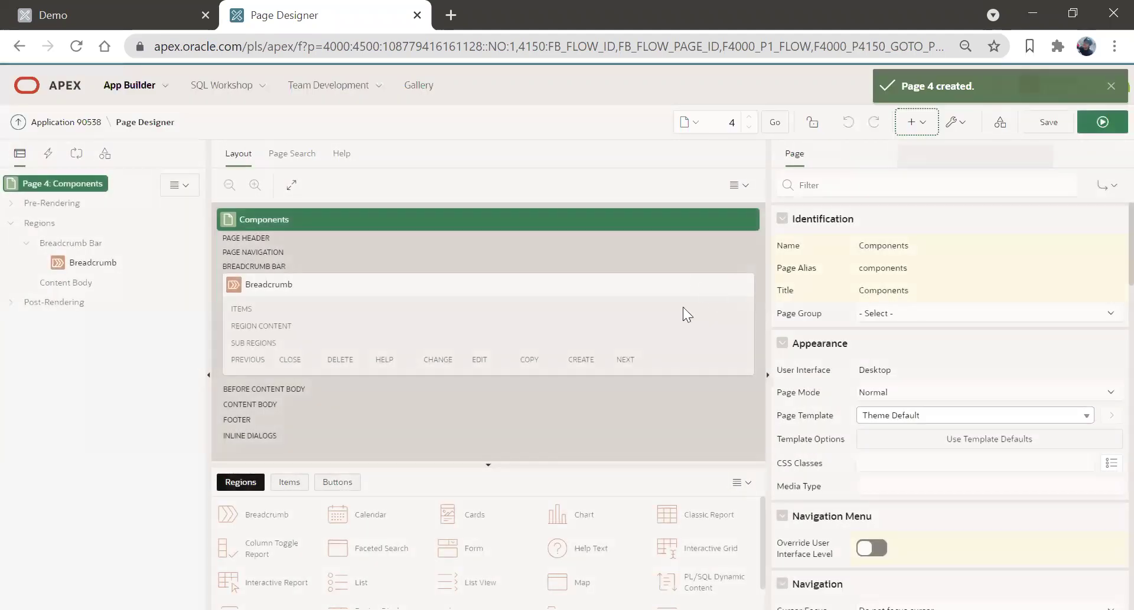
- Open the application in a new browser tab and display its Desktop Navigation Menu list from the shared components
{"action": "right_click", "coordinate": [80, 123]}
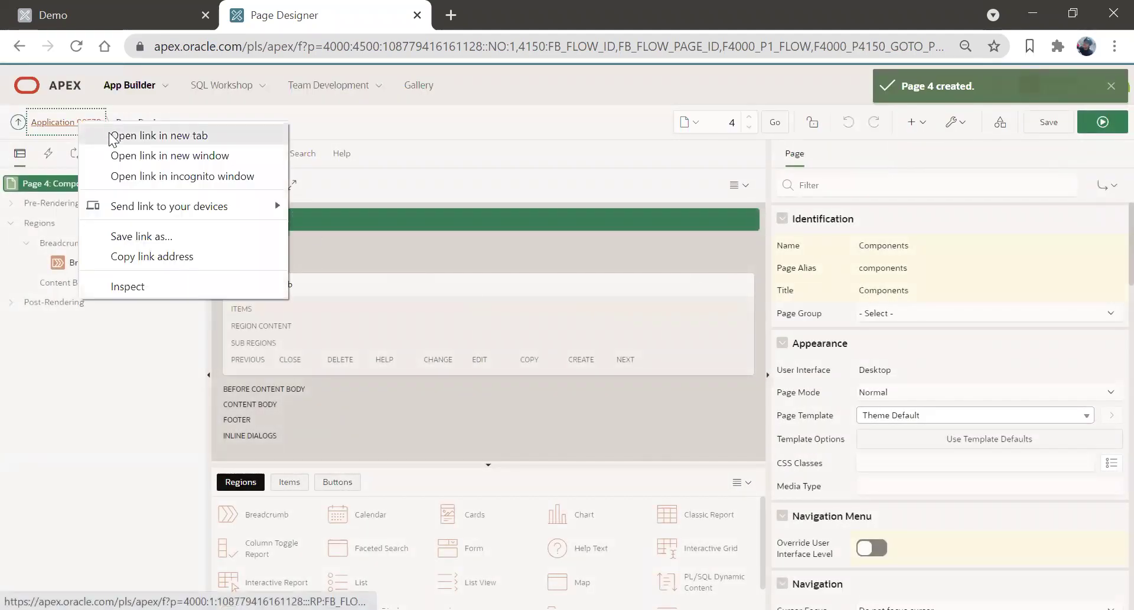
{"action": "left_click", "coordinate": [114, 136]}
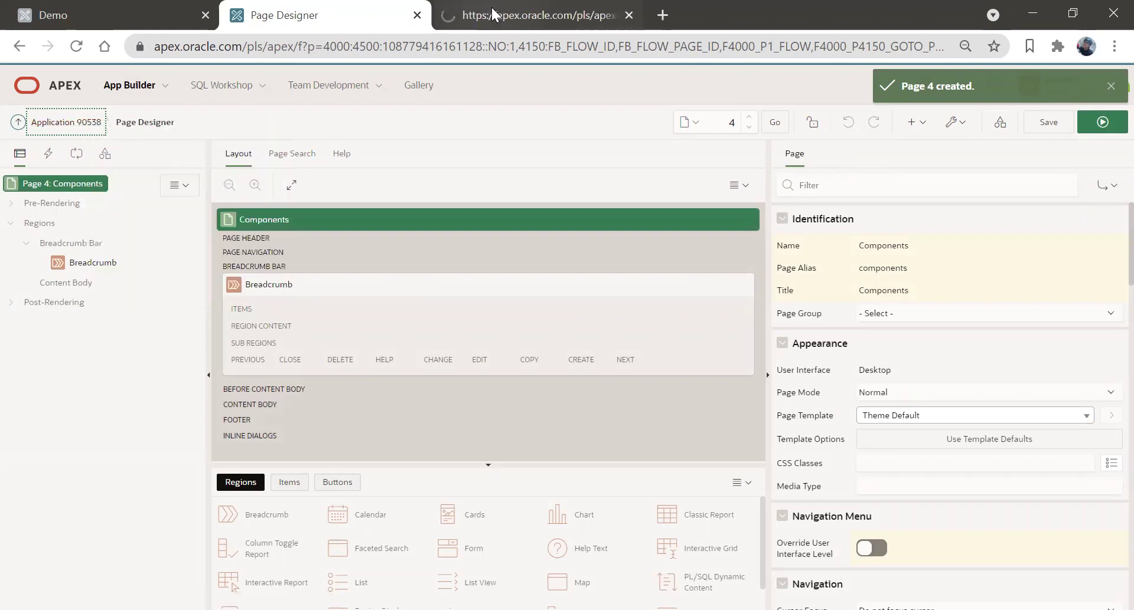
{"action": "left_click", "coordinate": [495, 15]}
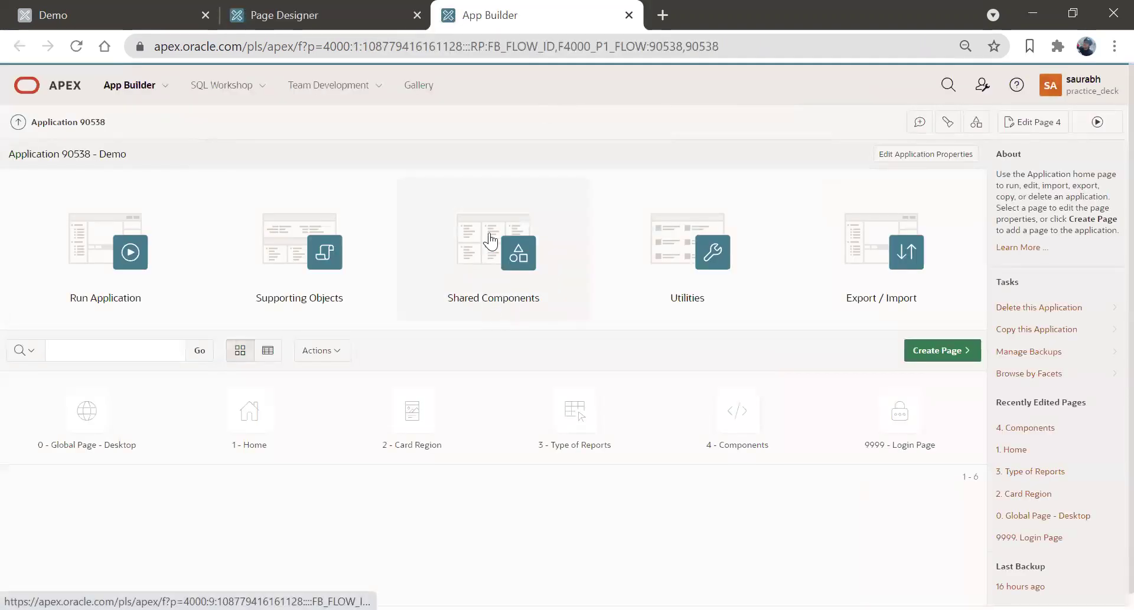
{"action": "left_click", "coordinate": [531, 328]}
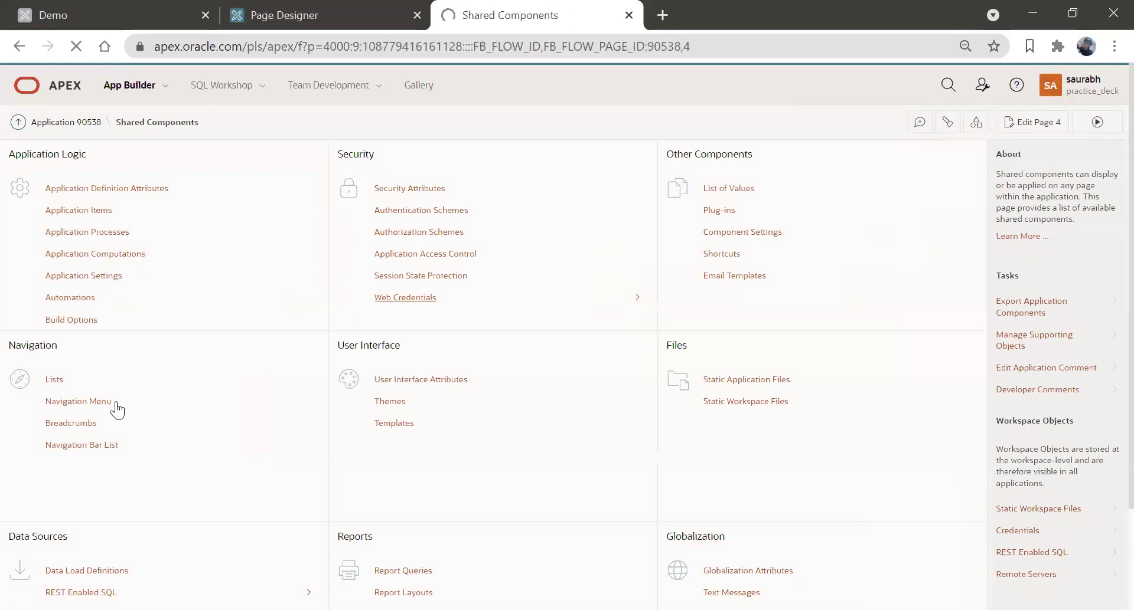
{"action": "left_click", "coordinate": [89, 403]}
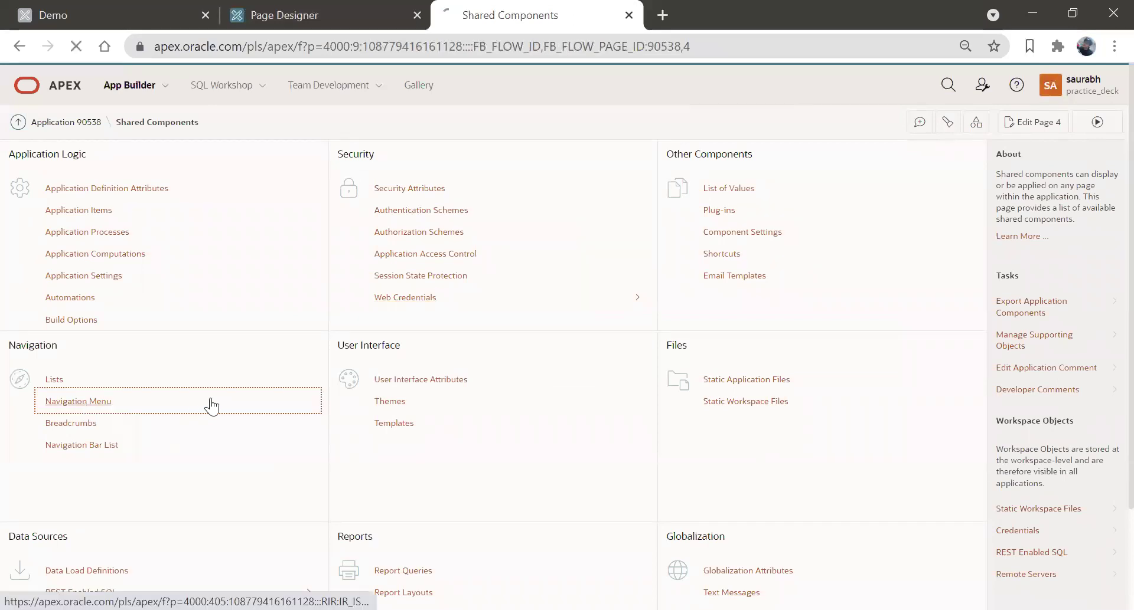
{"action": "left_click", "coordinate": [89, 284]}
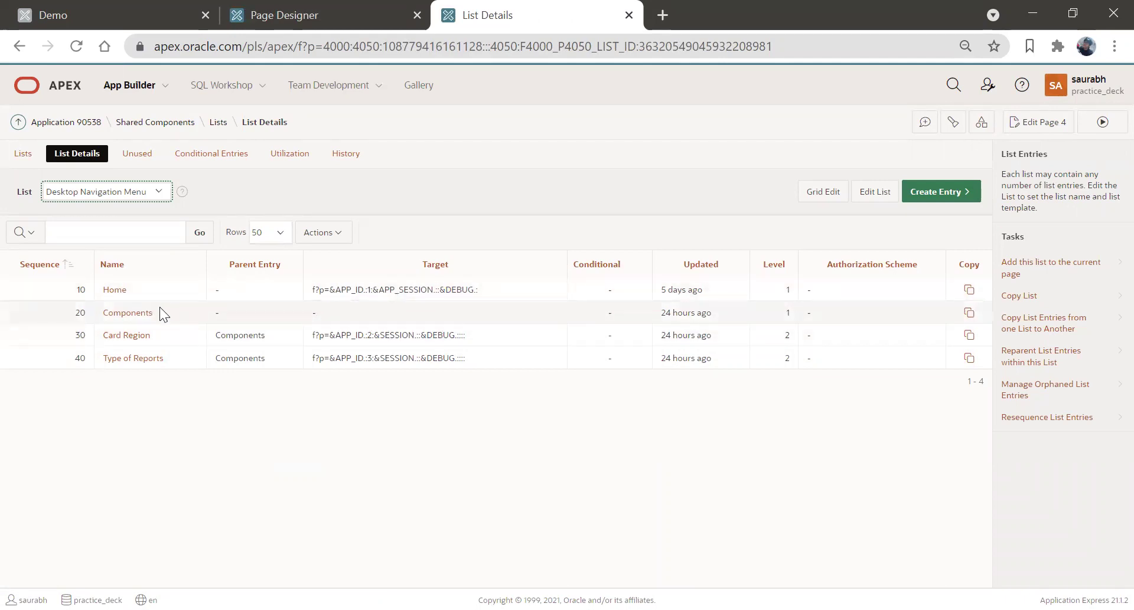
- Set the Components list entry's target to page 4 in this application and apply the change
{"action": "left_click", "coordinate": [132, 312]}
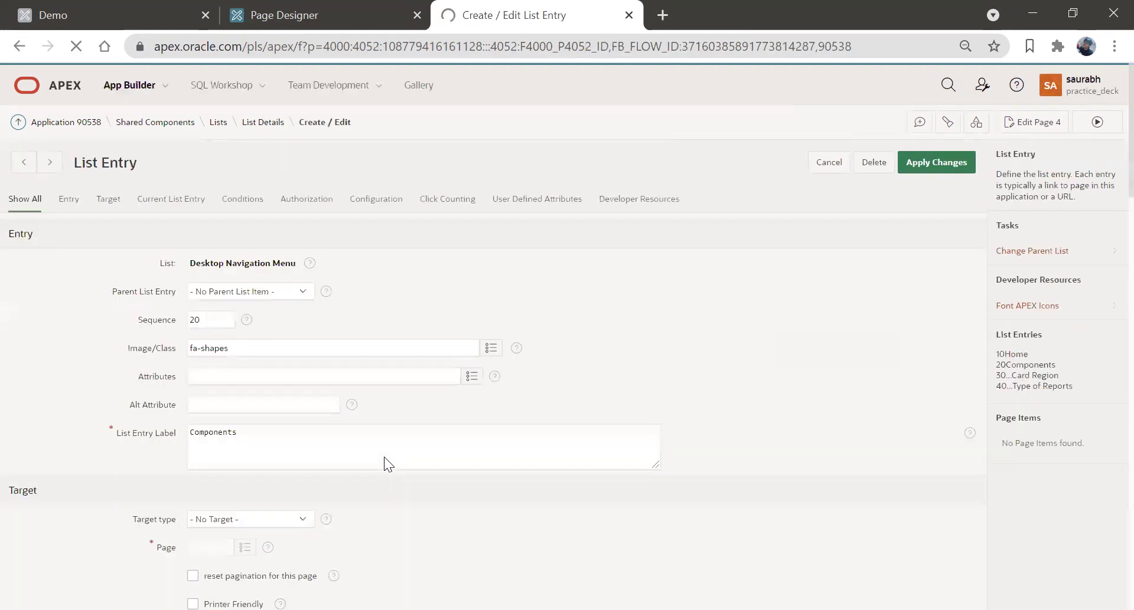
{"action": "left_click", "coordinate": [239, 514]}
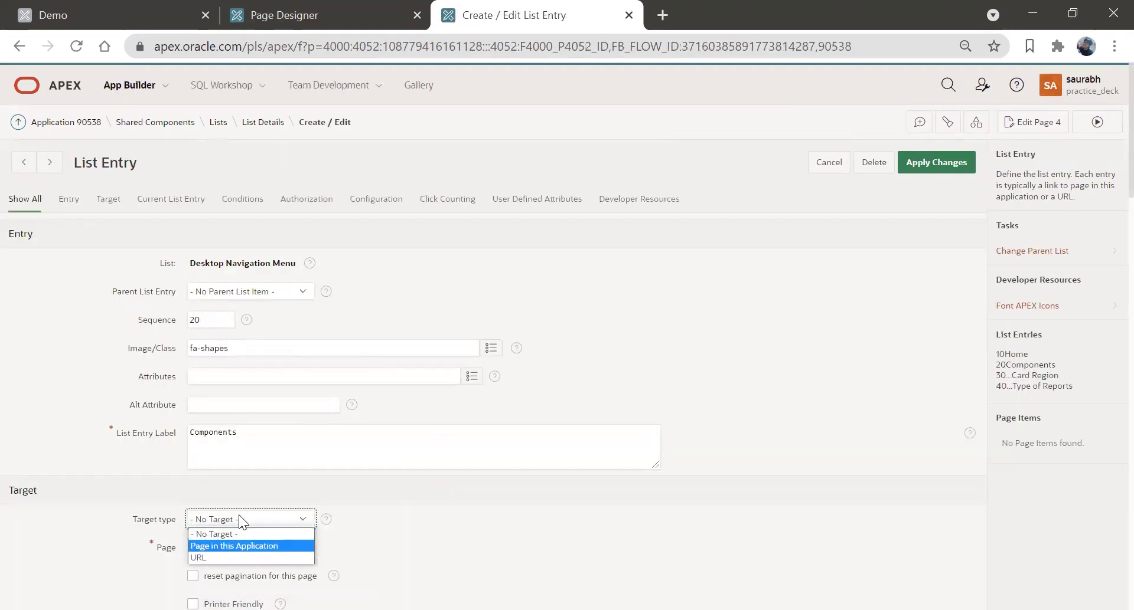
{"action": "key", "text": "Return"}
{"action": "key", "text": "Tab"}
{"action": "type", "text": "4"}
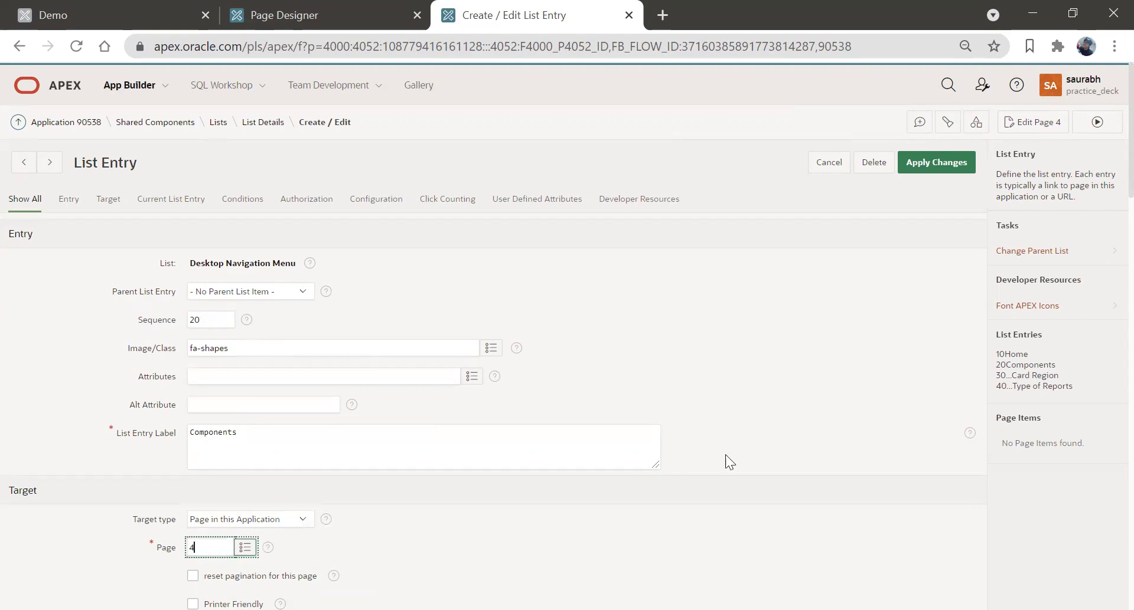
{"action": "left_click", "coordinate": [939, 162]}
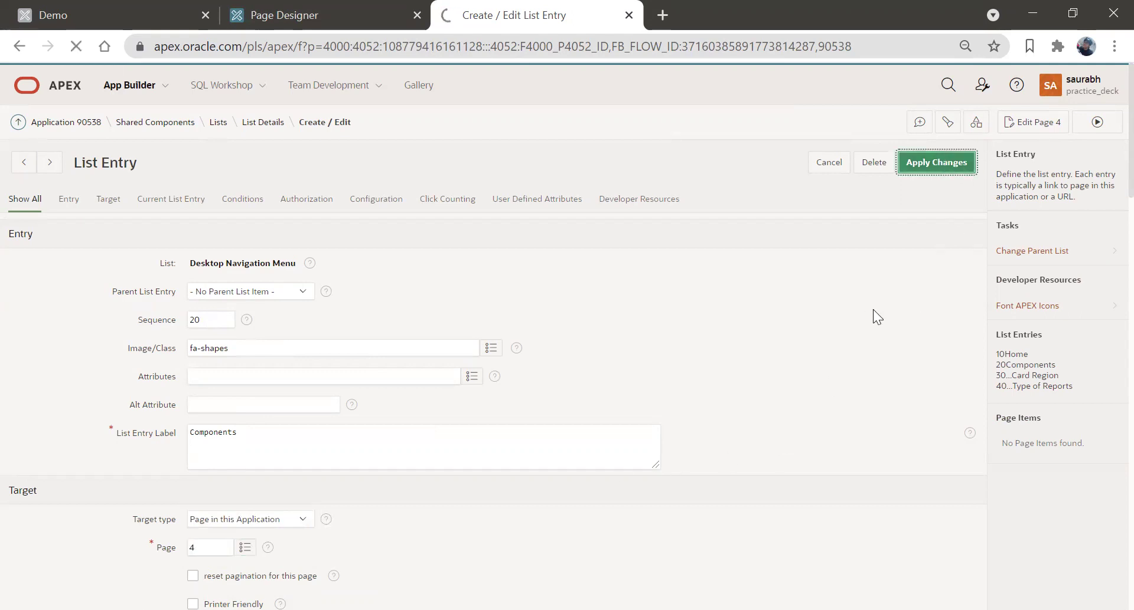
- Reload the running Demo application and test both opening the Components page and expanding its submenu from the Home page
{"action": "left_click", "coordinate": [89, 8]}
{"action": "left_click", "coordinate": [76, 46]}
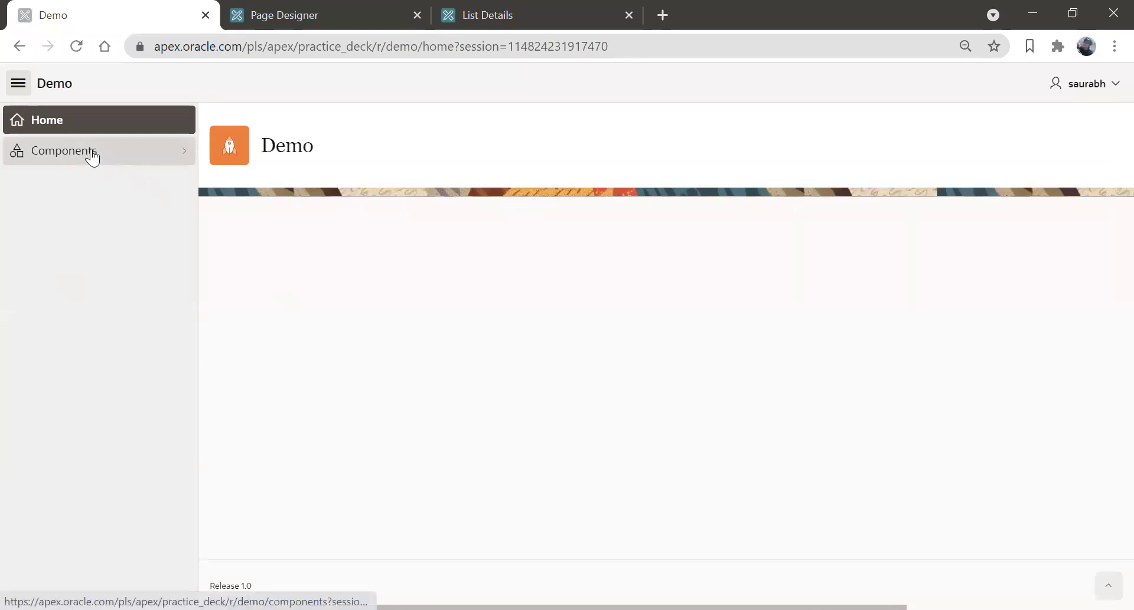
{"action": "left_click", "coordinate": [92, 152]}
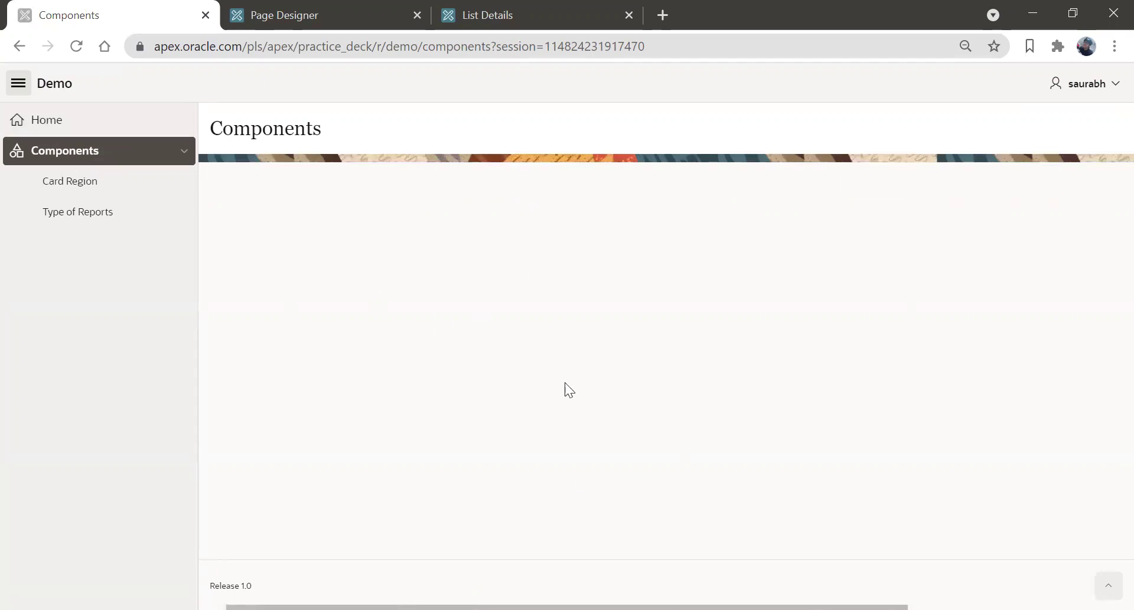
{"action": "left_click_drag", "start_coordinate": [324, 134], "coordinate": [207, 130]}
{"action": "left_click", "coordinate": [332, 329]}
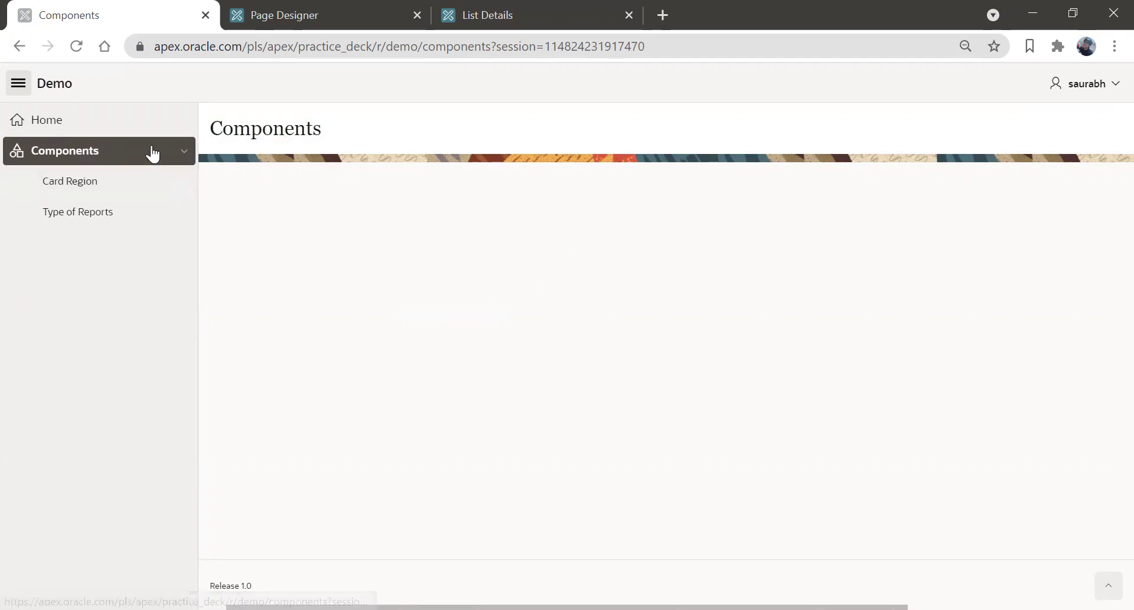
{"action": "left_click", "coordinate": [41, 130]}
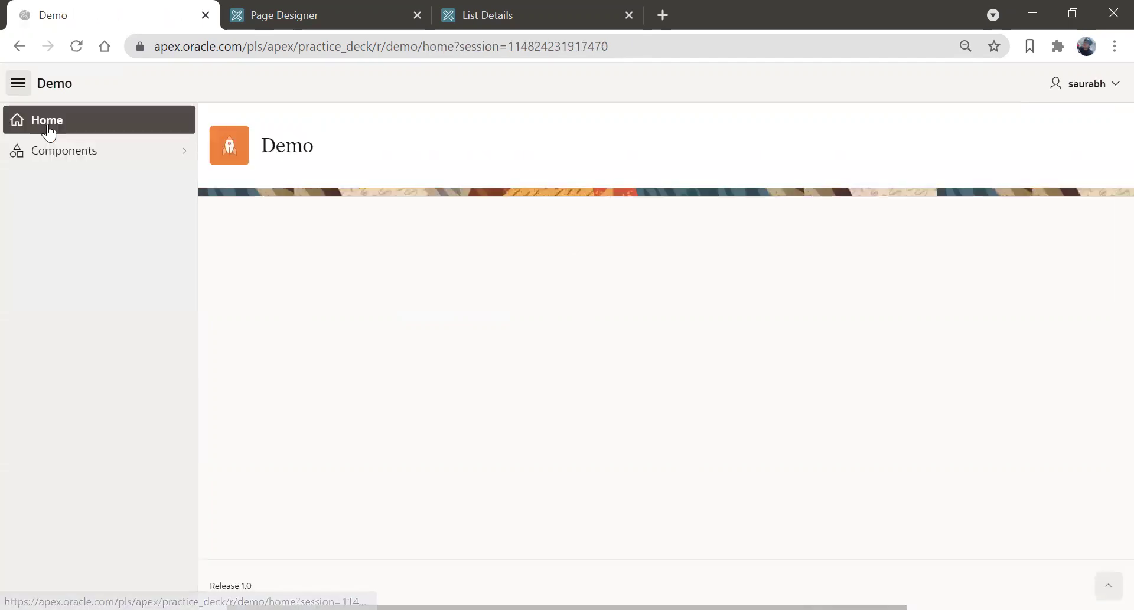
{"action": "left_click", "coordinate": [185, 155]}
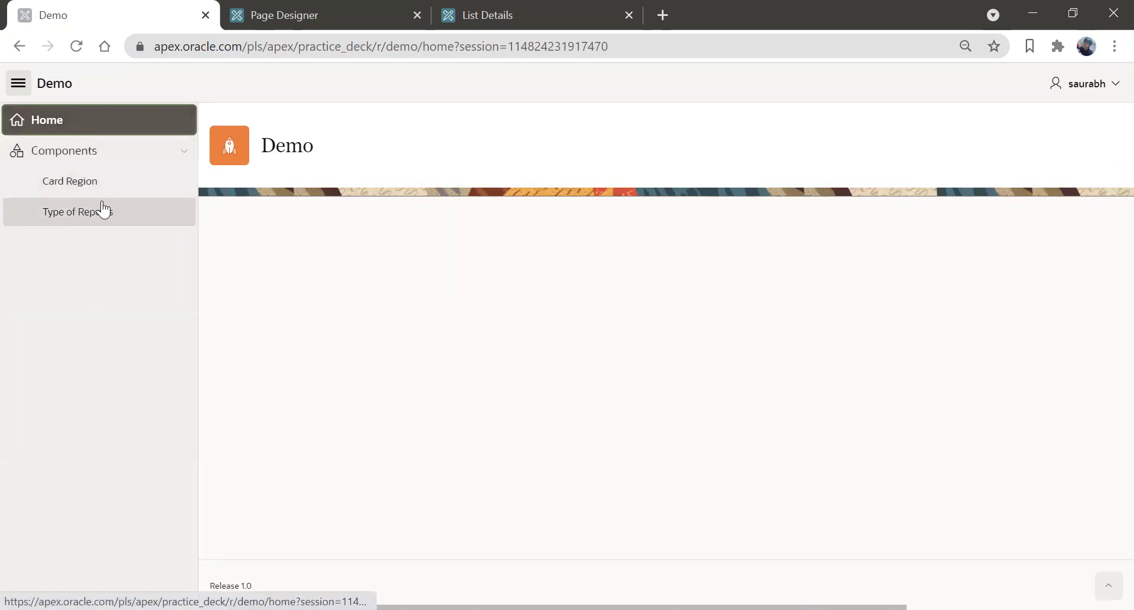
- Open the Components page in the running application, and add a new region under Content Body on page 4 in Page Designer
{"action": "left_click", "coordinate": [52, 157]}
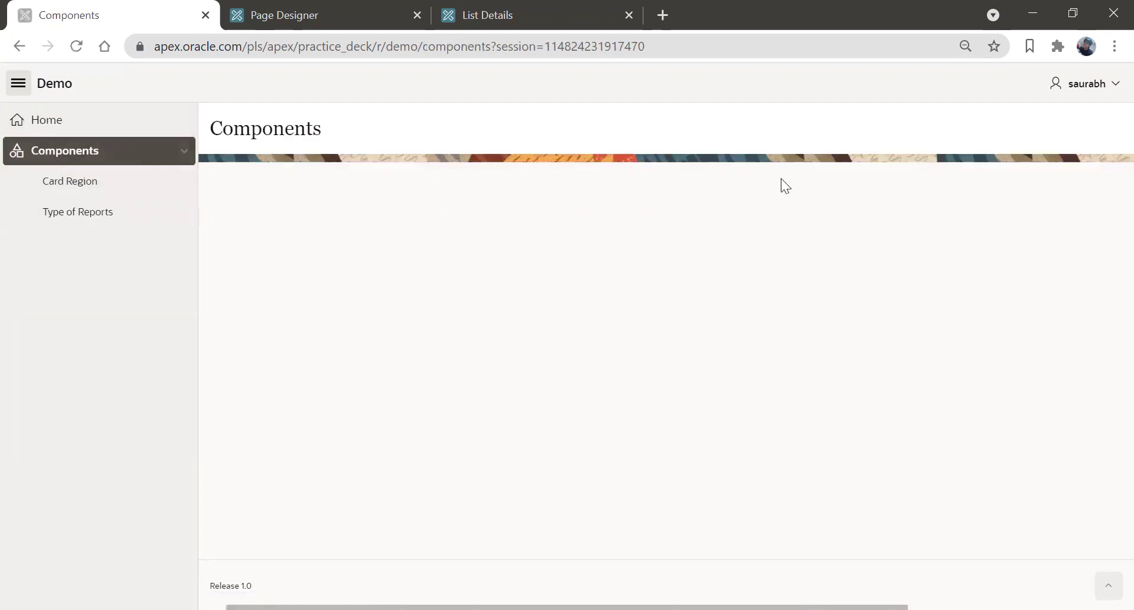
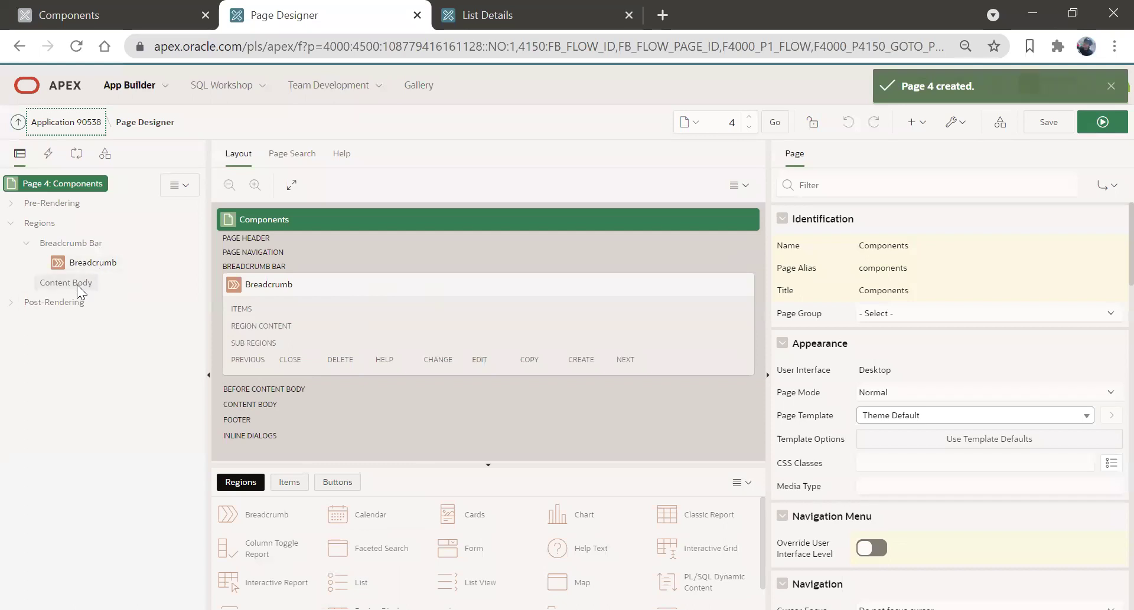
{"action": "right_click", "coordinate": [75, 285]}
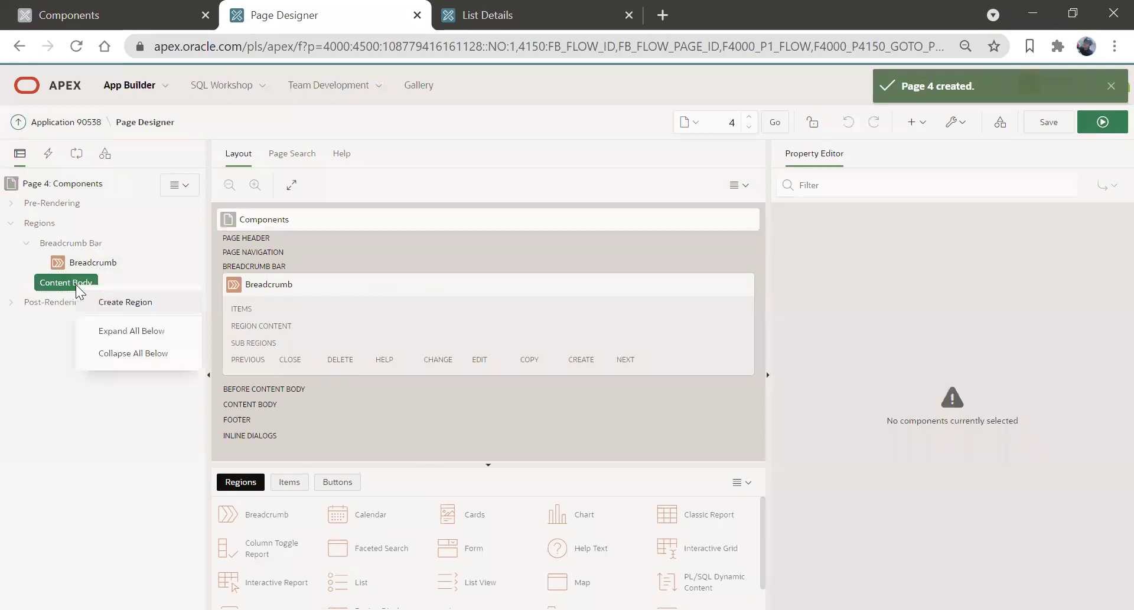
{"action": "left_click", "coordinate": [112, 303]}
{"action": "left_click", "coordinate": [926, 244]}
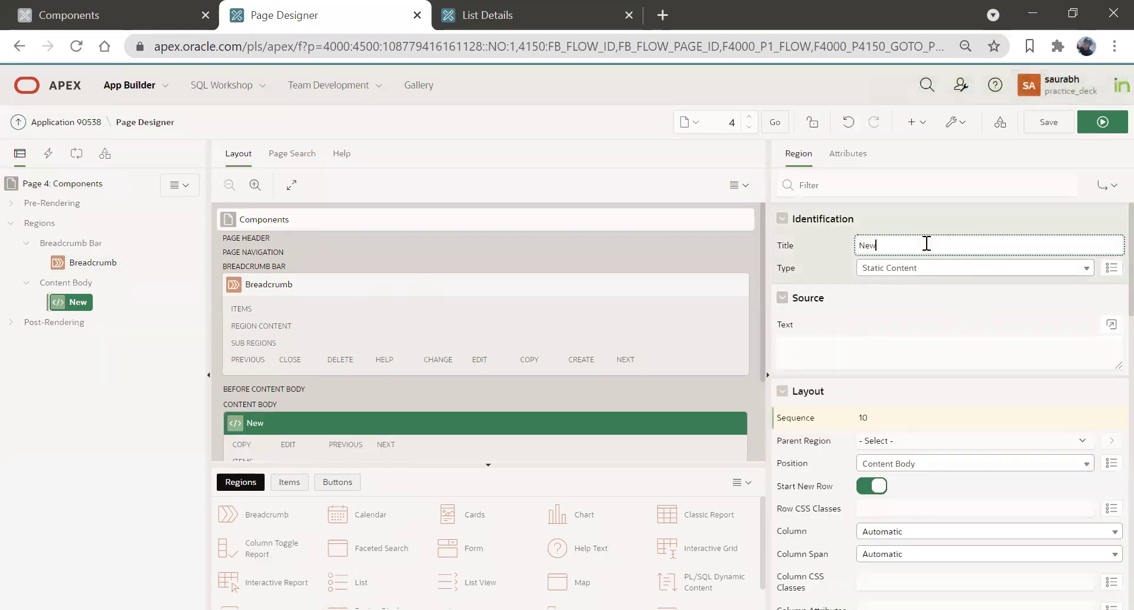
- Review the available region types for the new region and check the running application's Components submenu entries
{"action": "left_click", "coordinate": [939, 273]}
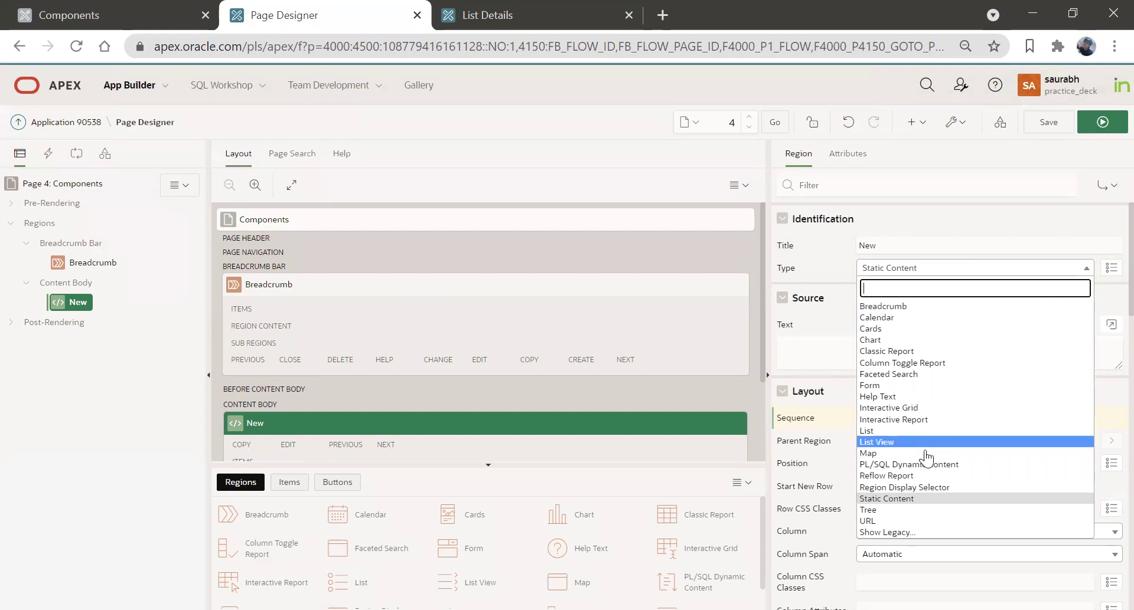
{"action": "key", "text": "Escape"}
{"action": "left_click", "coordinate": [83, 13]}
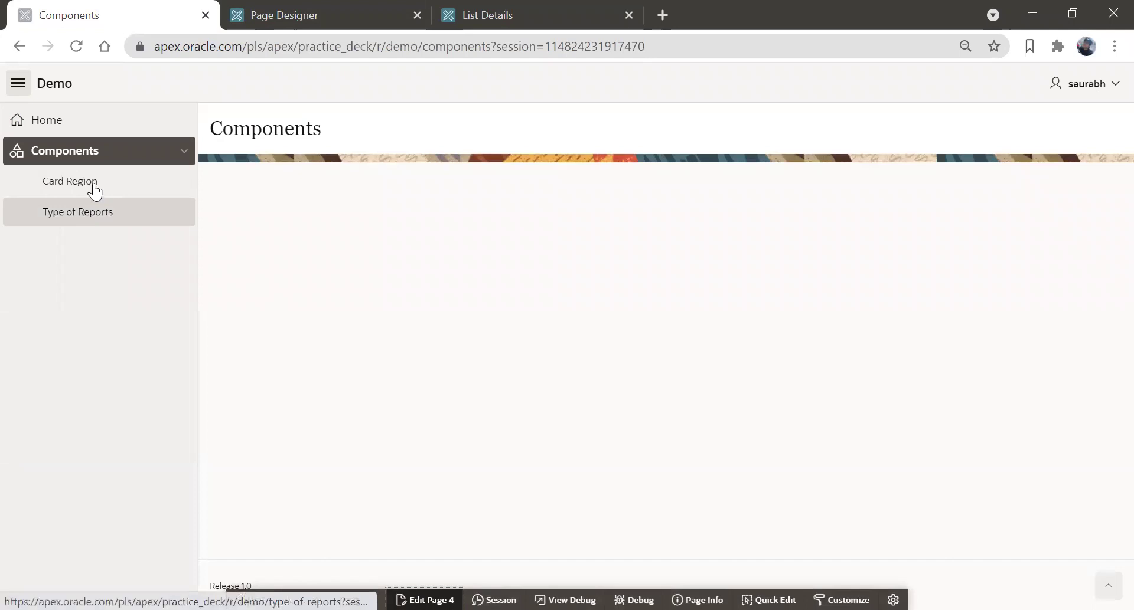
{"action": "left_click", "coordinate": [309, 8]}
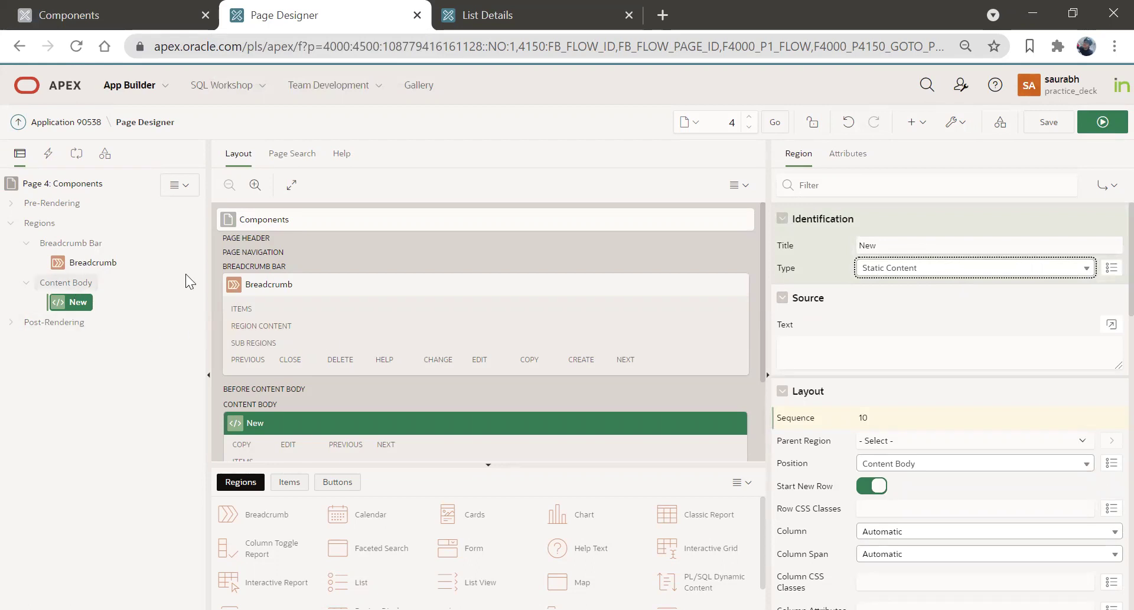
{"action": "double_click", "coordinate": [908, 248]}
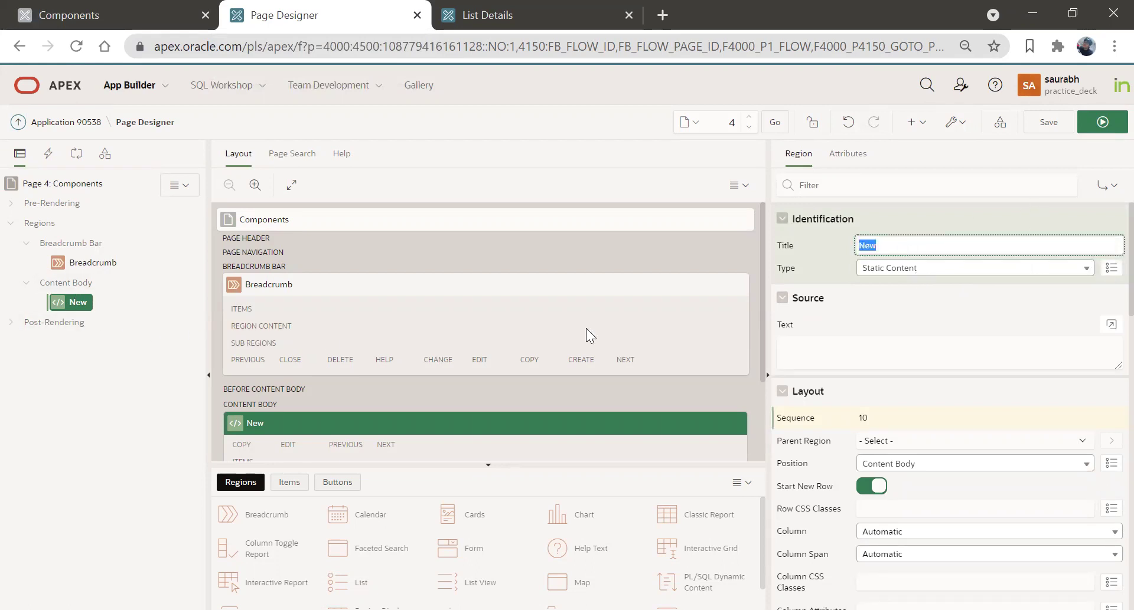
{"action": "left_click", "coordinate": [104, 17]}
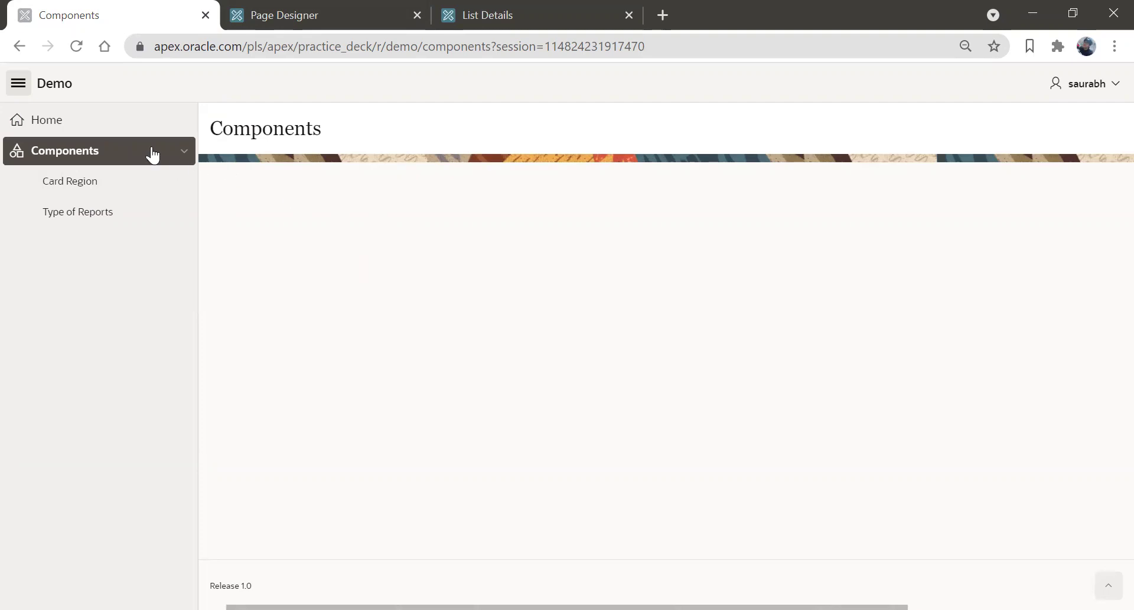
{"action": "left_click", "coordinate": [392, 10]}
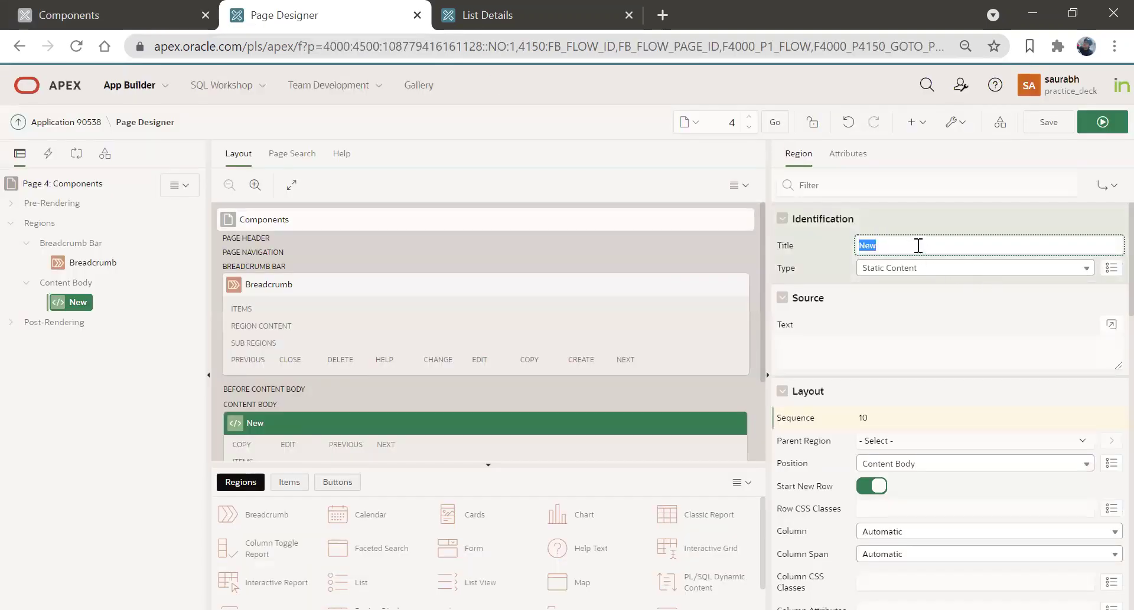
- Change the new region's type from Static Content to Cards, trying Classic Report first
{"action": "left_click", "coordinate": [964, 271]}
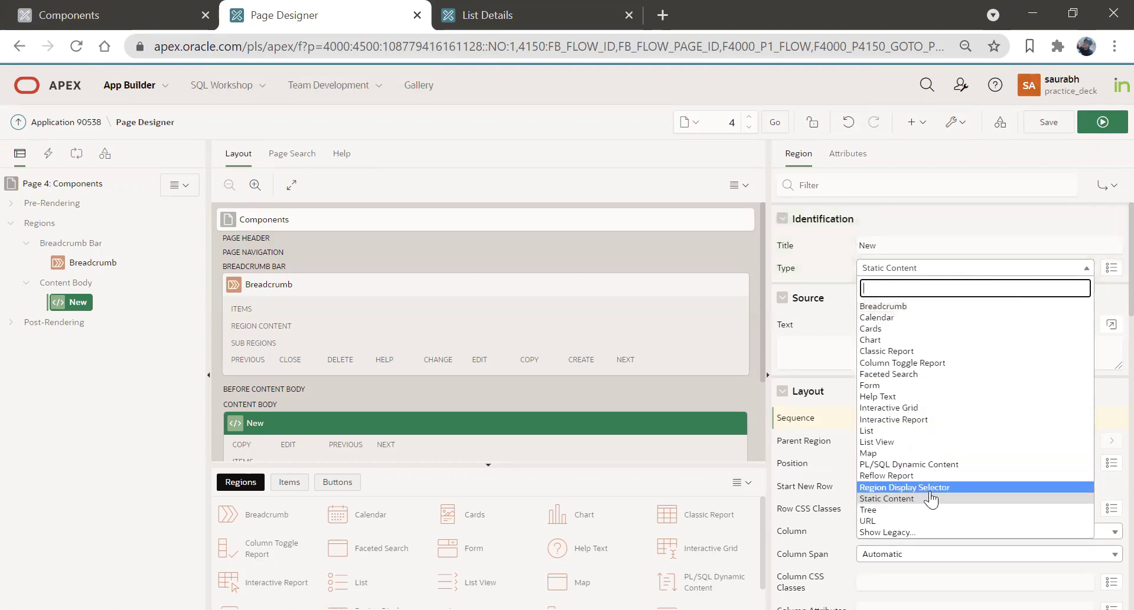
{"action": "left_click", "coordinate": [918, 353]}
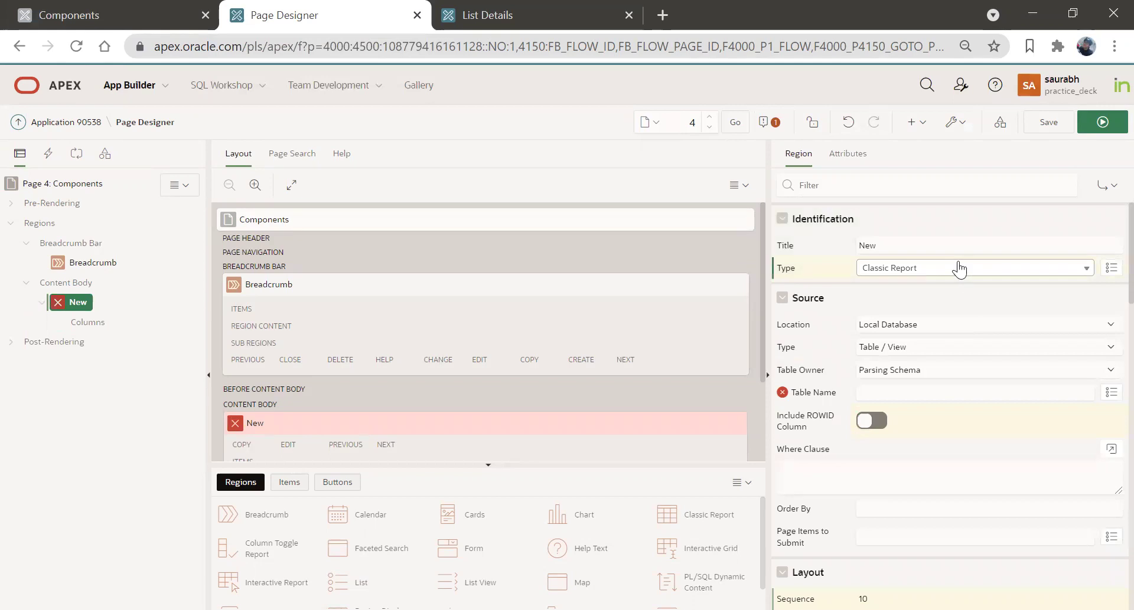
{"action": "left_click", "coordinate": [959, 270]}
{"action": "left_click", "coordinate": [898, 329]}
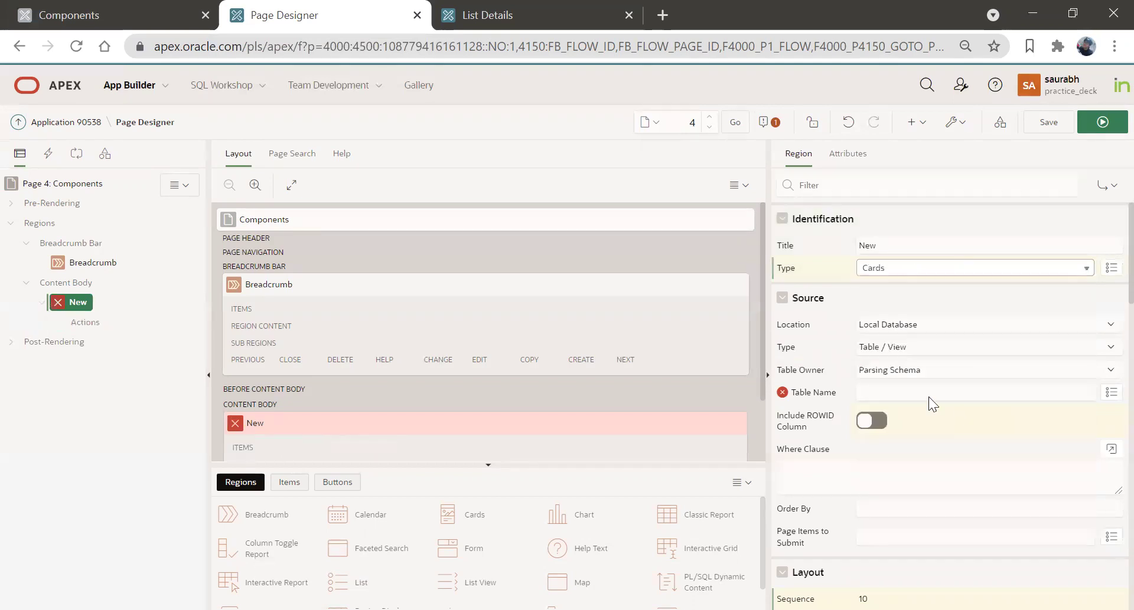
- Set the Cards region's source type to SQL Query and begin a SELECT statement in its code editor
{"action": "left_click", "coordinate": [1107, 349]}
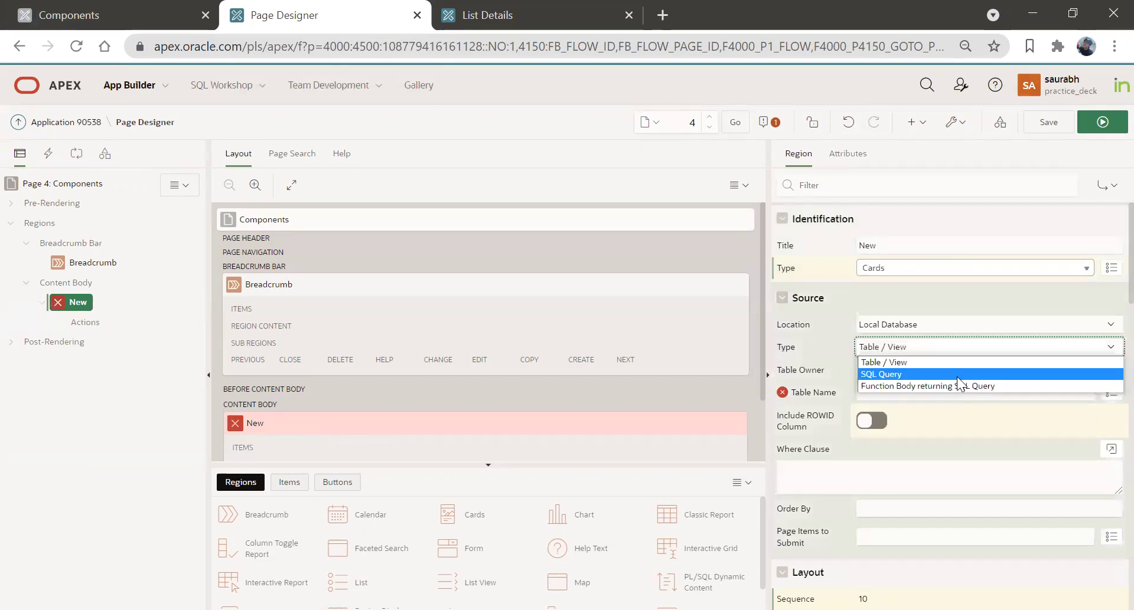
{"action": "left_click", "coordinate": [957, 375]}
{"action": "left_click", "coordinate": [1109, 370]}
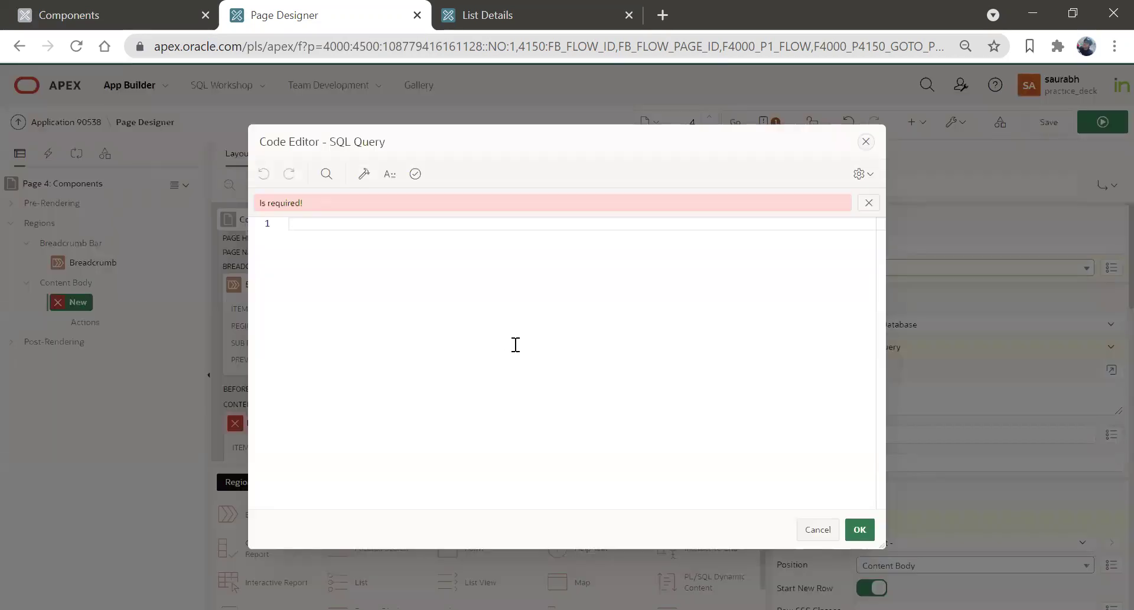
{"action": "left_click", "coordinate": [88, 14]}
{"action": "left_click", "coordinate": [319, 13]}
{"action": "type", "text": "SEL"}
- Open apex.oracle.com/ut in a new browser tab and go to the Card Templates page among its components
{"action": "left_click", "coordinate": [663, 17]}
{"action": "type", "text": "apex.oracle.com/"}
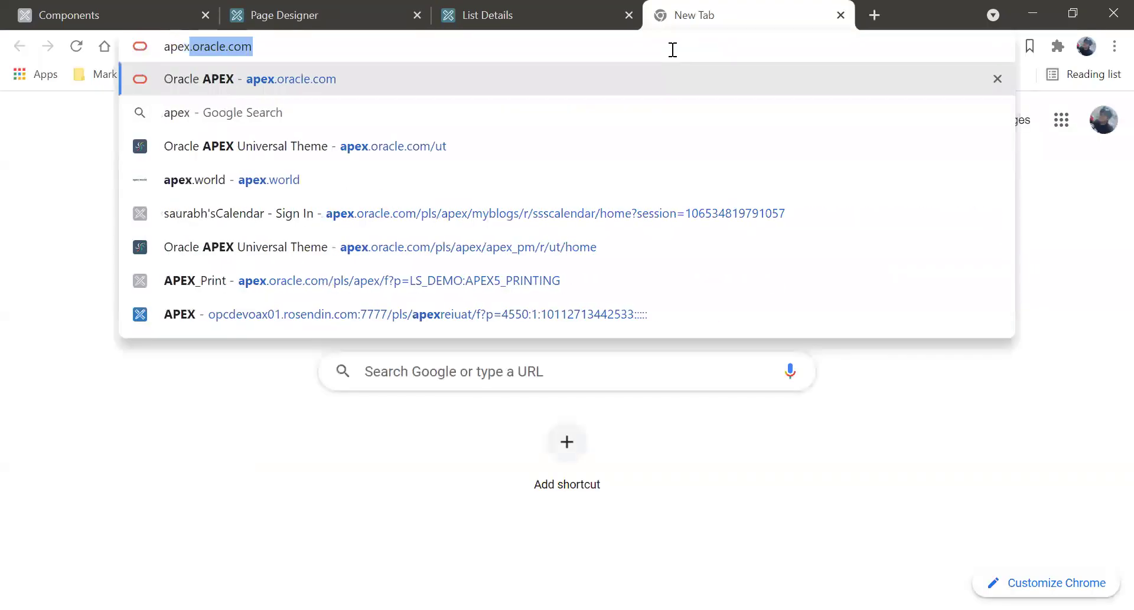
{"action": "key", "text": "Right"}
{"action": "type", "text": "/ut"}
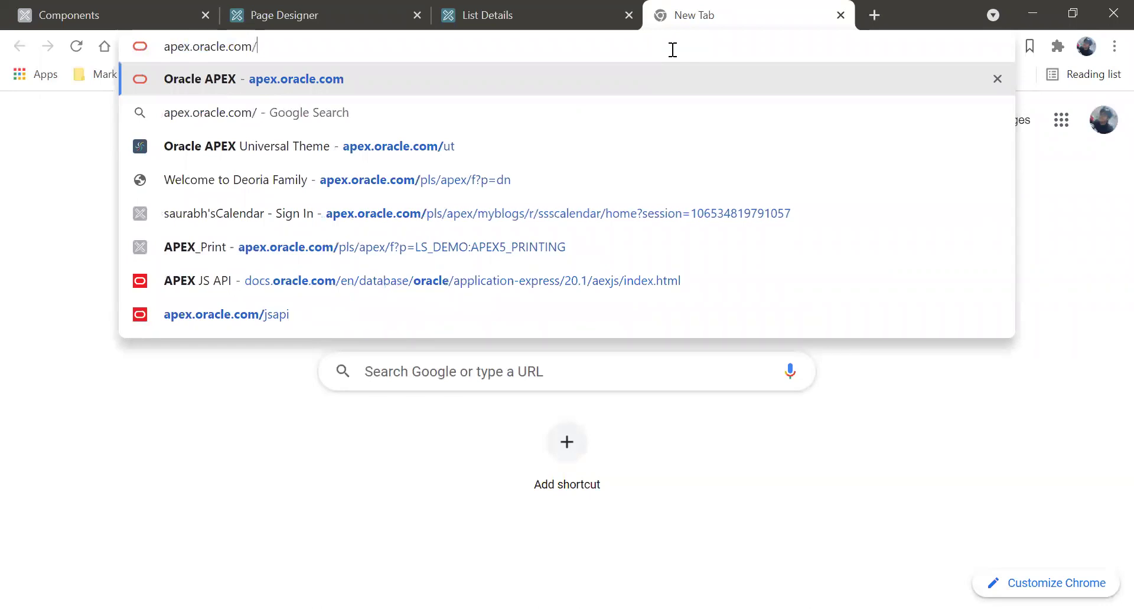
{"action": "key", "text": "Return"}
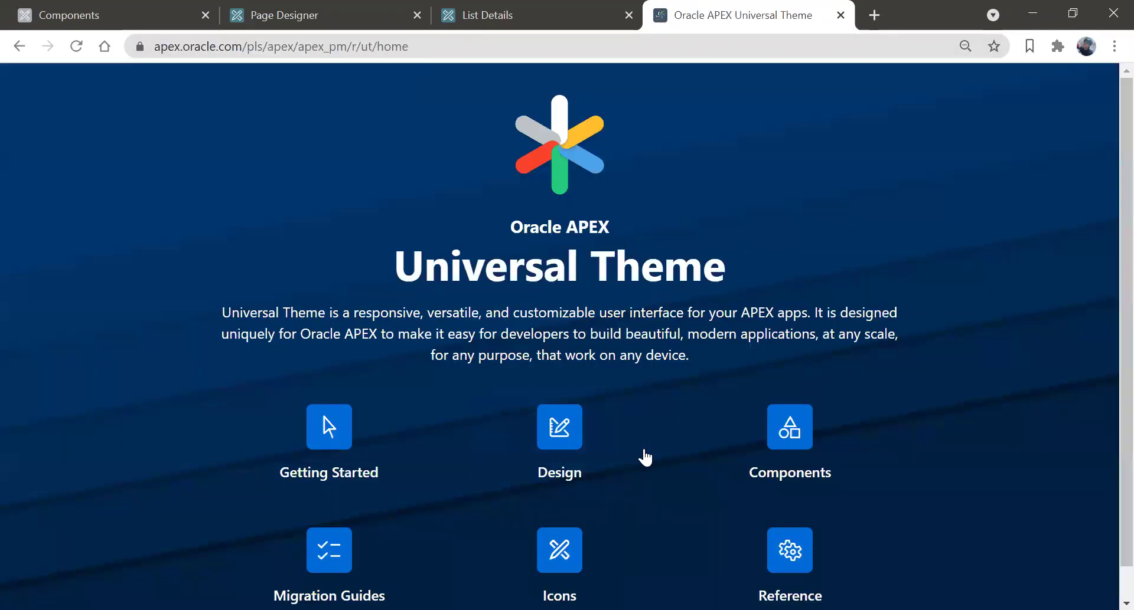
{"action": "left_click", "coordinate": [790, 437]}
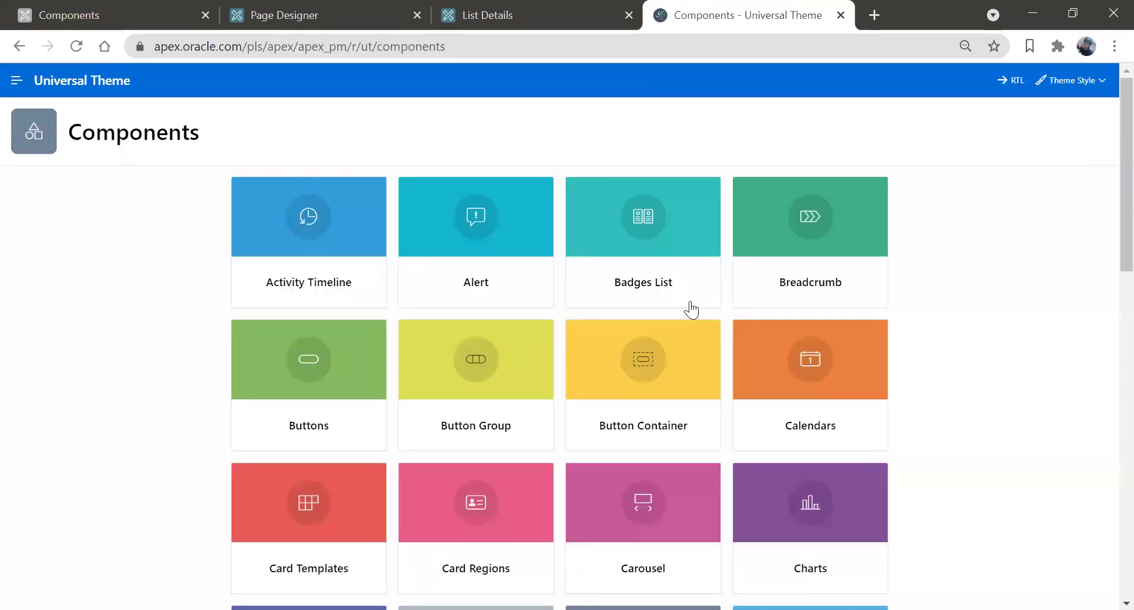
{"action": "left_click", "coordinate": [303, 517]}
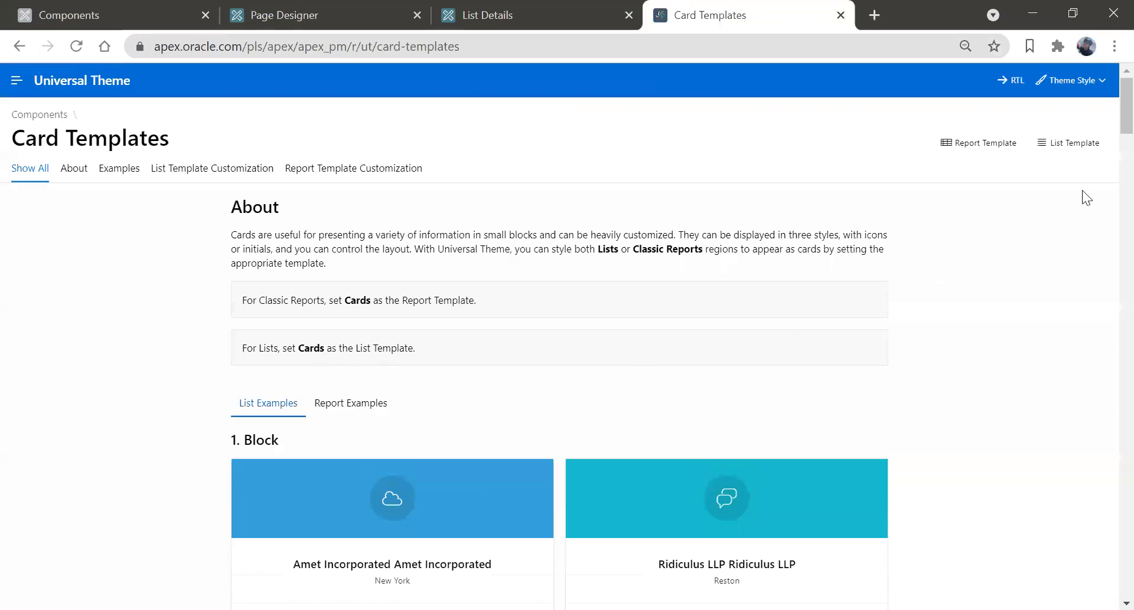
- Copy the Sample Report Query from the Card Templates page and replace the region's SQL query text with it
{"action": "scroll", "coordinate": [1105, 116], "scroll_direction": "down", "scroll_amount": 20}
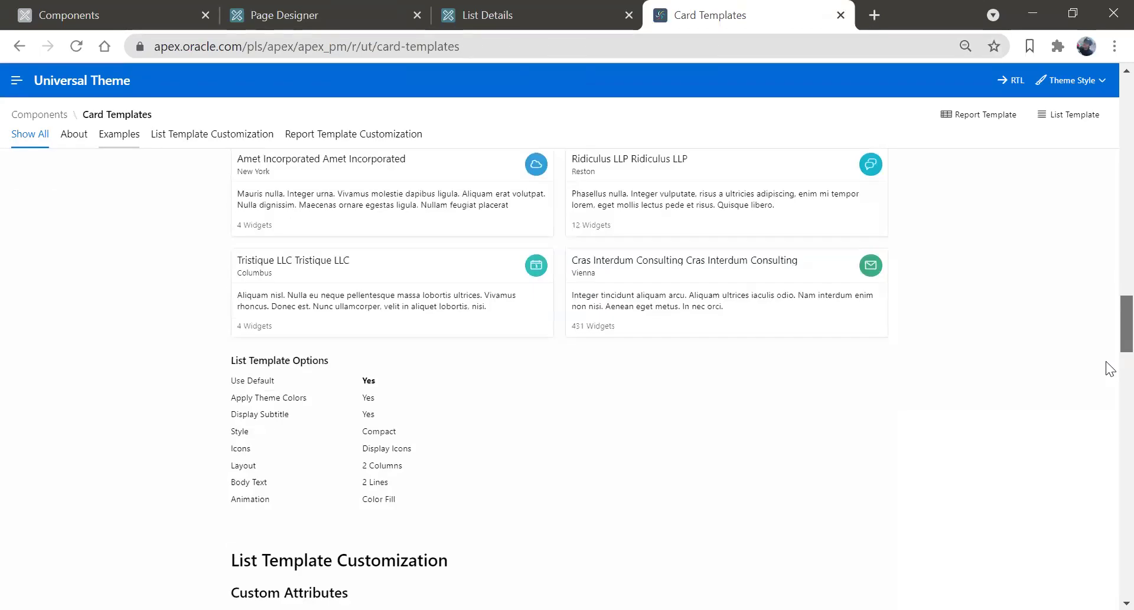
{"action": "scroll", "coordinate": [1098, 460], "scroll_direction": "down", "scroll_amount": 15}
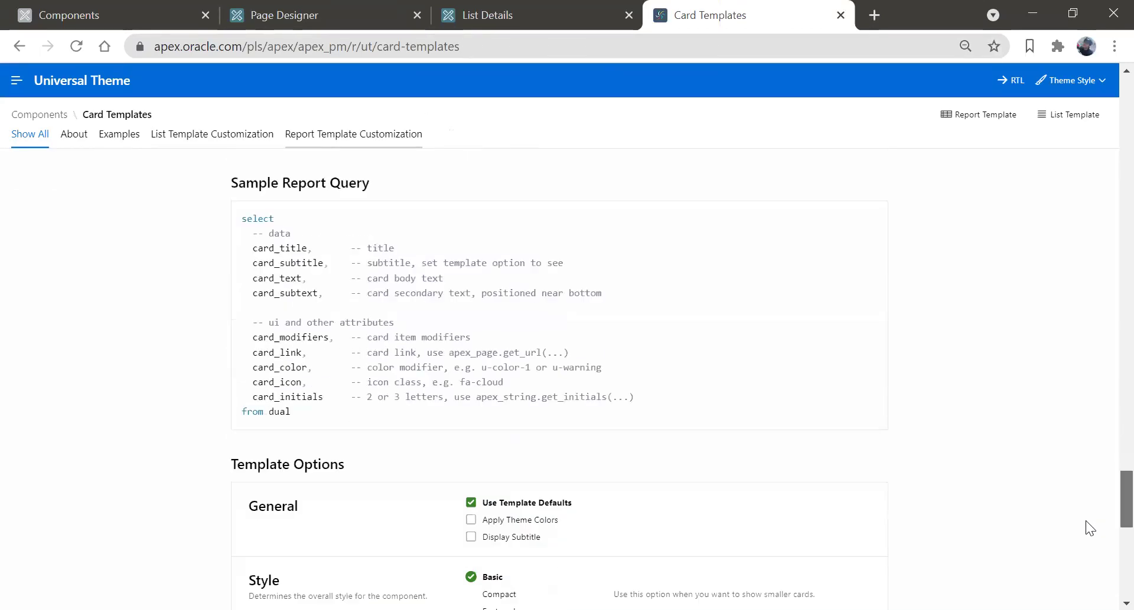
{"action": "left_click_drag", "start_coordinate": [291, 417], "coordinate": [232, 226]}
{"action": "key", "text": "ctrl+c"}
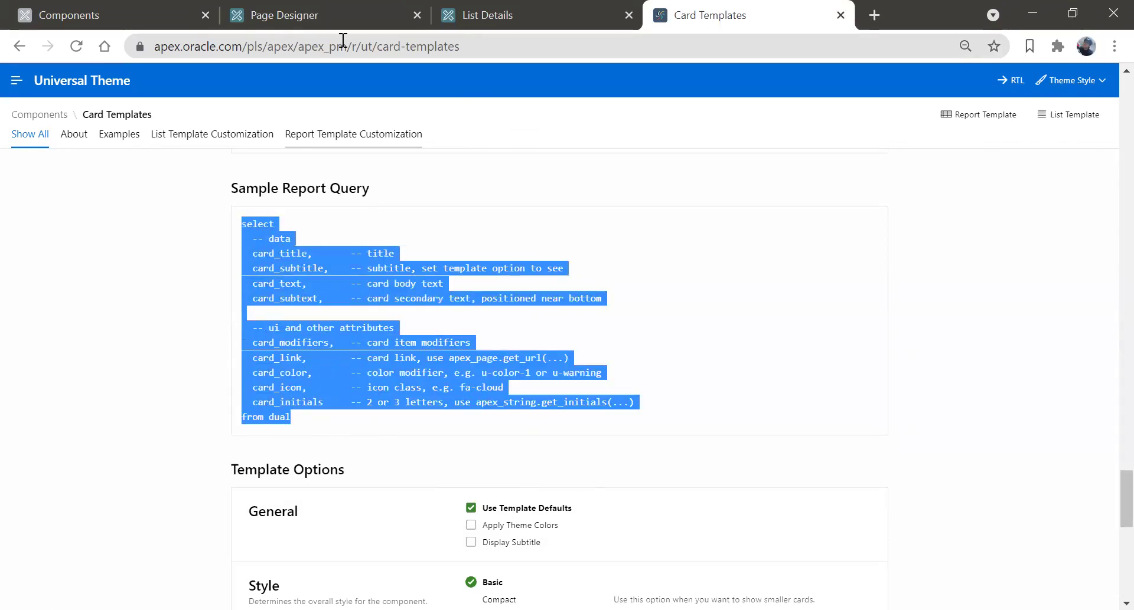
{"action": "left_click", "coordinate": [351, 13]}
{"action": "key", "text": "ctrl+a"}
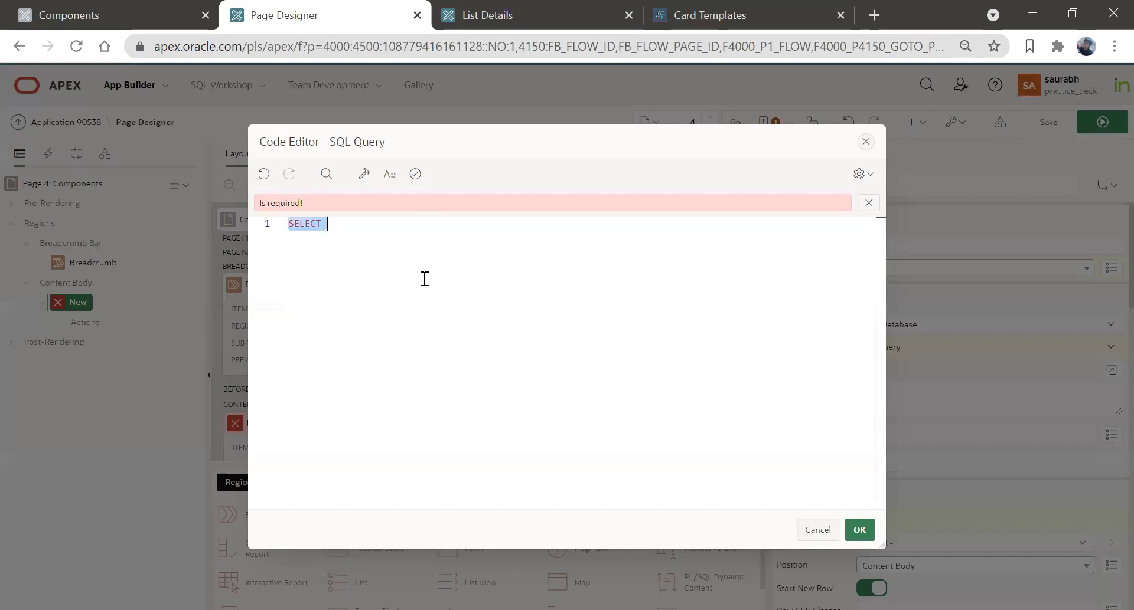
{"action": "key", "text": "ctrl+v"}
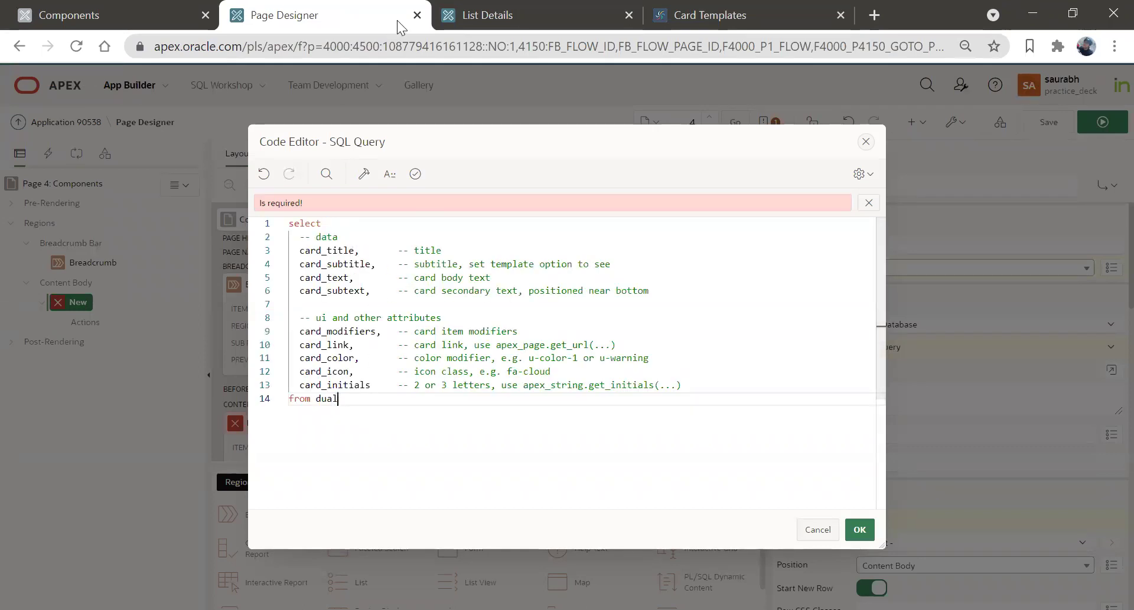
- Check the running application's submenu names and give card_title the value 'Card Region' in the query
{"action": "left_click", "coordinate": [100, 15]}
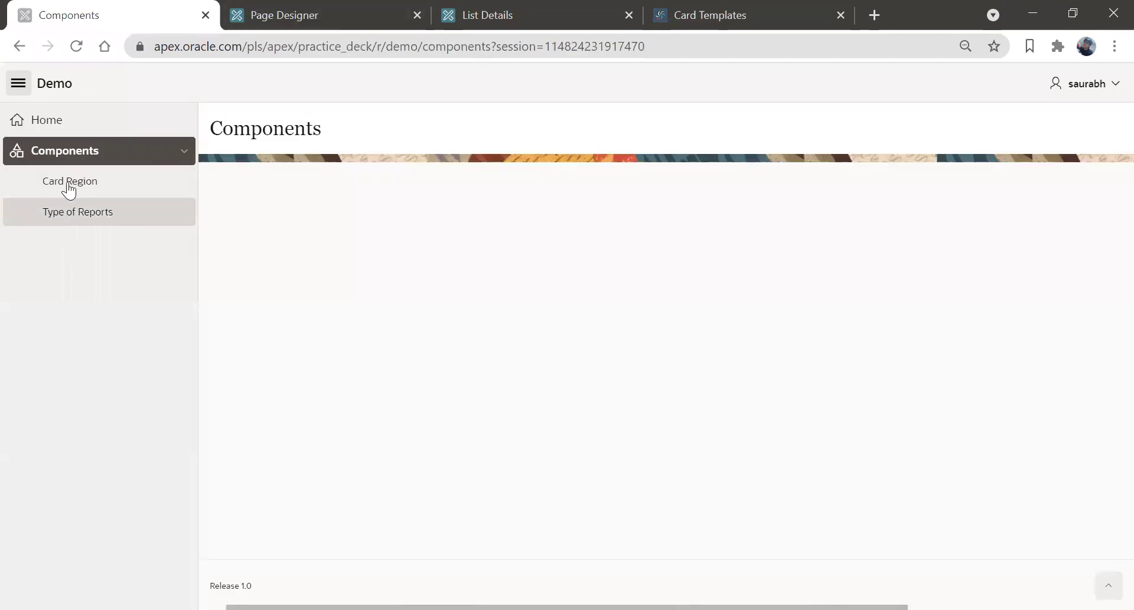
{"action": "left_click", "coordinate": [354, 12]}
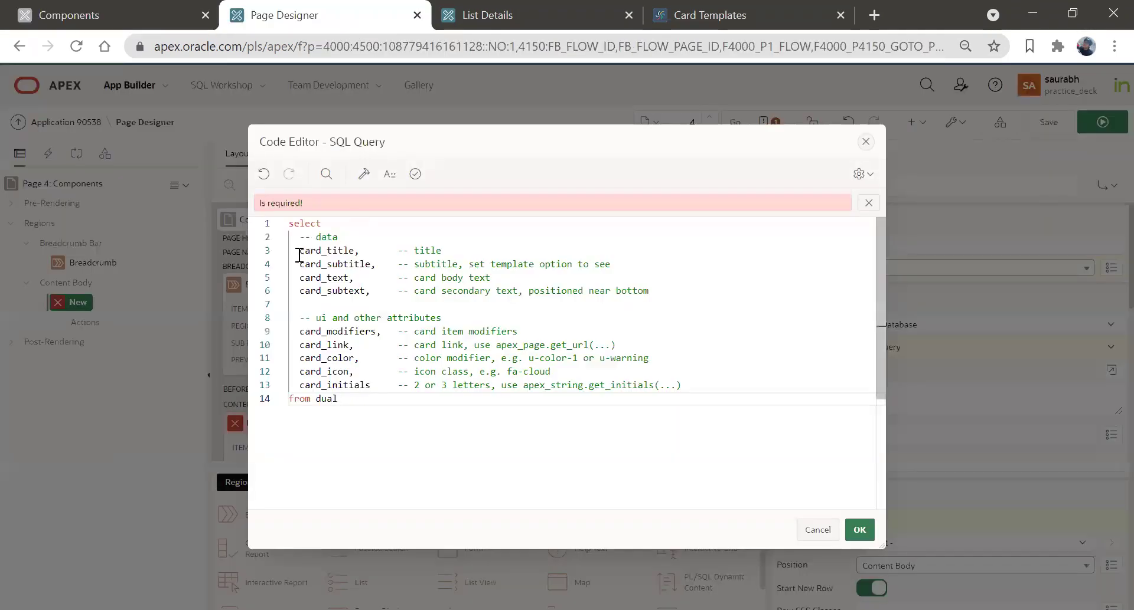
{"action": "left_click", "coordinate": [300, 250]}
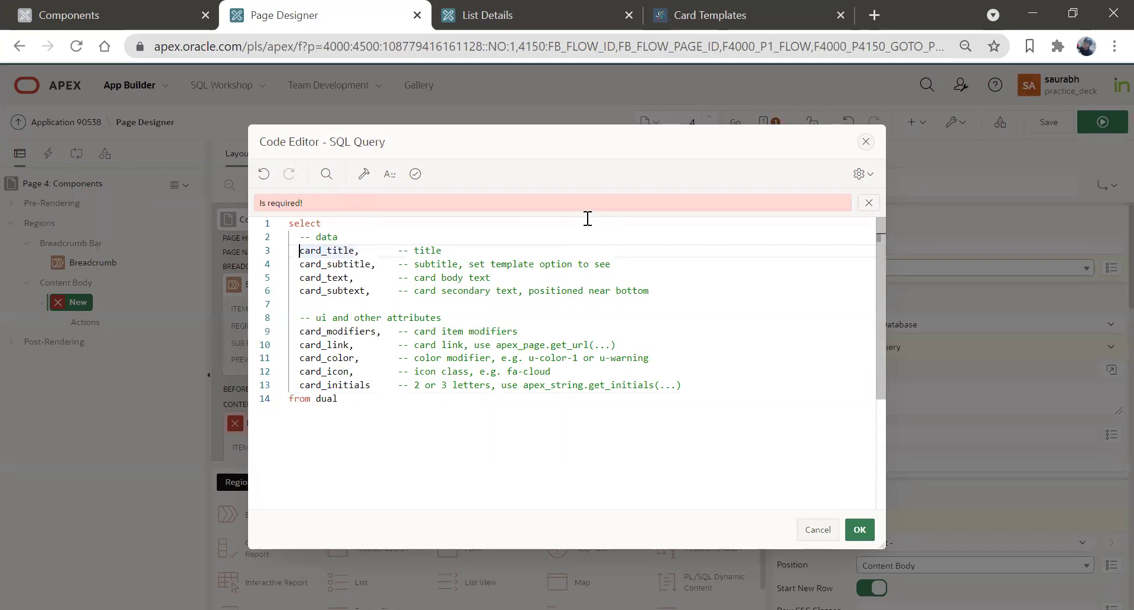
{"action": "type", "text": "''"}
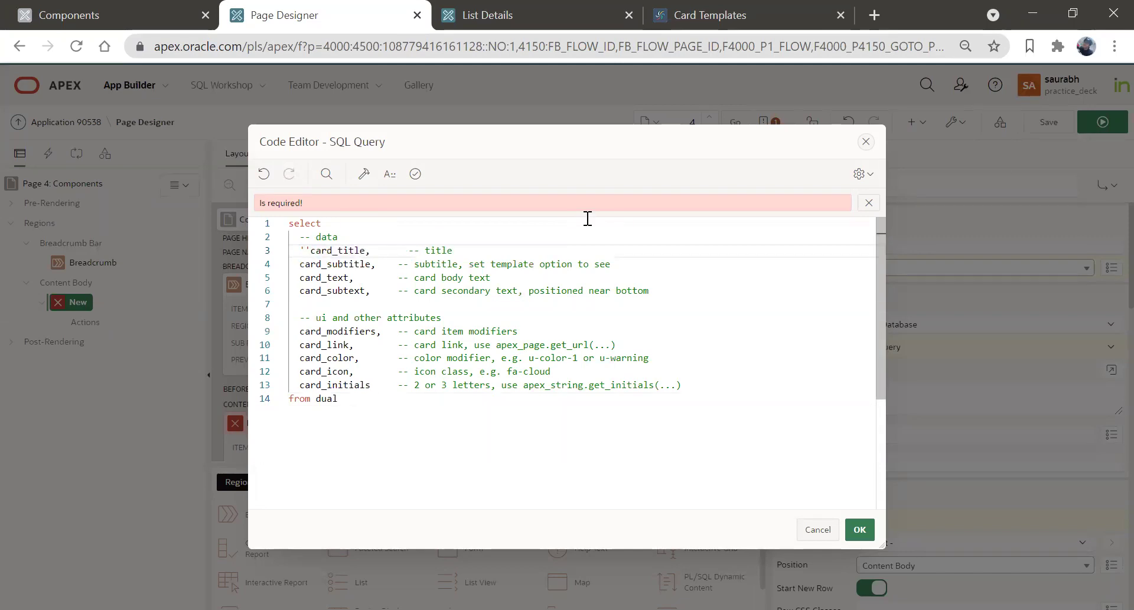
{"action": "type", "text": " Card Region"}
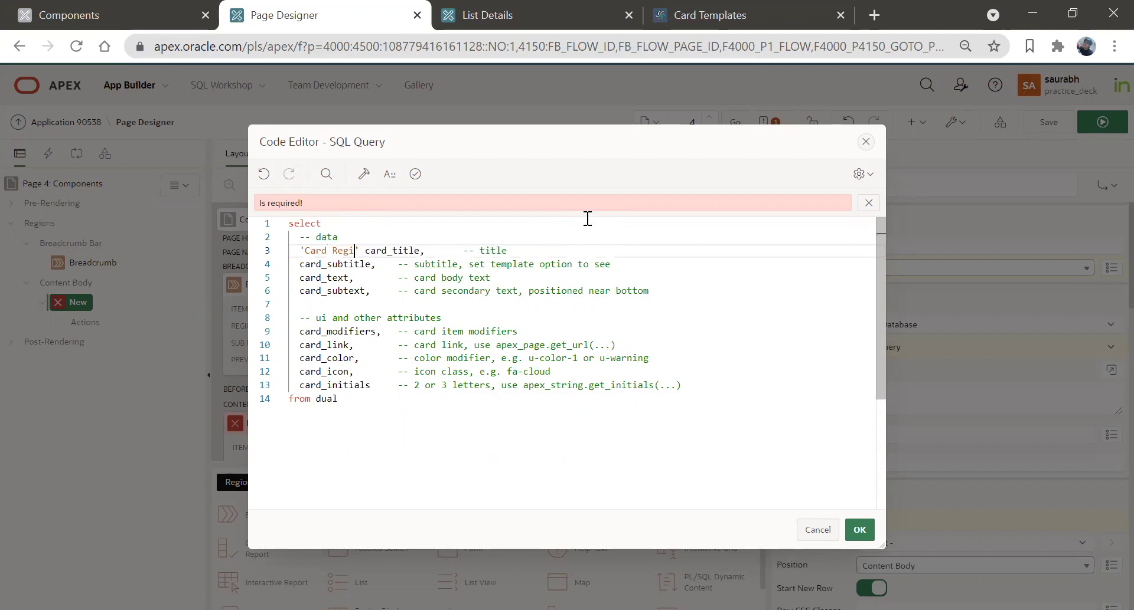
- Insert empty string literals ('') before the card_subtitle, card_text and card_subtext columns in the query
{"action": "left_click", "coordinate": [300, 266]}
{"action": "type", "text": "''"}
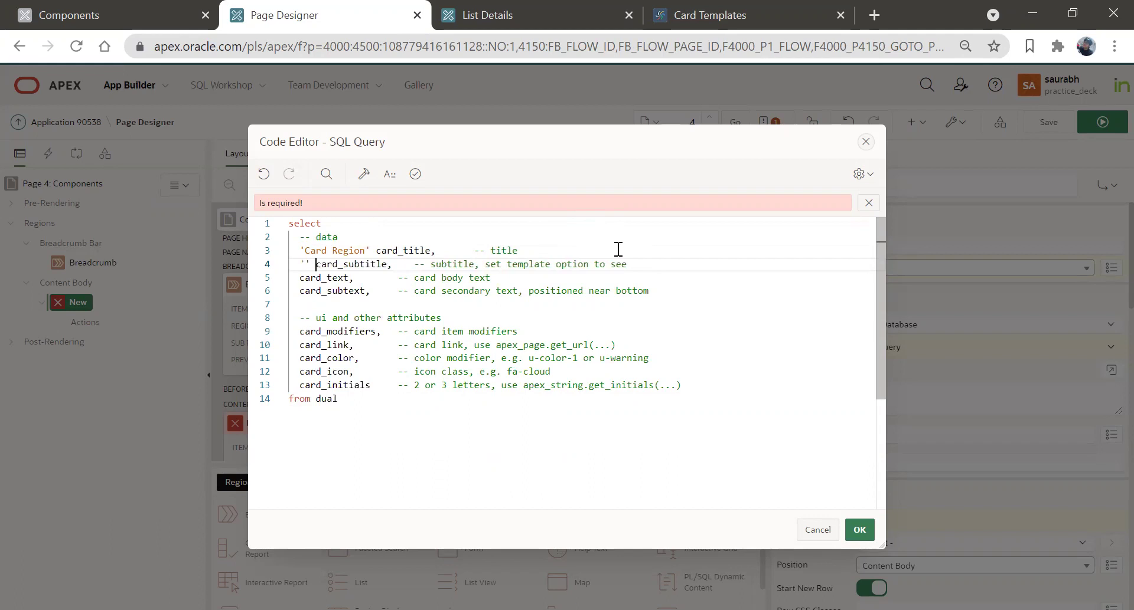
{"action": "left_click", "coordinate": [301, 280]}
{"action": "type", "text": "''"}
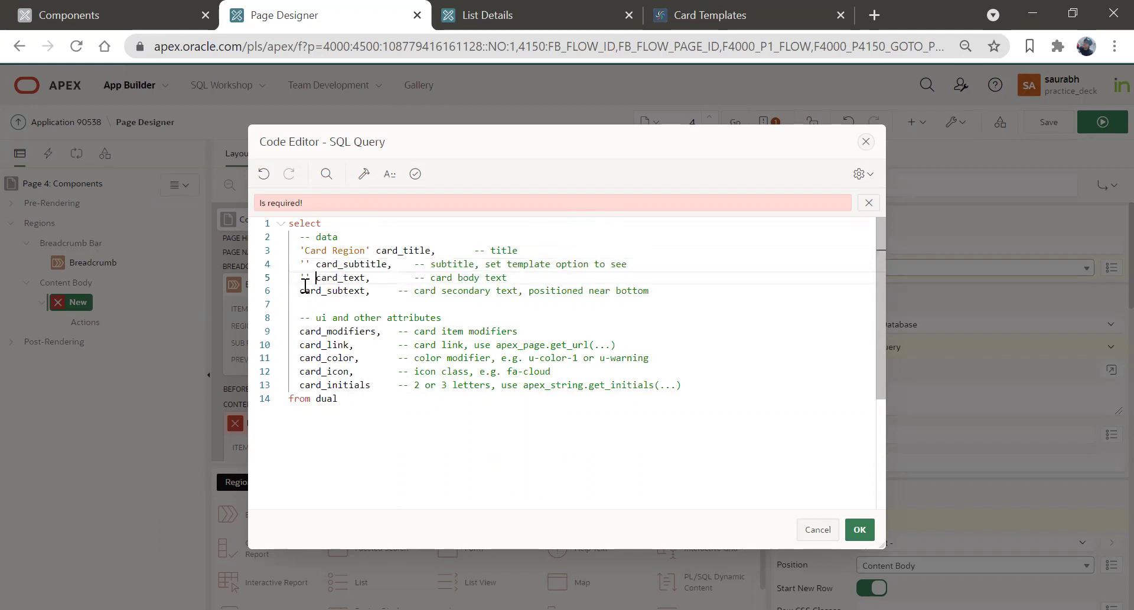
{"action": "left_click", "coordinate": [300, 289]}
{"action": "type", "text": "''"}
- Insert empty string literals ('') before card_modifiers, card_link, card_color, card_icon and card_initials in the query
{"action": "left_click", "coordinate": [299, 334]}
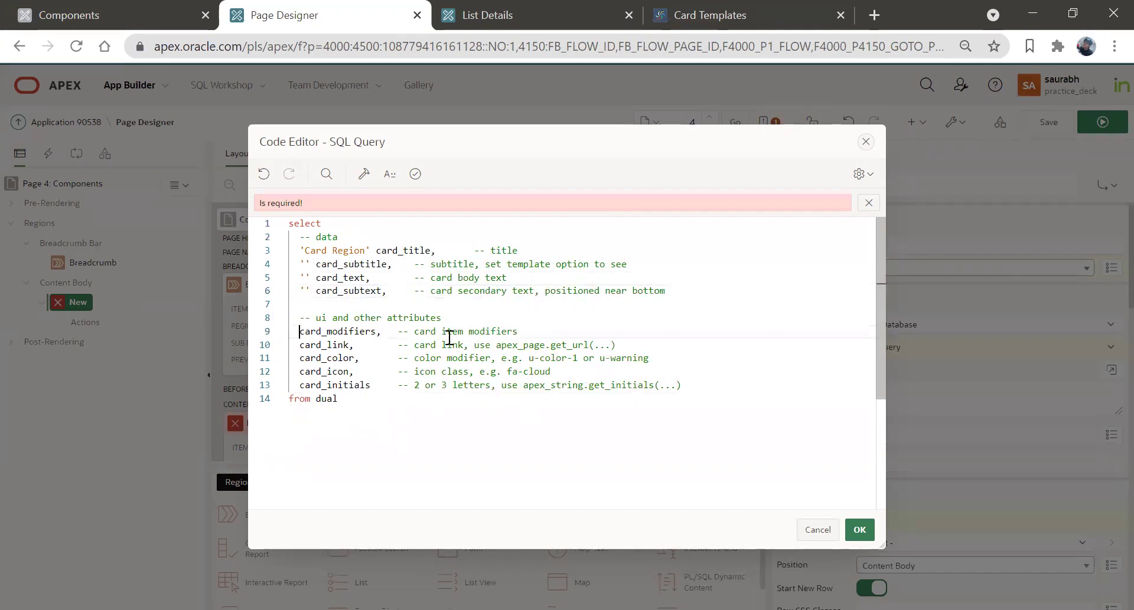
{"action": "type", "text": "''"}
{"action": "key", "text": "Home"}
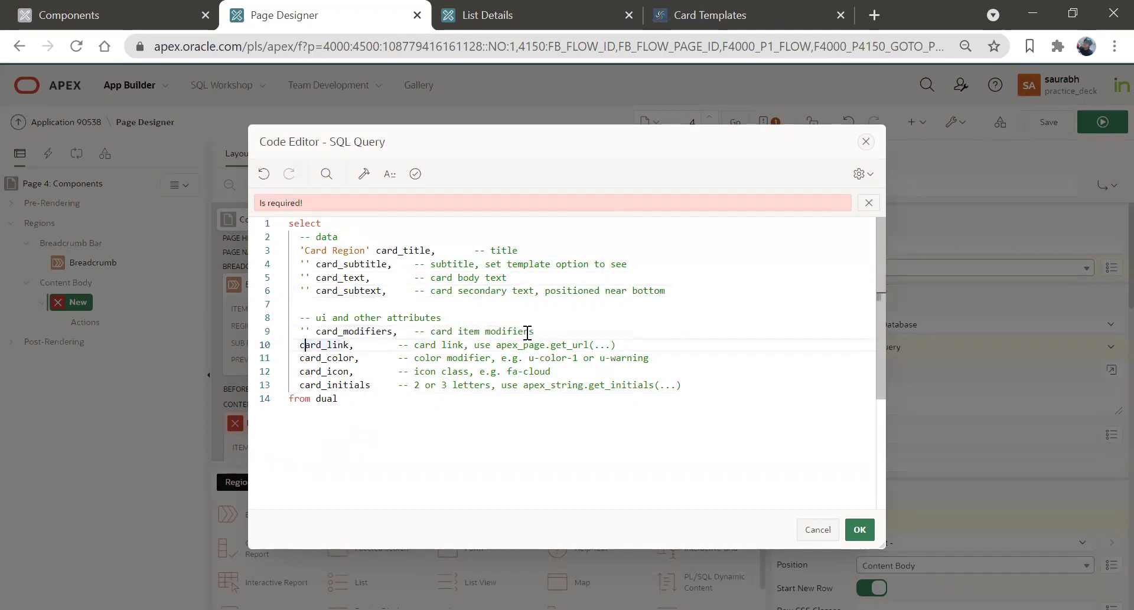
{"action": "type", "text": "''"}
{"action": "key", "text": "Down"}
{"action": "type", "text": "''"}
{"action": "key", "text": "Down"}
{"action": "type", "text": "''"}
{"action": "key", "text": "Down"}
{"action": "type", "text": "''"}
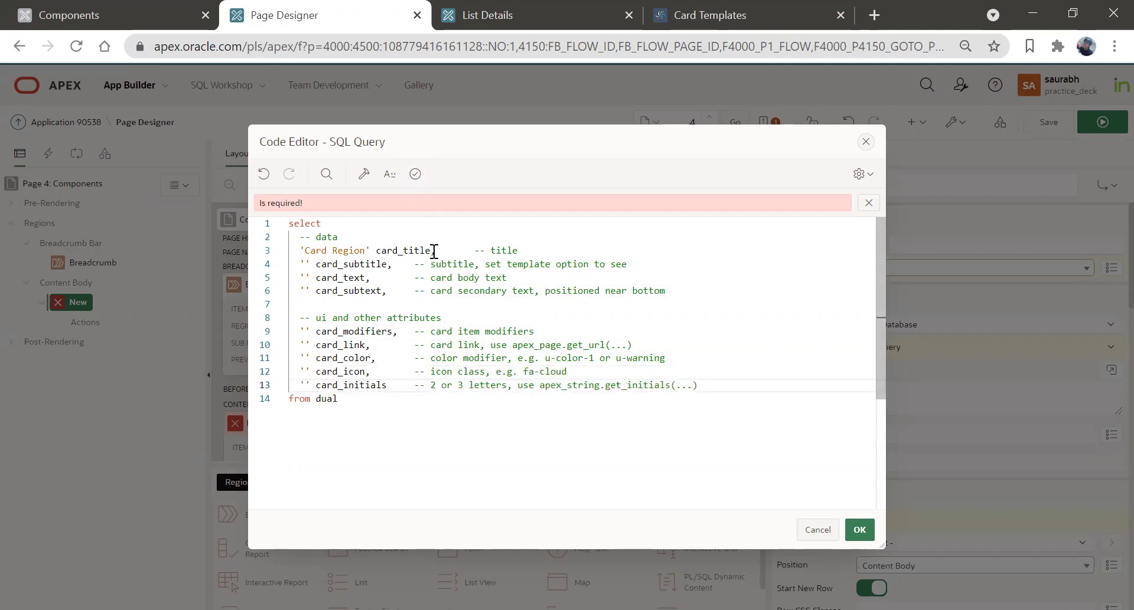
- Reduce the SQL query to "select 'Card Region' card_title from dual", validate it and accept it for the region
{"action": "left_click_drag", "start_coordinate": [432, 253], "coordinate": [710, 386]}
{"action": "key", "text": "BackSpace"}
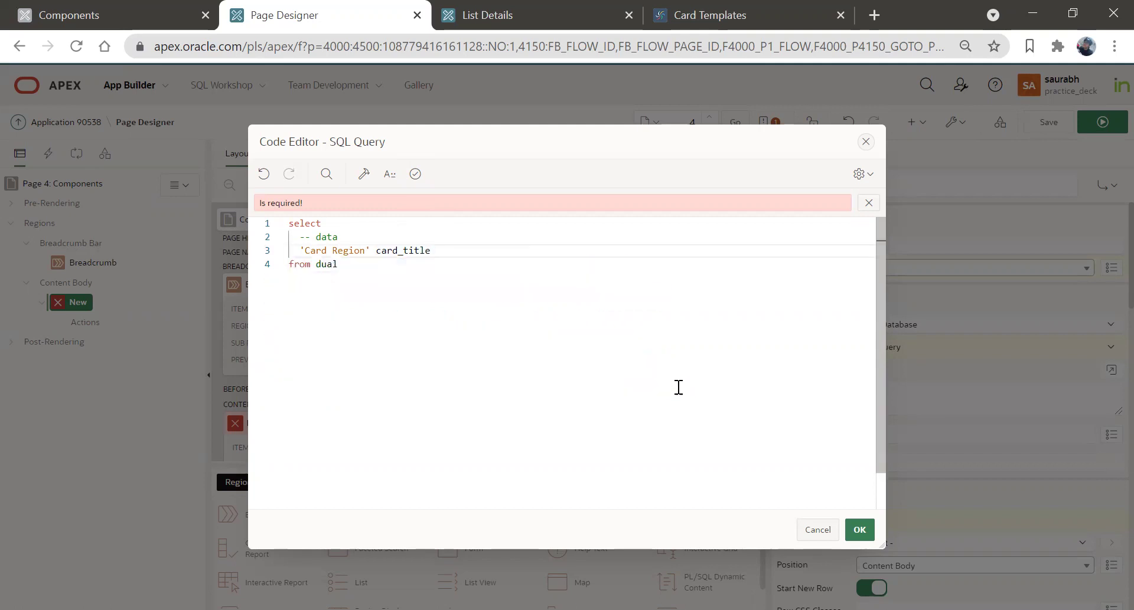
{"action": "left_click_drag", "start_coordinate": [301, 252], "coordinate": [334, 222]}
{"action": "key", "text": "BackSpace"}
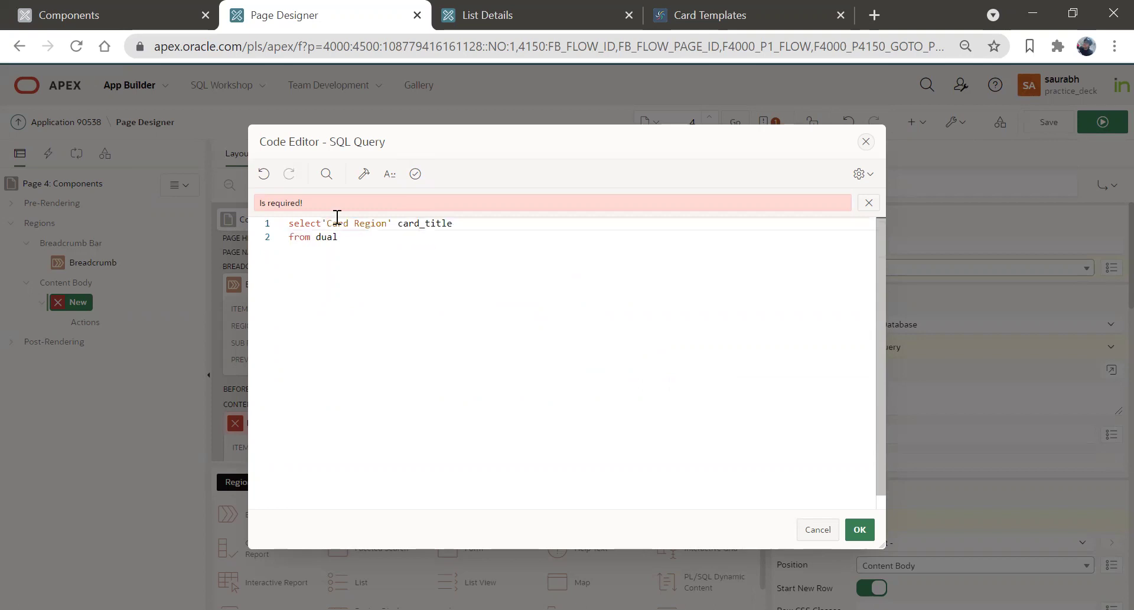
{"action": "left_click", "coordinate": [476, 227]}
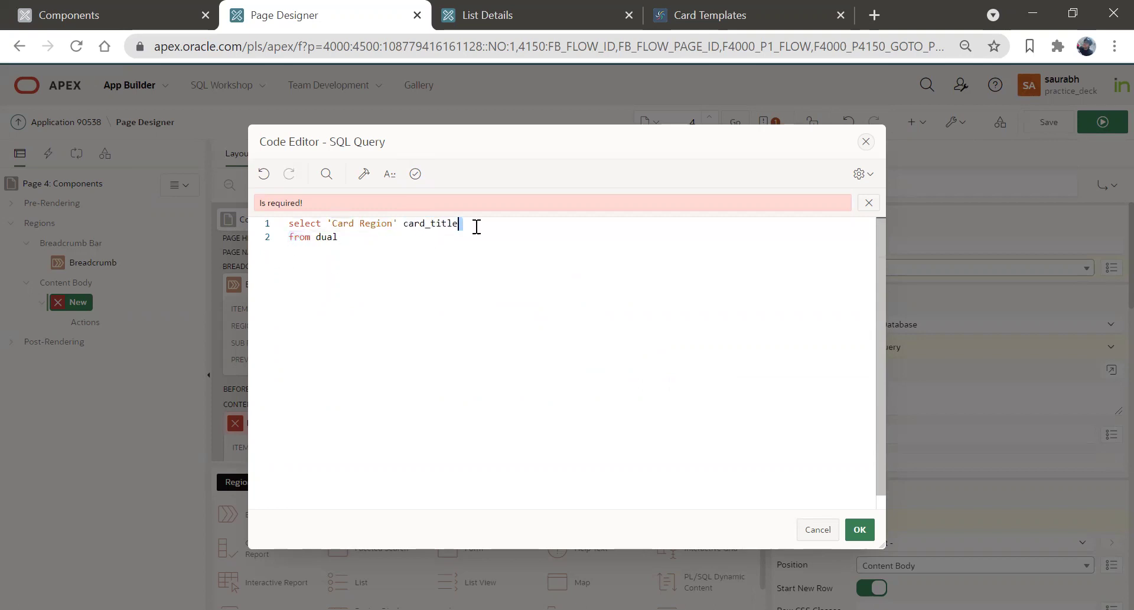
{"action": "key", "text": "Delete"}
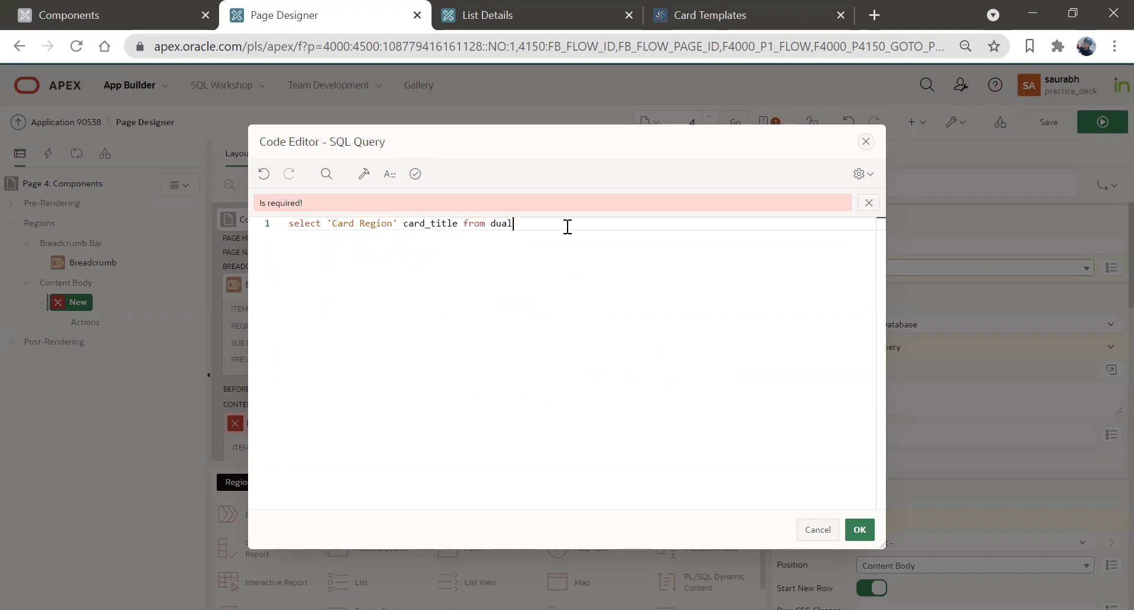
{"action": "left_click", "coordinate": [415, 176]}
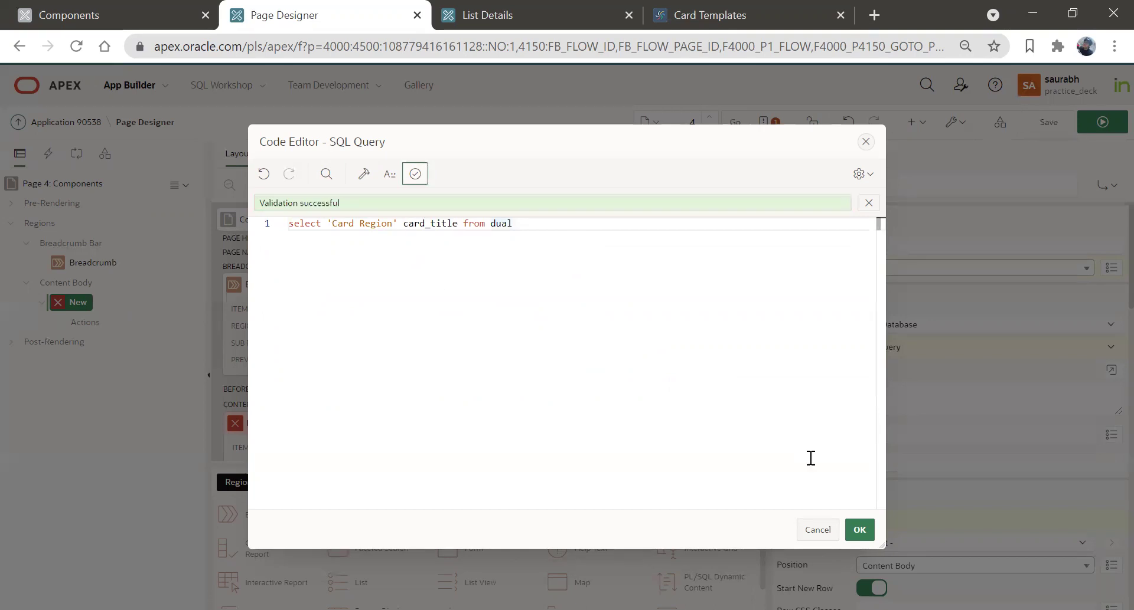
{"action": "left_click", "coordinate": [859, 529]}
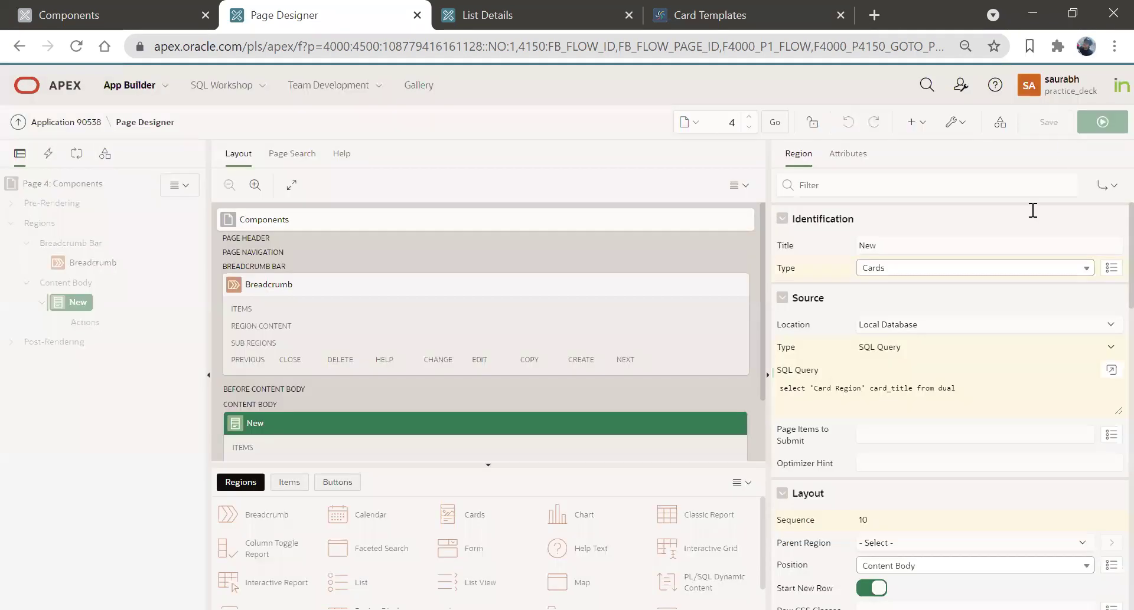
- Create an action under the New cards region and set its type to Full Card
{"action": "left_click", "coordinate": [81, 323]}
{"action": "right_click", "coordinate": [83, 323]}
{"action": "left_click", "coordinate": [111, 343]}
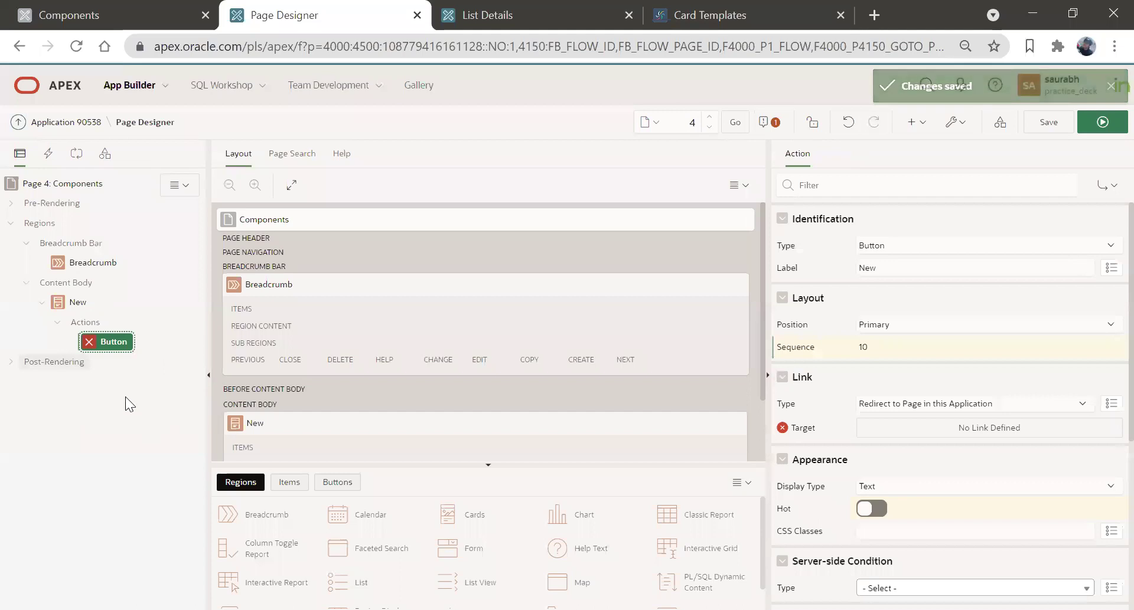
{"action": "left_click", "coordinate": [931, 248]}
{"action": "left_click", "coordinate": [906, 271]}
- Check the running application's Card Region page, set the Full Card action's link target to page 2, and run the Components page
{"action": "left_click", "coordinate": [990, 395]}
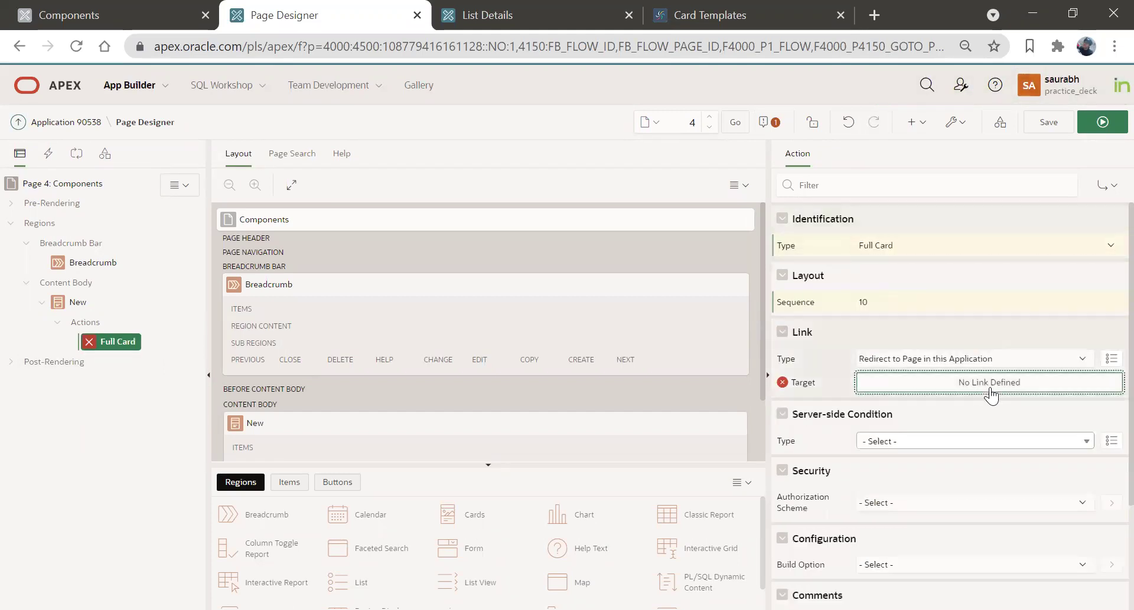
{"action": "left_click", "coordinate": [681, 272]}
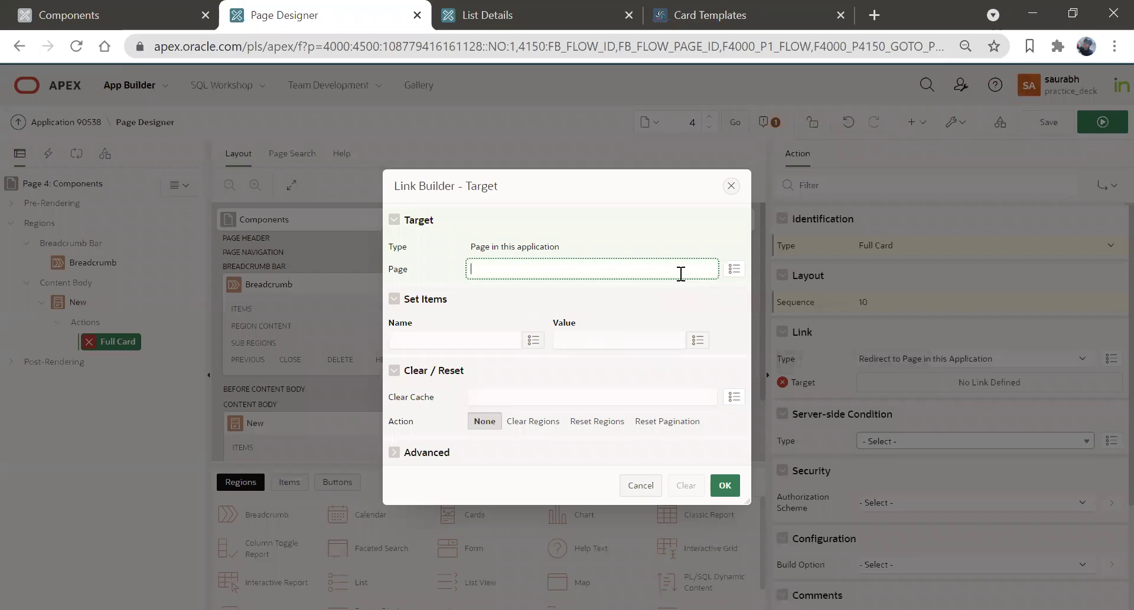
{"action": "left_click", "coordinate": [89, 13]}
{"action": "left_click", "coordinate": [74, 183]}
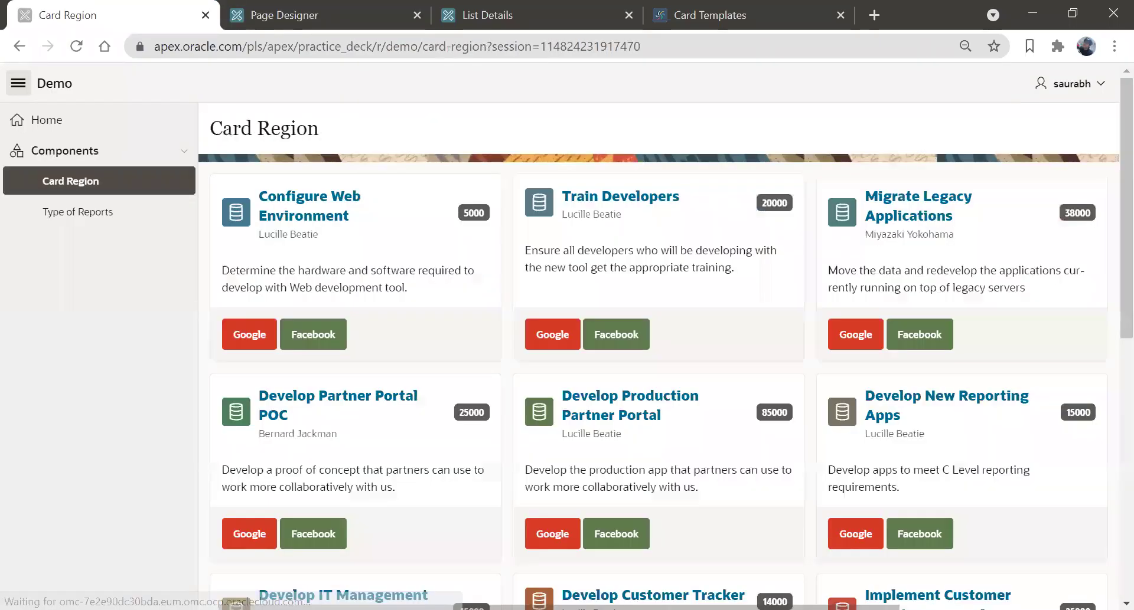
{"action": "left_click", "coordinate": [321, 13]}
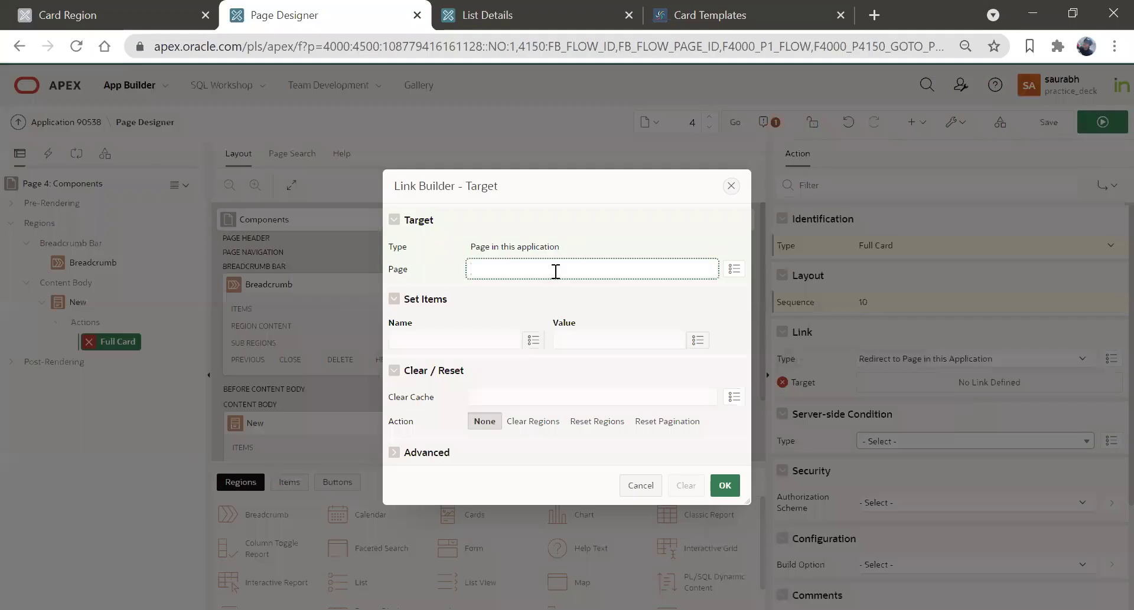
{"action": "left_click", "coordinate": [724, 486]}
{"action": "left_click", "coordinate": [1102, 122]}
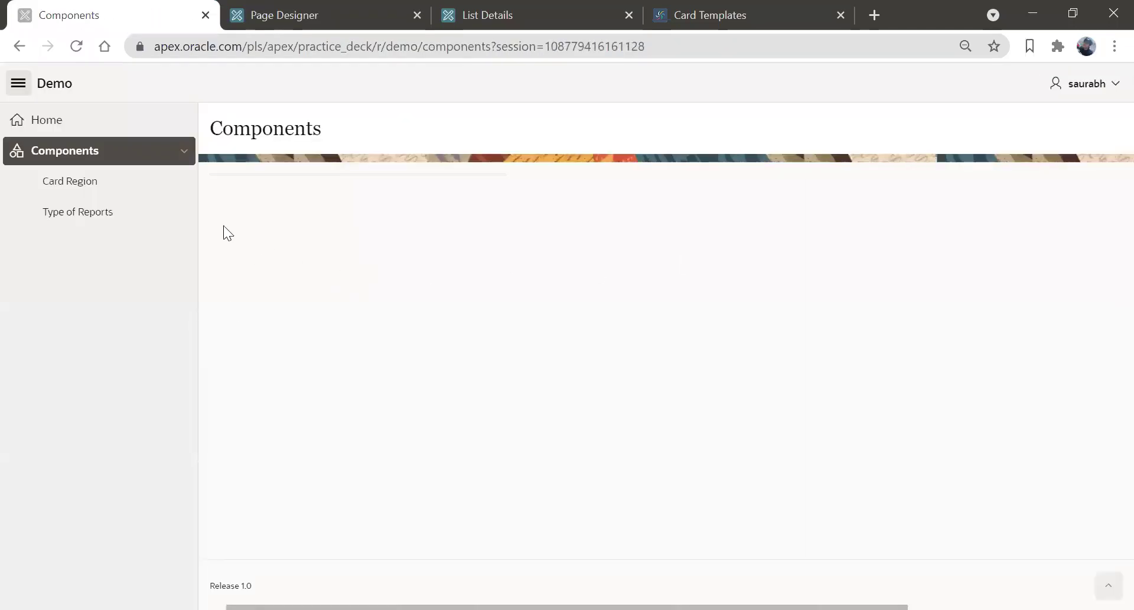
- Set both Primary Key Column 1 and the Title column of the New cards region to CARD_TITLE, and run the page
{"action": "left_click", "coordinate": [309, 11]}
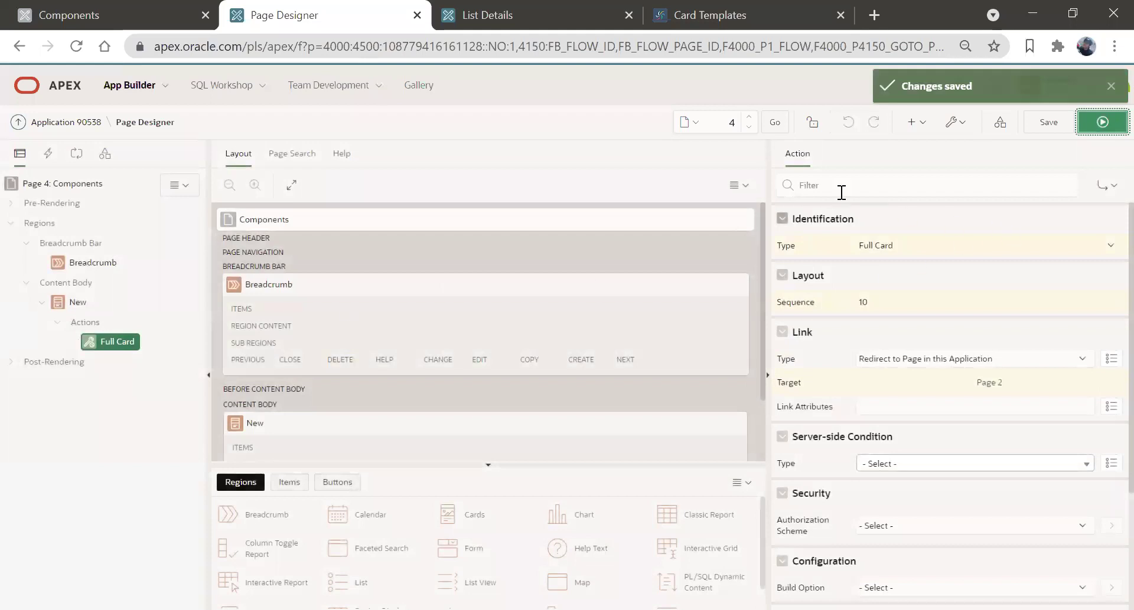
{"action": "left_click", "coordinate": [89, 301]}
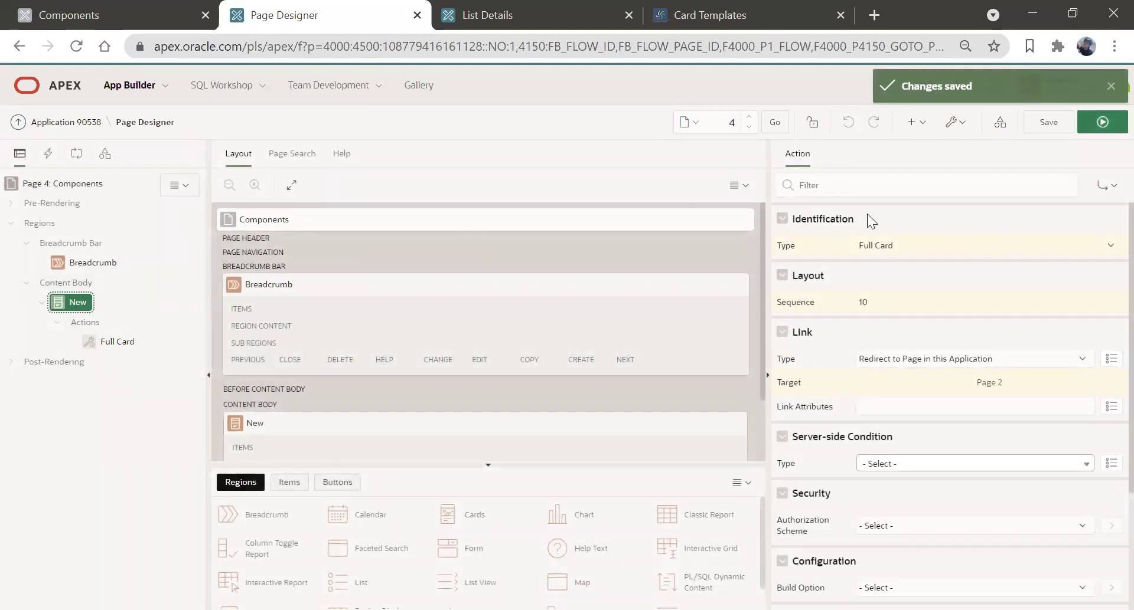
{"action": "left_click", "coordinate": [865, 157]}
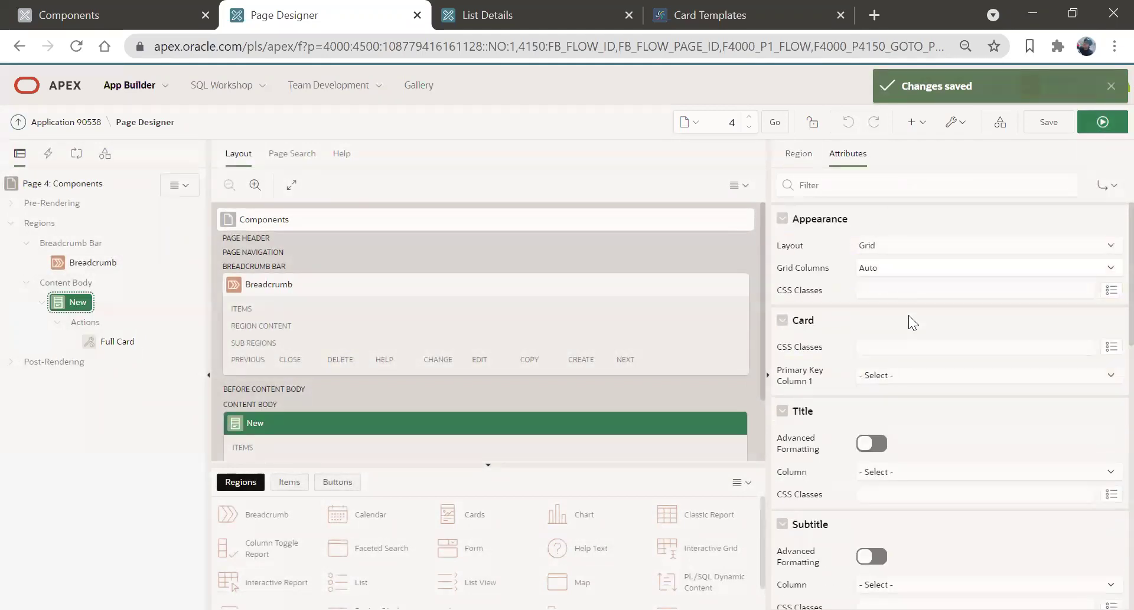
{"action": "left_click", "coordinate": [903, 371]}
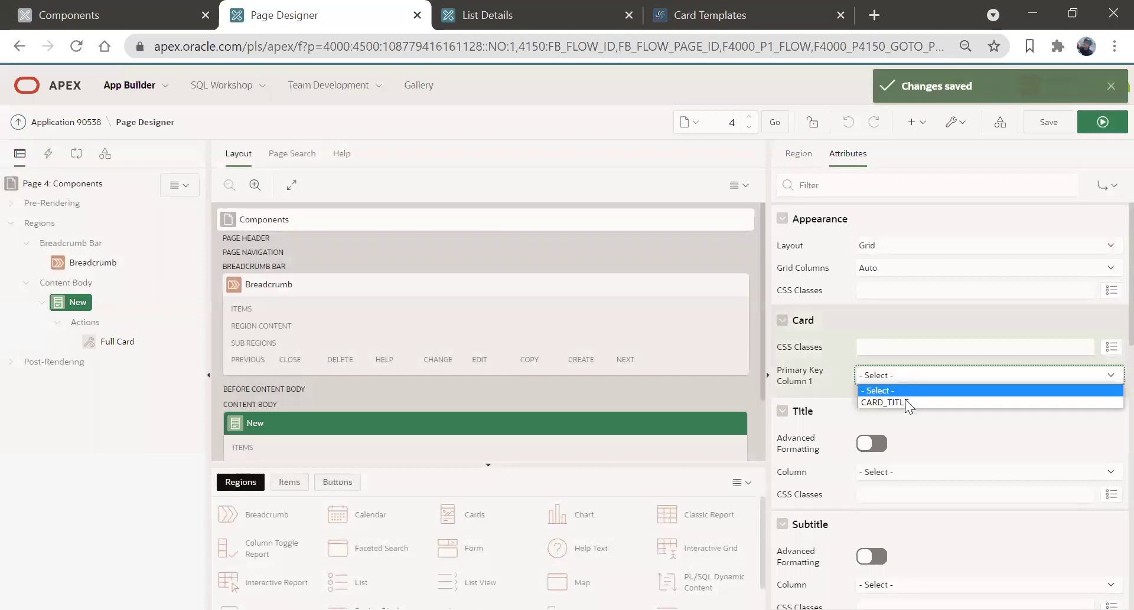
{"action": "left_click", "coordinate": [906, 401]}
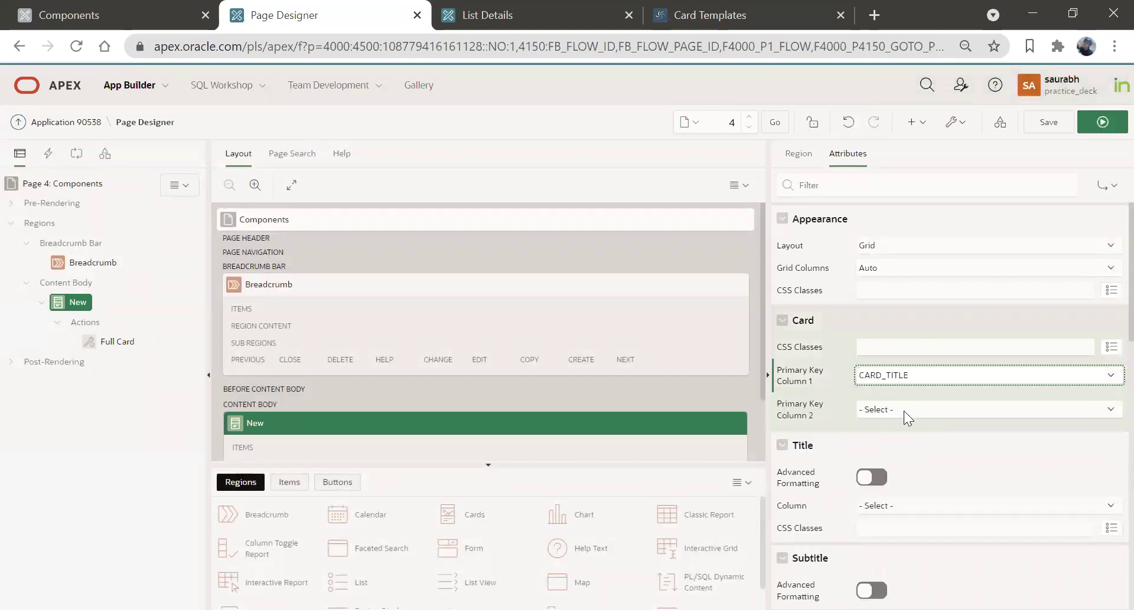
{"action": "left_click", "coordinate": [886, 505]}
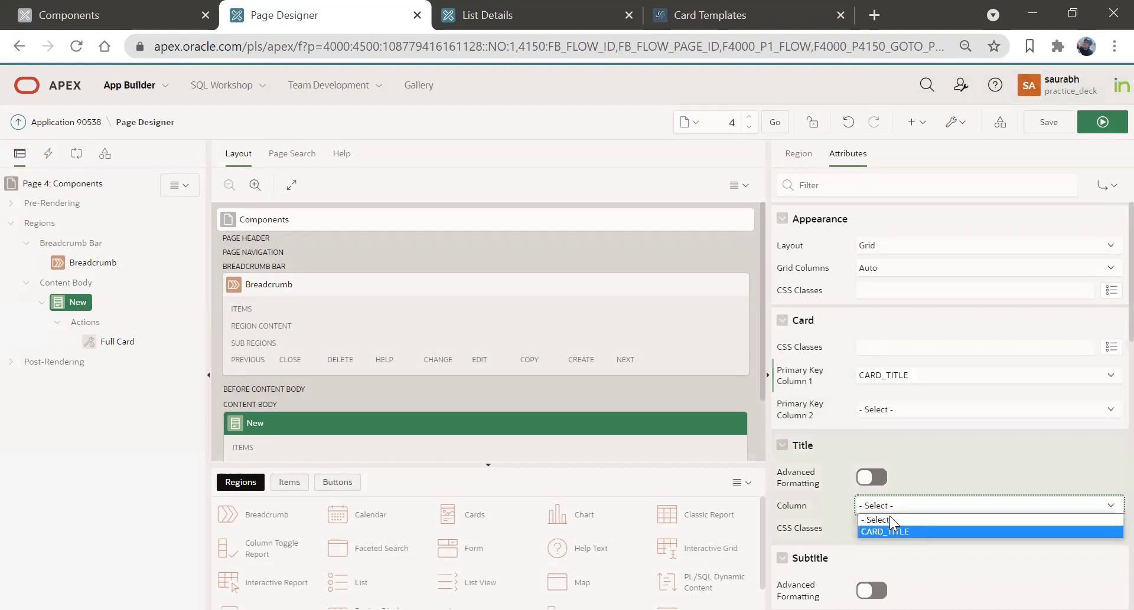
{"action": "left_click", "coordinate": [890, 516]}
{"action": "left_click", "coordinate": [1103, 122]}
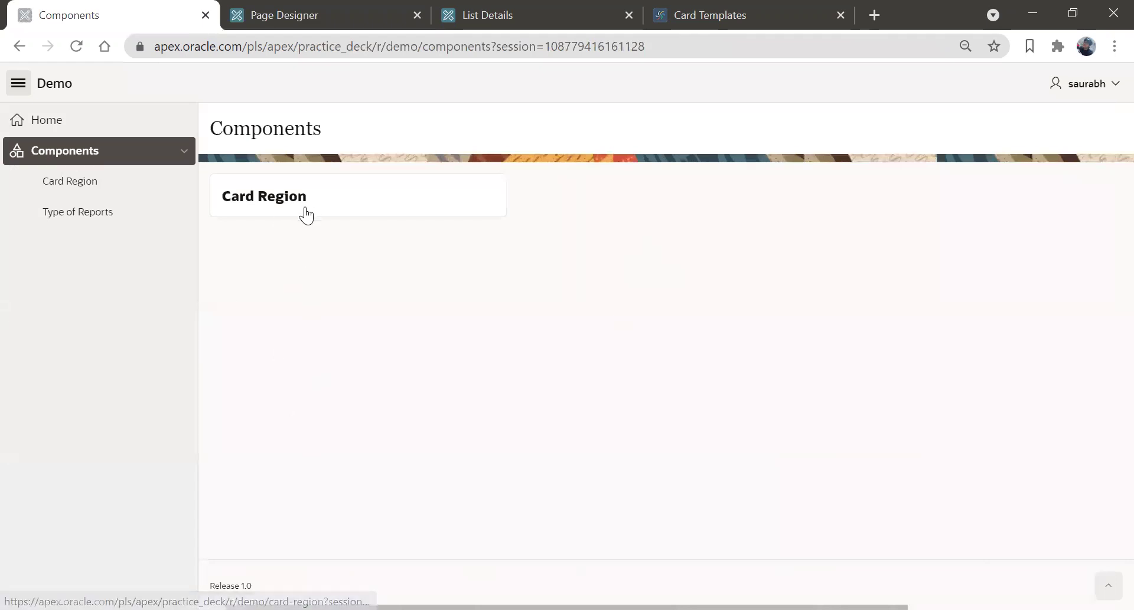
- Test the Card Region card's link in the running application, return to the Components page, and switch back to Page Designer
{"action": "left_click", "coordinate": [305, 216]}
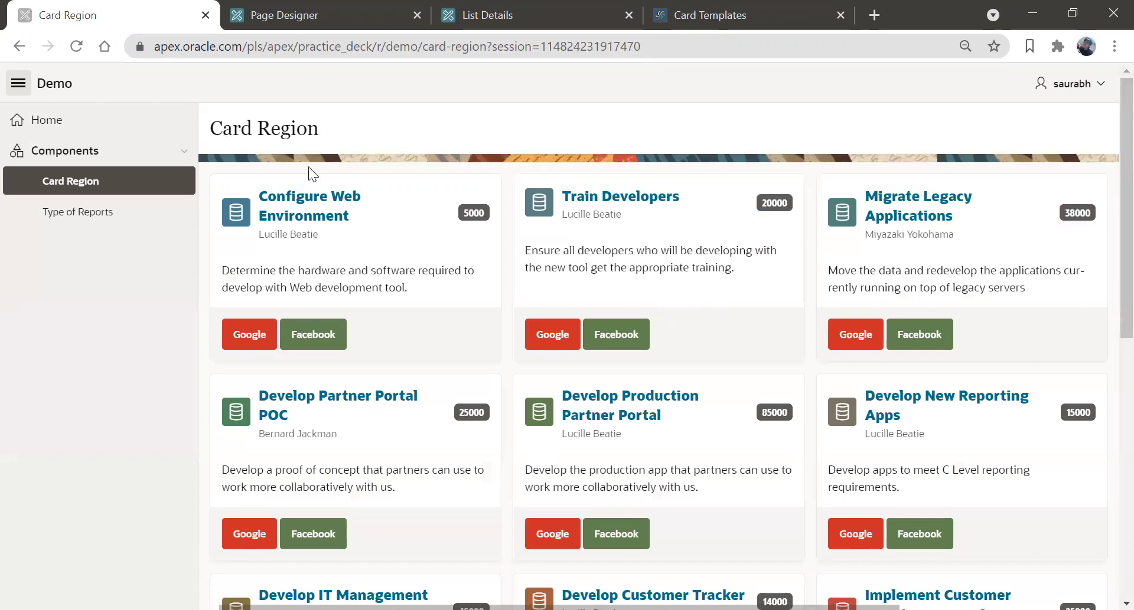
{"action": "left_click", "coordinate": [140, 156]}
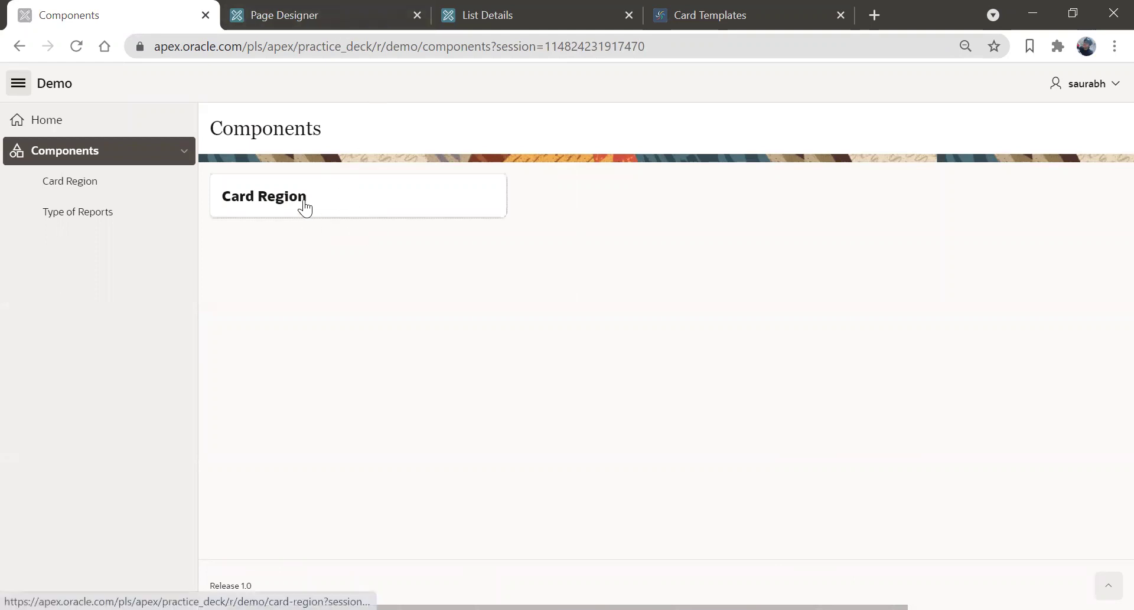
{"action": "left_click", "coordinate": [312, 19]}
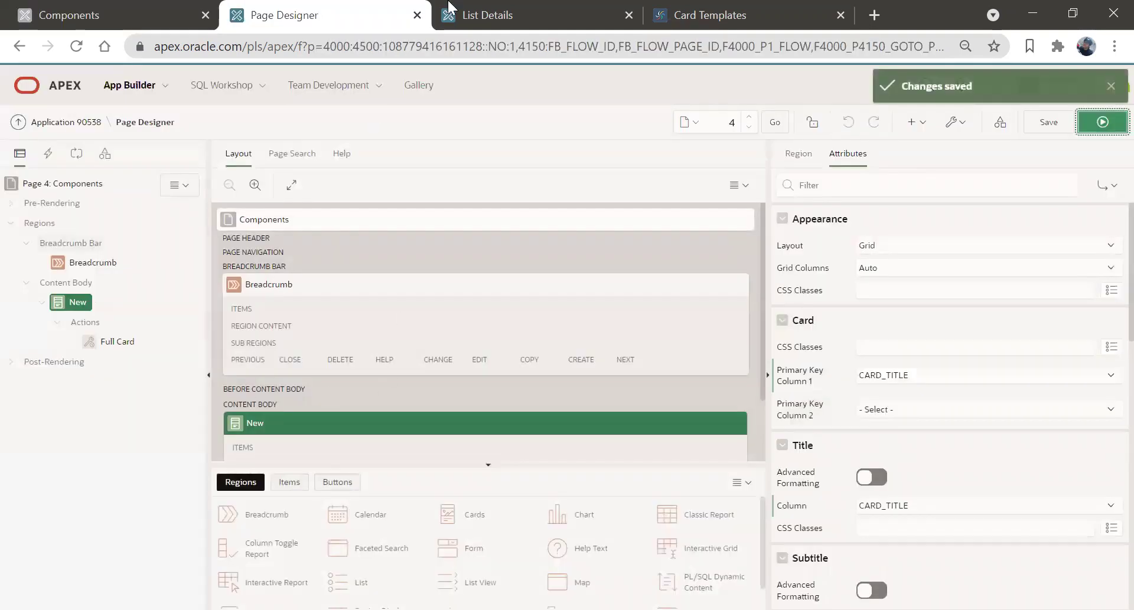
- Search the Universal Theme icon library for "card" and copy the class name of the fa-credit-card icon
{"action": "left_click", "coordinate": [734, 15]}
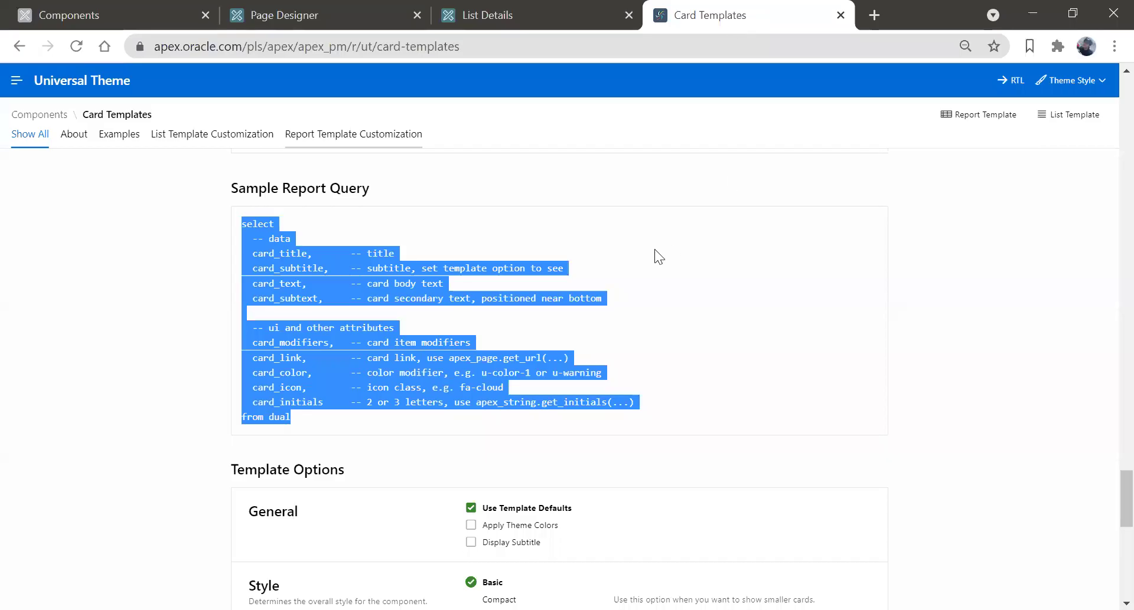
{"action": "left_click", "coordinate": [49, 89]}
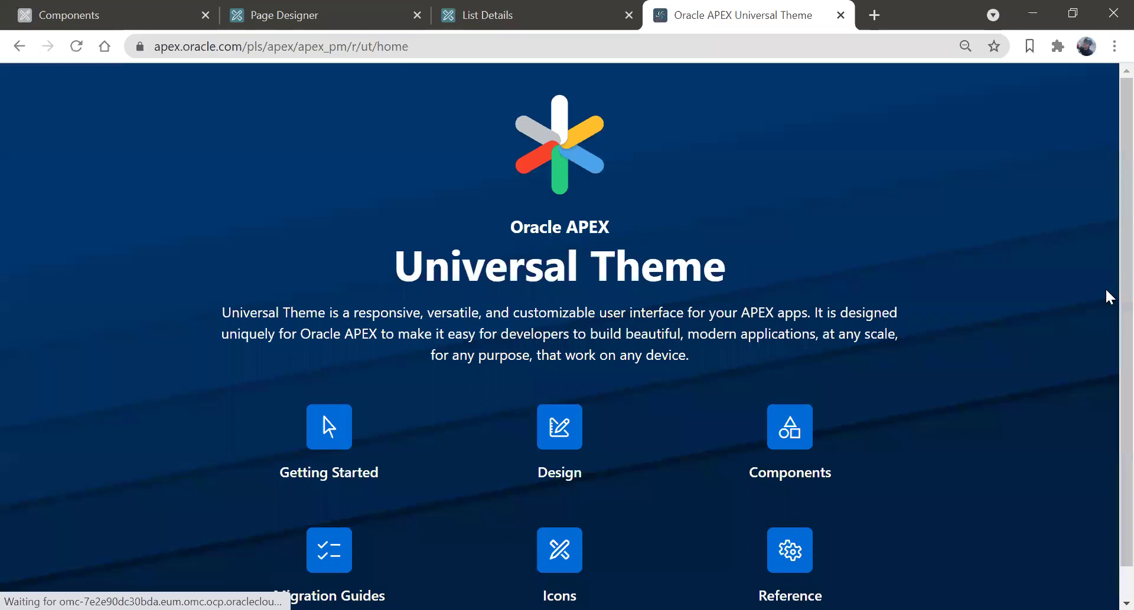
{"action": "scroll", "coordinate": [1105, 437], "scroll_direction": "down", "scroll_amount": 1}
{"action": "left_click", "coordinate": [559, 520]}
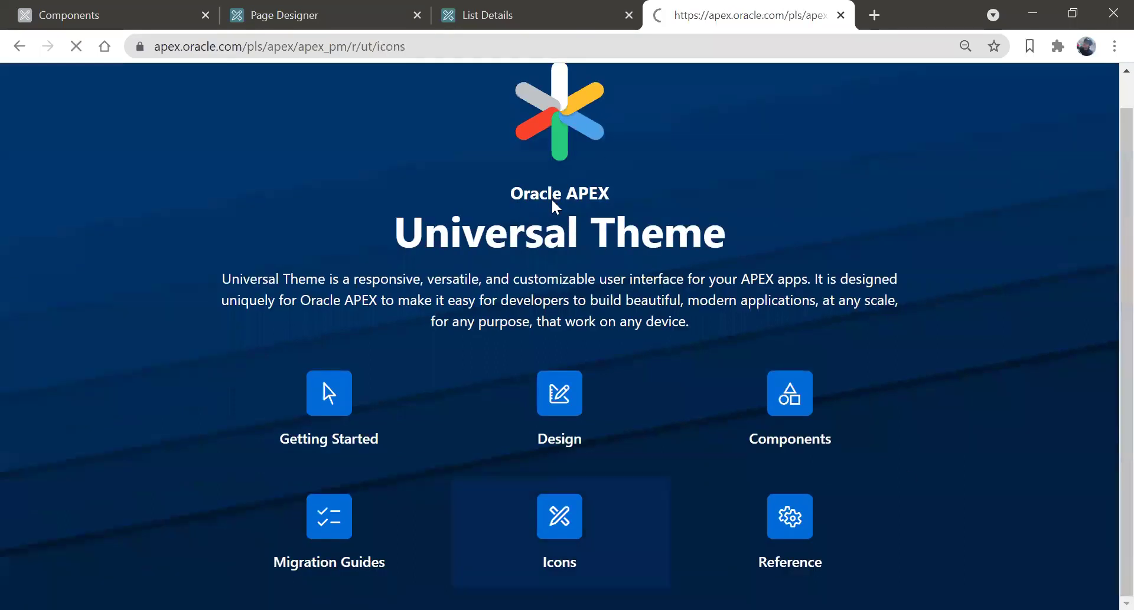
{"action": "type", "text": "card"}
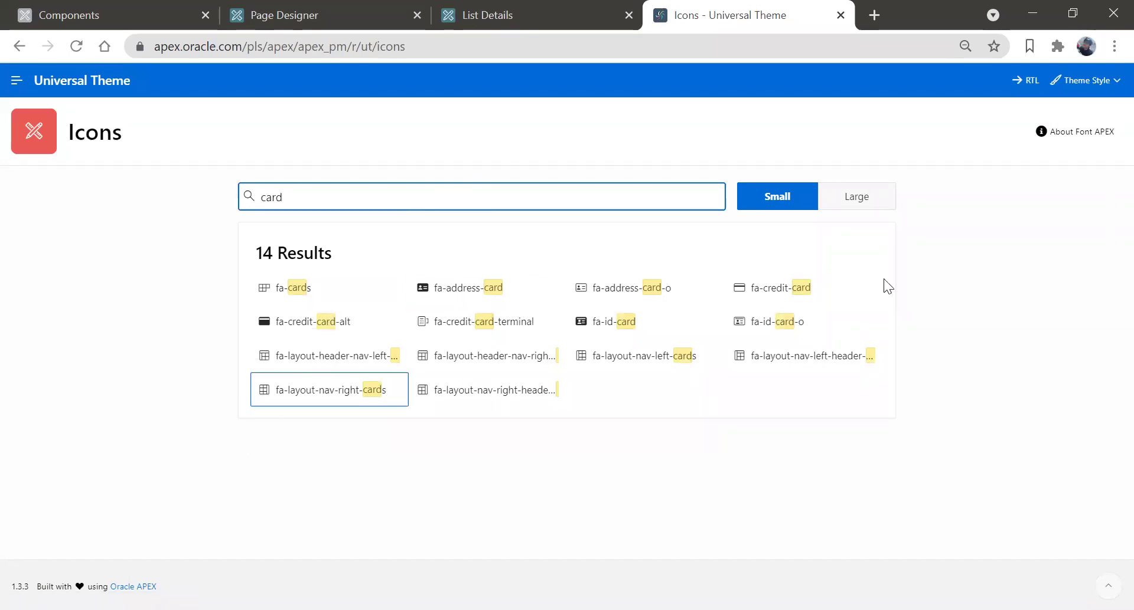
{"action": "left_click", "coordinate": [779, 288]}
{"action": "left_click", "coordinate": [387, 447]}
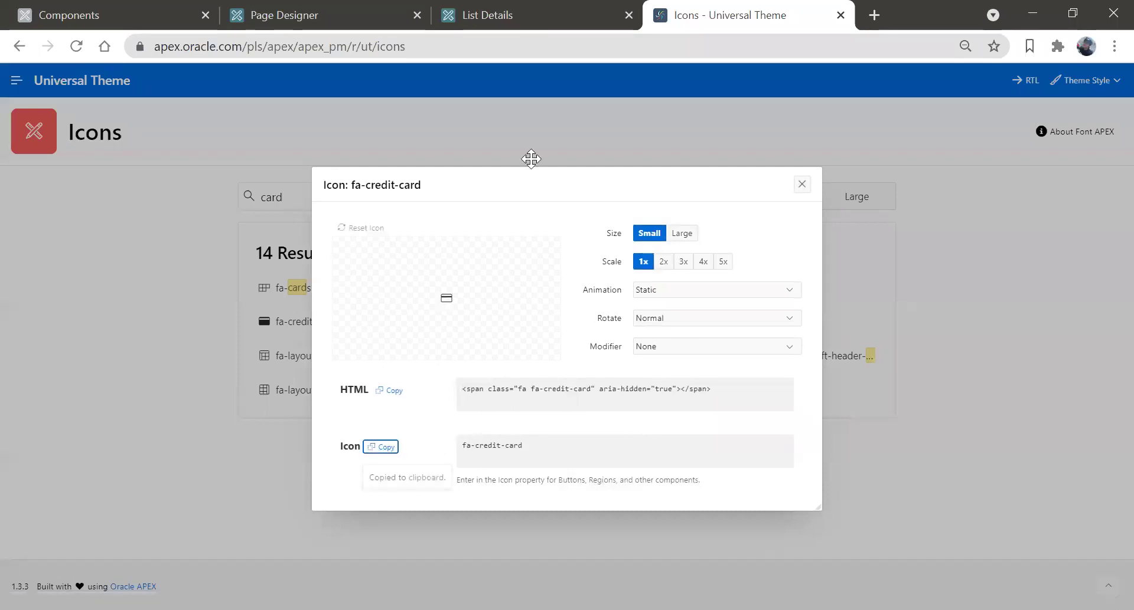
- Set the cards region's Icon Source to Icon Class with the CSS class fa-credit-card, save, and run the page
{"action": "left_click", "coordinate": [304, 15]}
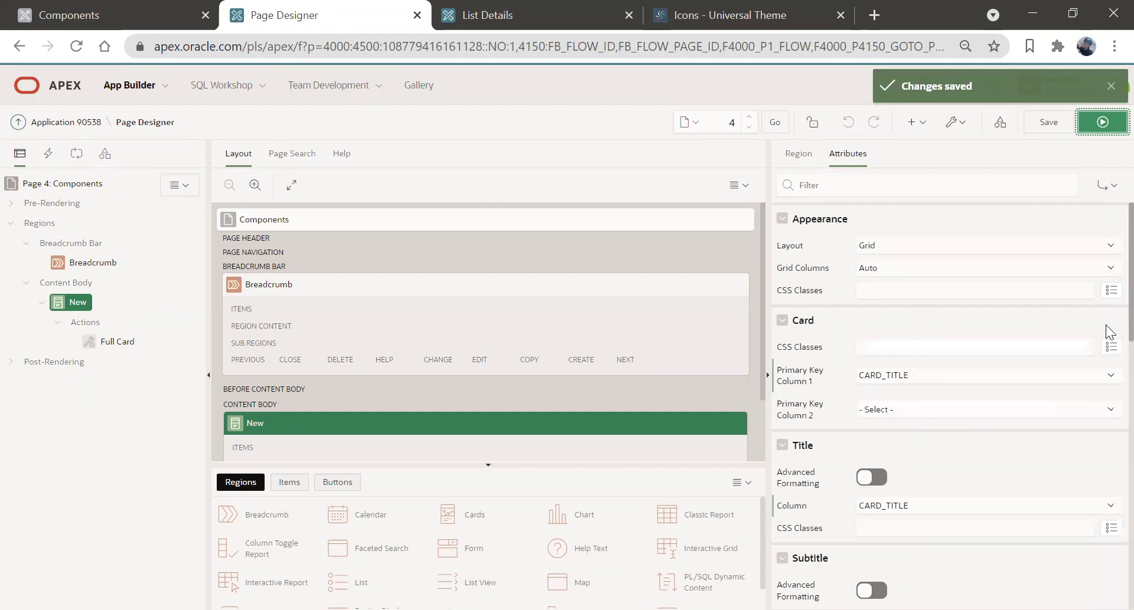
{"action": "scroll", "coordinate": [1105, 325], "scroll_direction": "down", "scroll_amount": 7}
{"action": "scroll", "coordinate": [1107, 481], "scroll_direction": "down", "scroll_amount": 5}
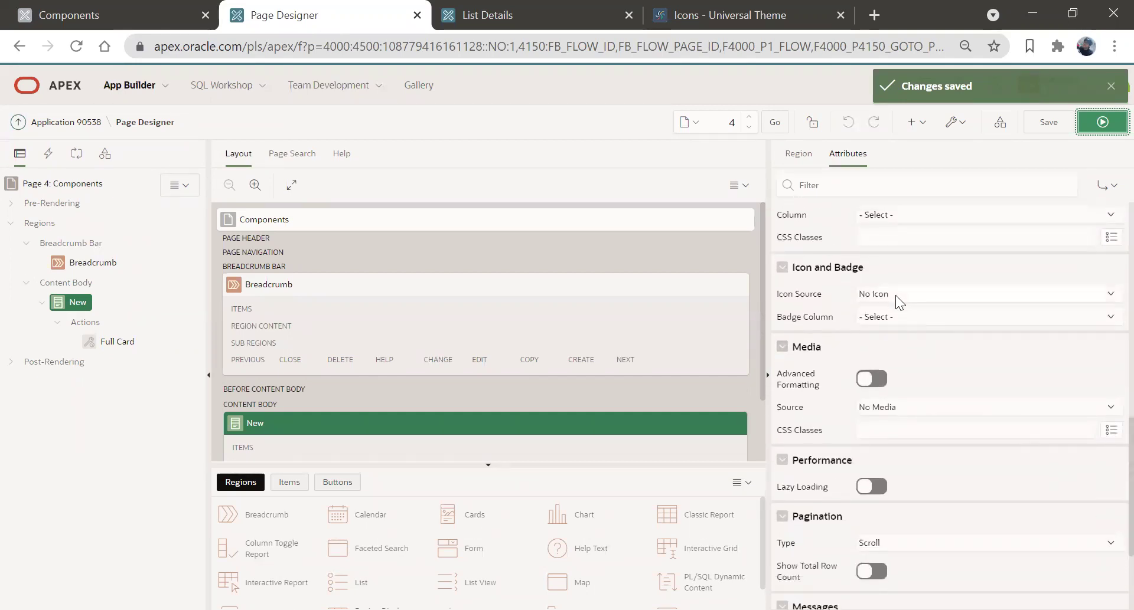
{"action": "left_click", "coordinate": [891, 293]}
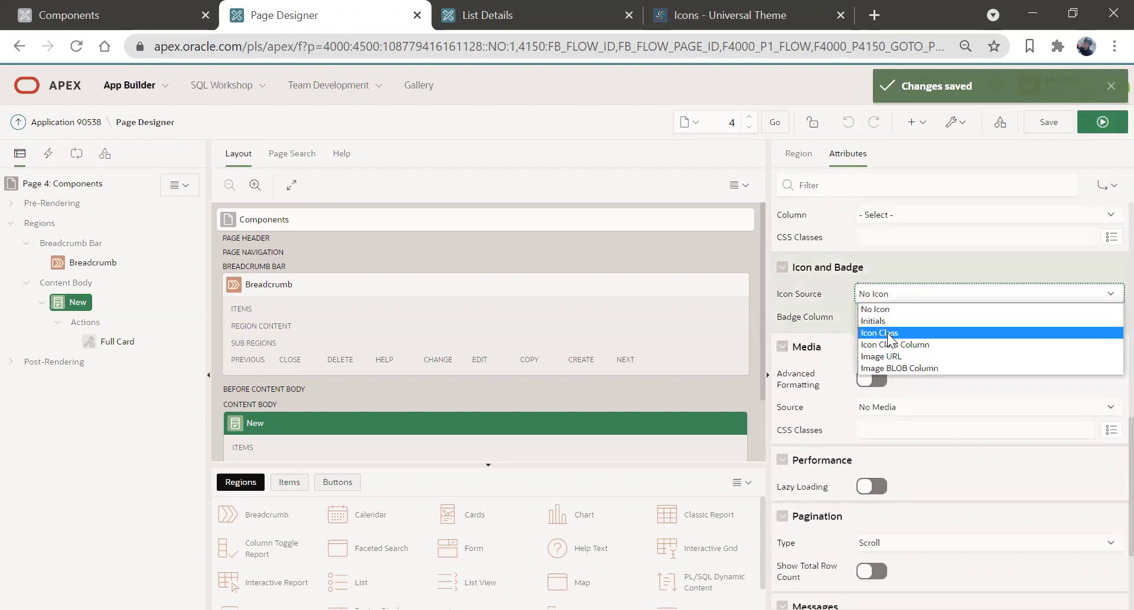
{"action": "left_click", "coordinate": [887, 334]}
{"action": "left_click", "coordinate": [897, 319]}
{"action": "key", "text": "ctrl+v"}
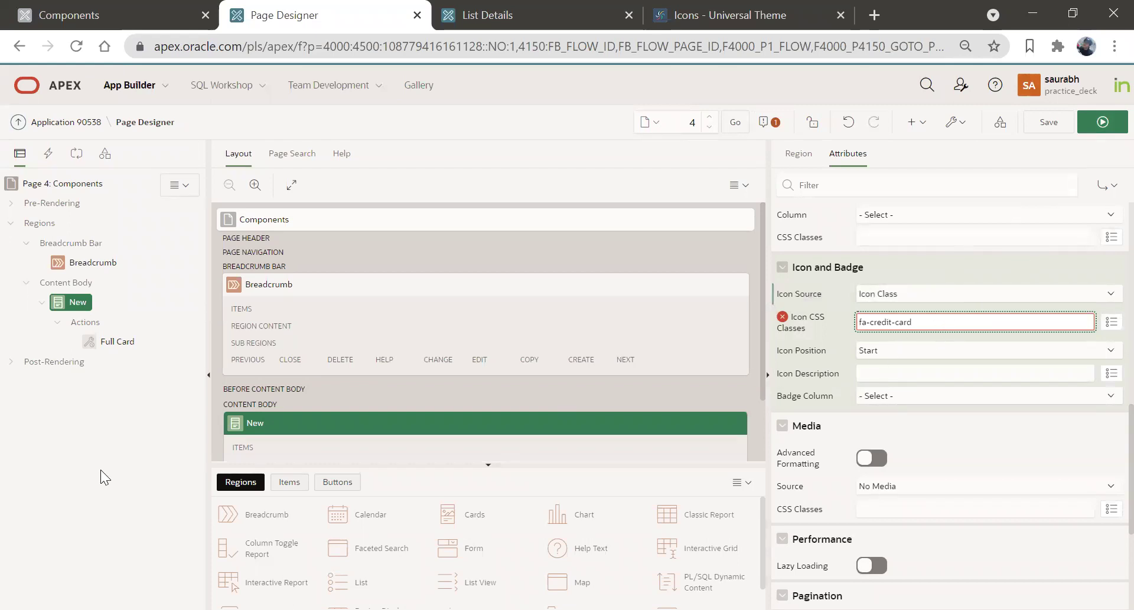
{"action": "left_click", "coordinate": [1049, 124]}
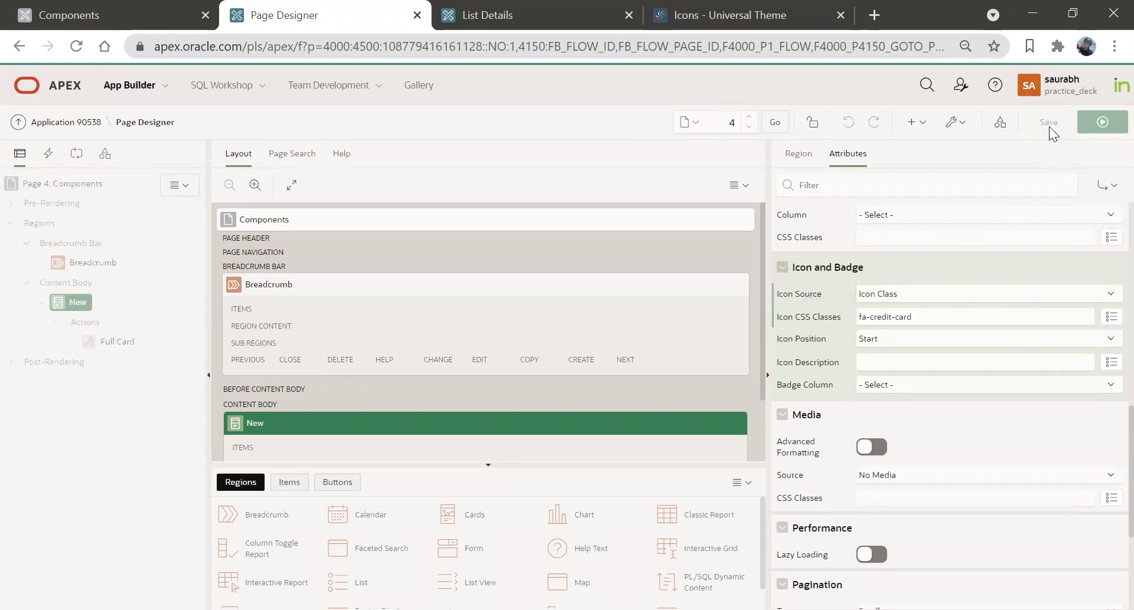
{"action": "left_click", "coordinate": [1100, 124]}
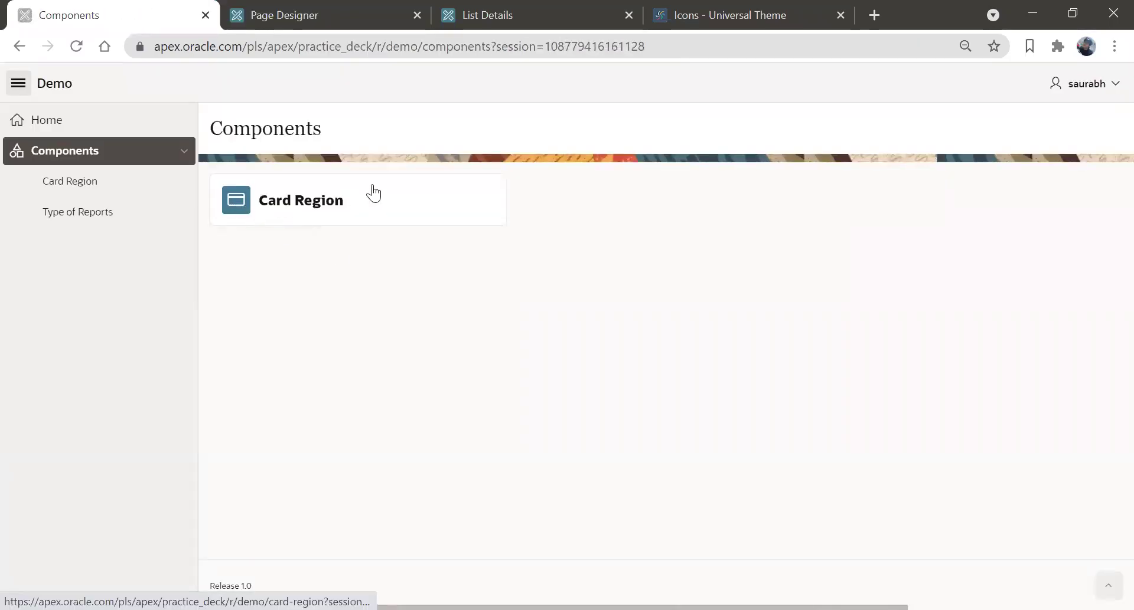
- Return to Page Designer and set the title of the New cards region to Card Region
{"action": "key", "text": "ctrl+Tab"}
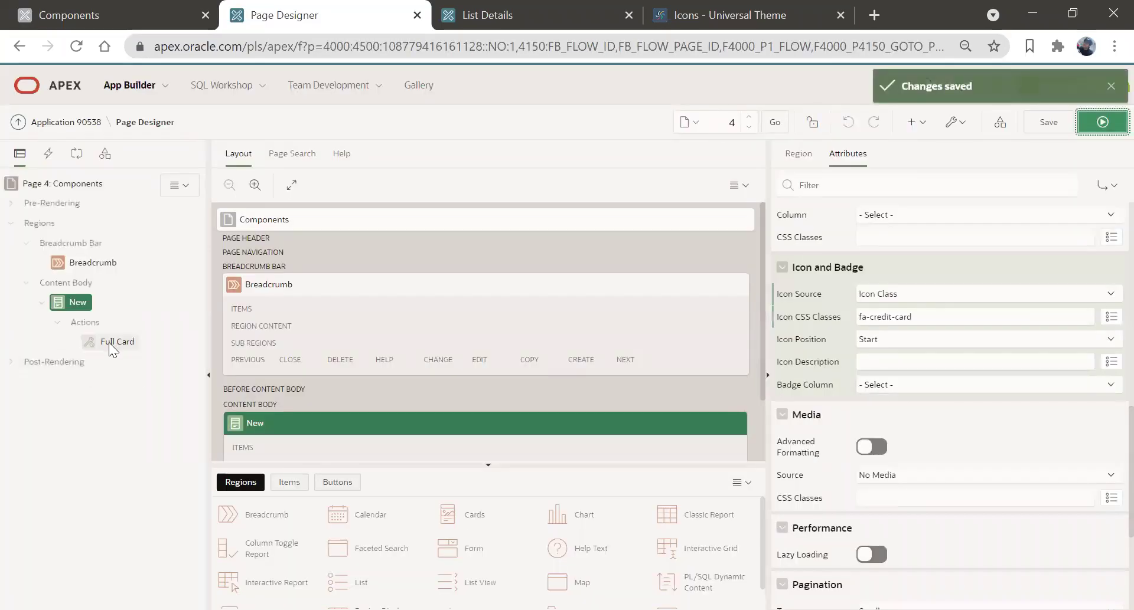
{"action": "left_click", "coordinate": [86, 301]}
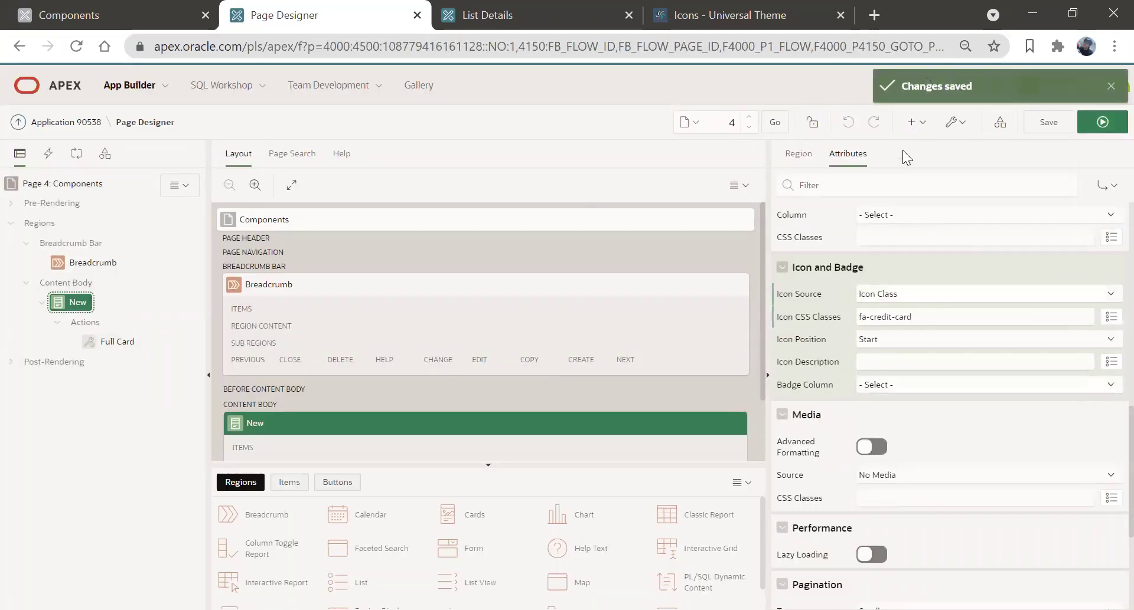
{"action": "left_click", "coordinate": [797, 152]}
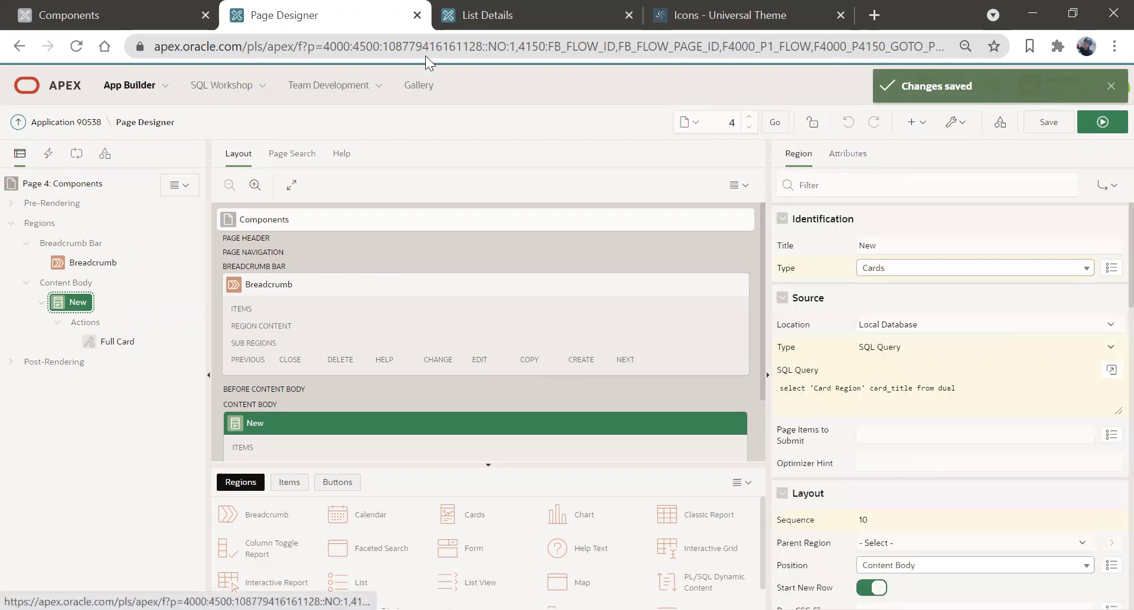
{"action": "left_click", "coordinate": [89, 14]}
{"action": "left_click", "coordinate": [367, 13]}
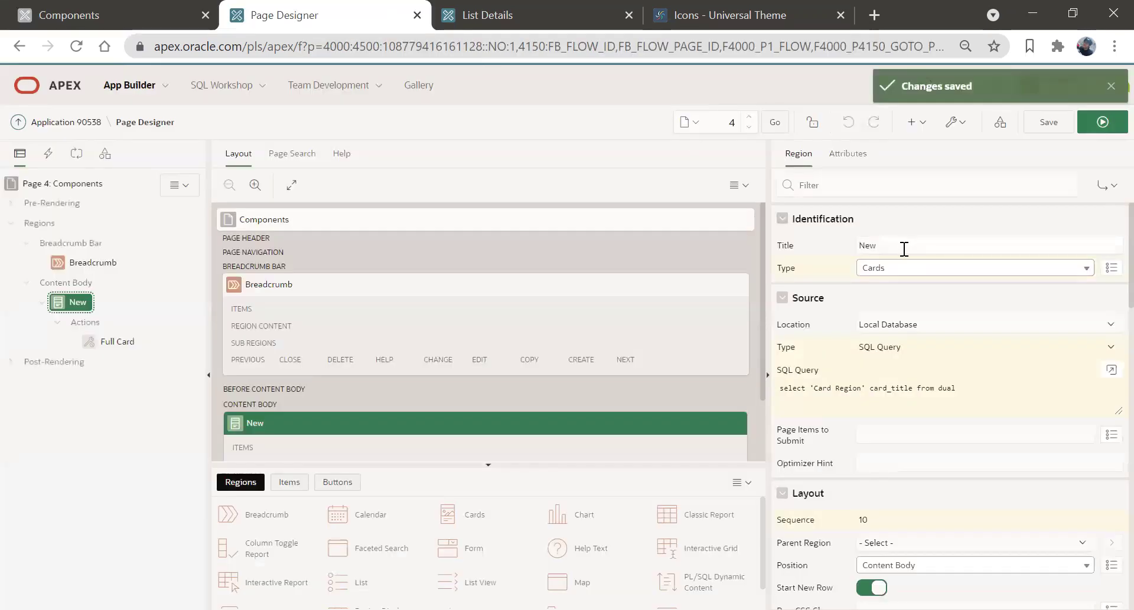
{"action": "left_click", "coordinate": [813, 242]}
{"action": "type", "text": "Card Region"}
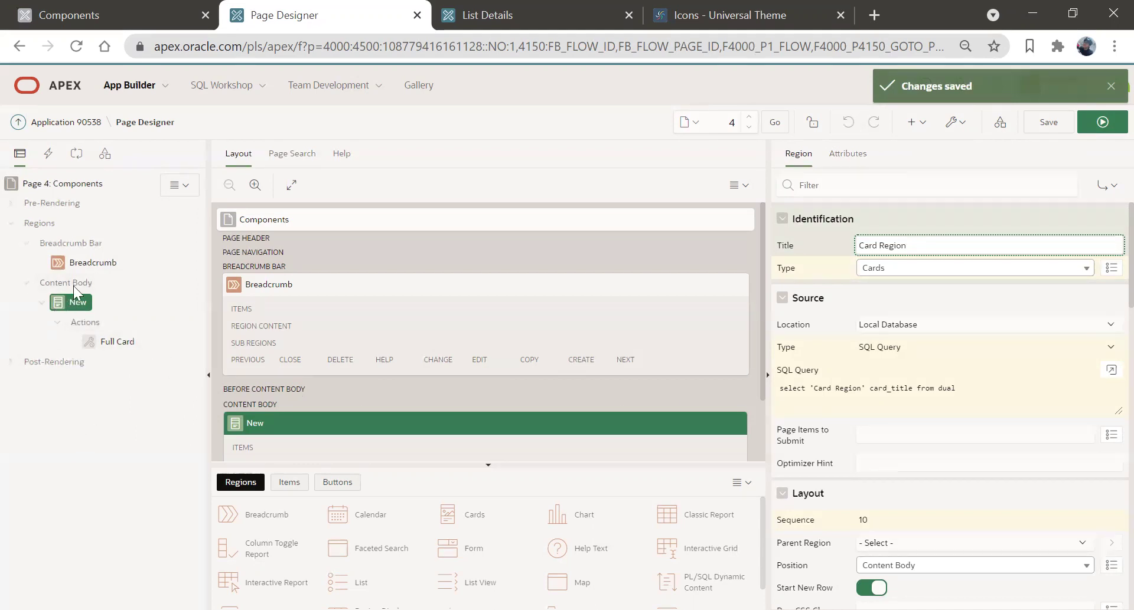
- Create another region after Card Region in the Content Body and copy Card Region's SQL query
{"action": "right_click", "coordinate": [86, 301]}
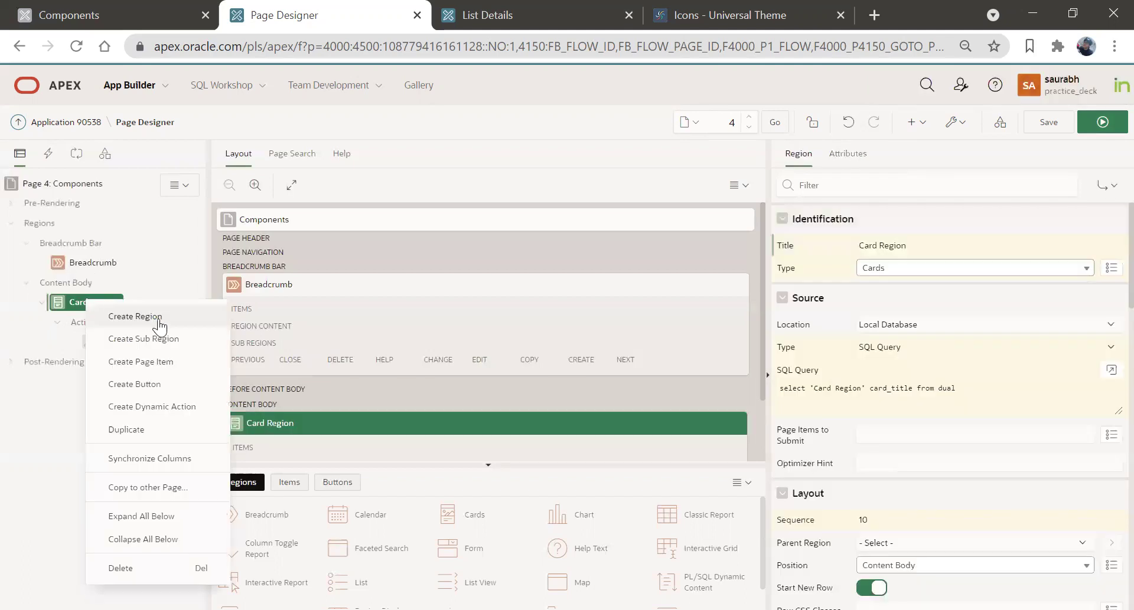
{"action": "left_click", "coordinate": [159, 325]}
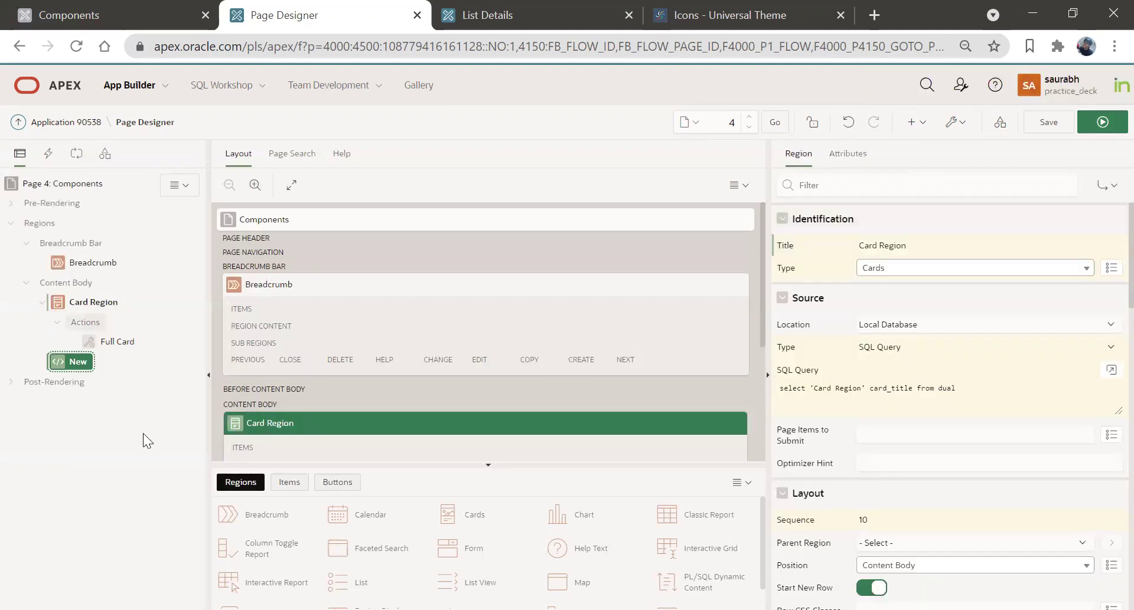
{"action": "left_click", "coordinate": [109, 307]}
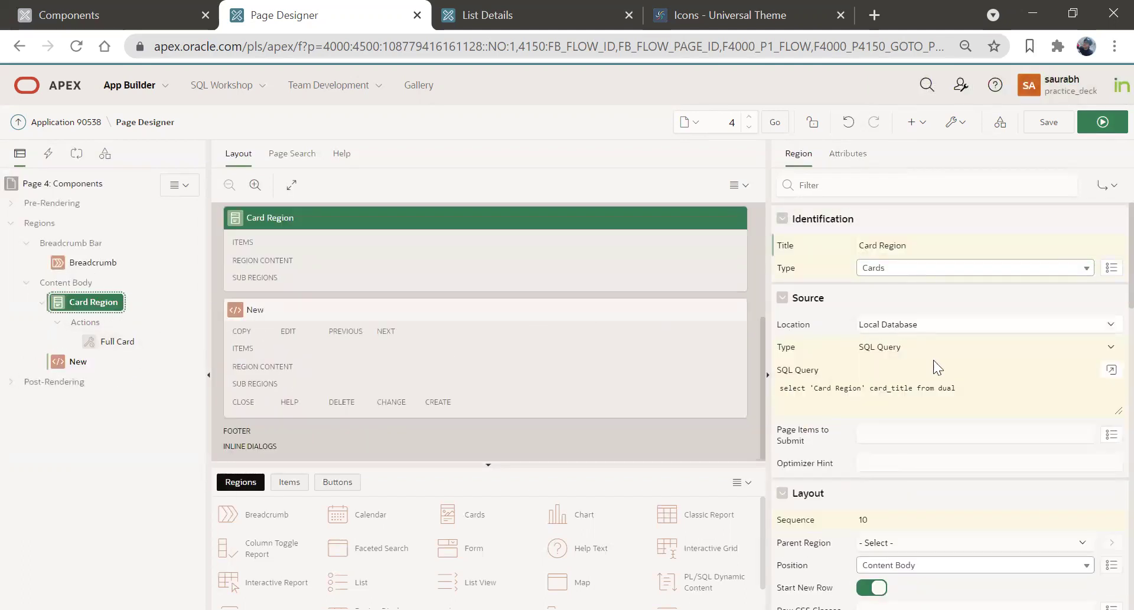
{"action": "triple_click", "coordinate": [980, 395]}
{"action": "key", "text": "ctrl+c"}
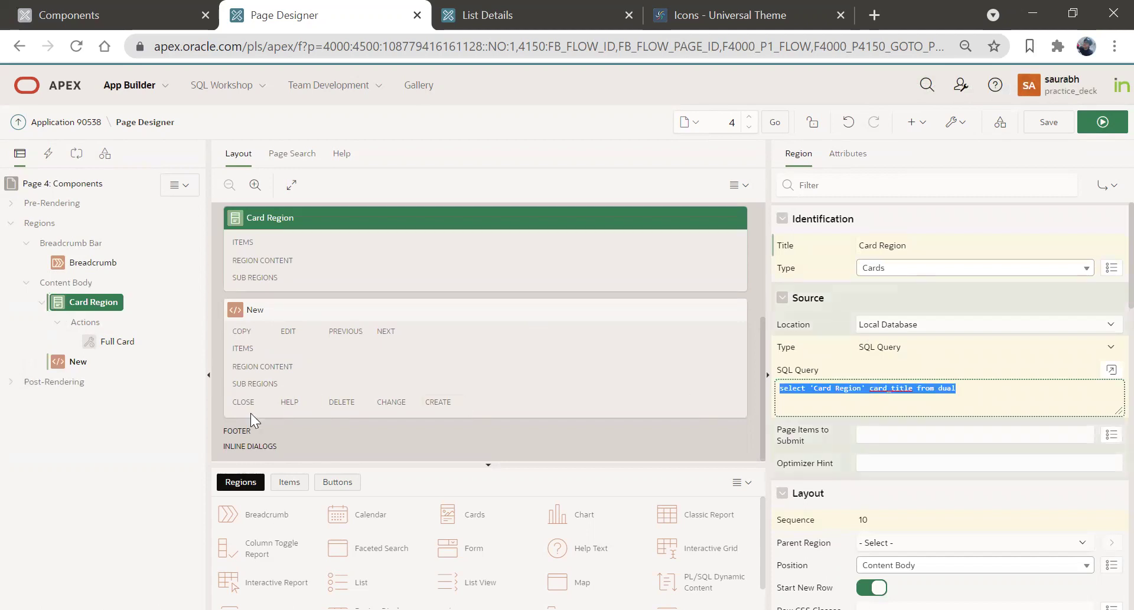
- Title the new region Type of Reports, matching the application's submenu entry, and set its type to Cards
{"action": "left_click", "coordinate": [76, 362]}
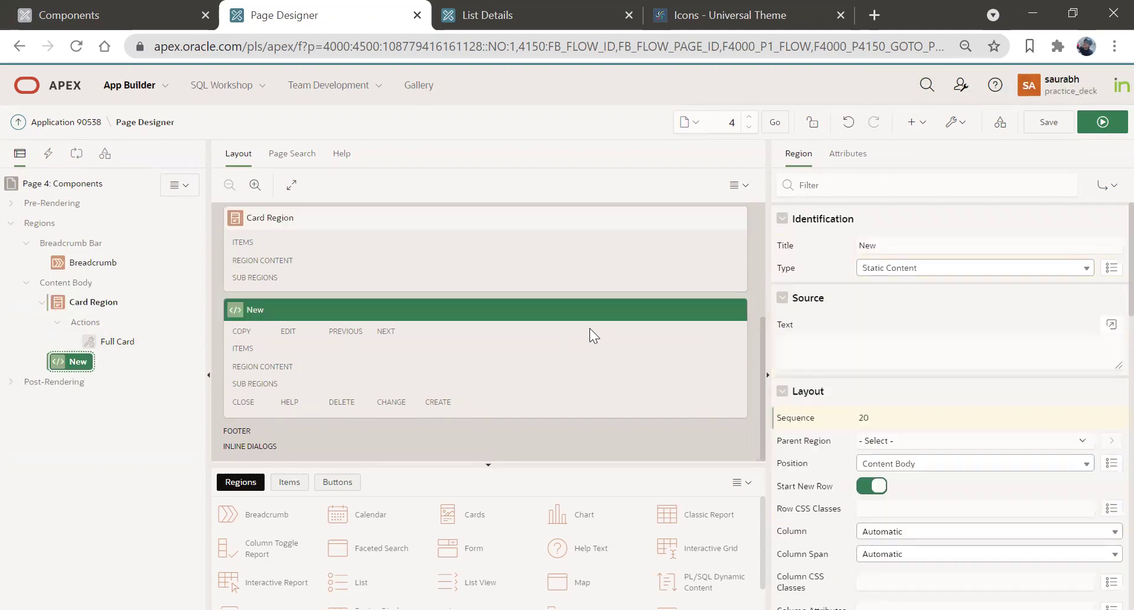
{"action": "left_click", "coordinate": [65, 12]}
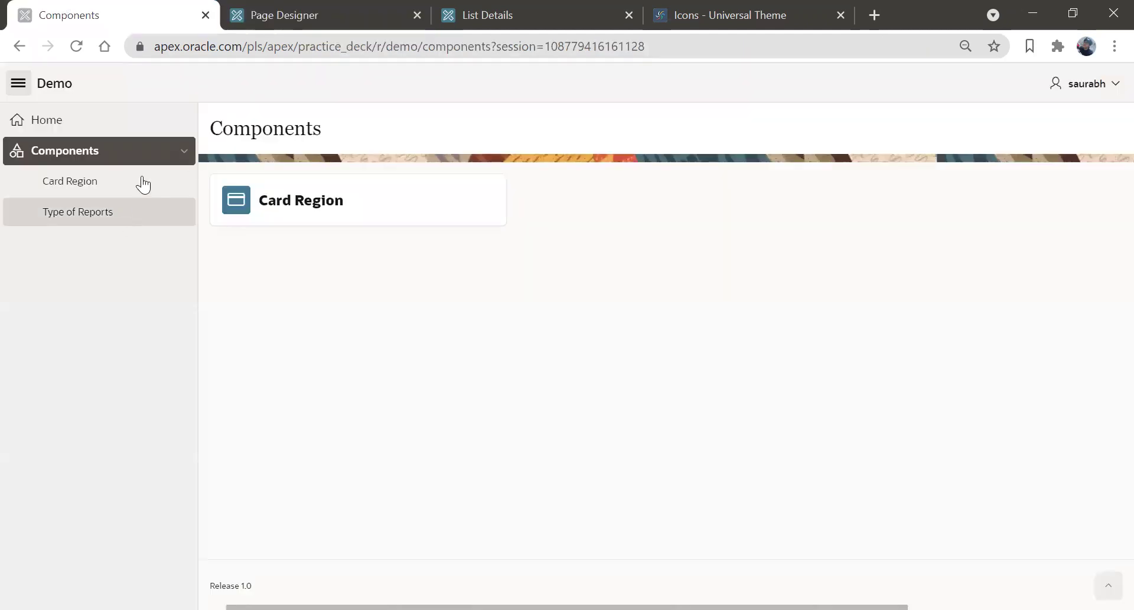
{"action": "left_click", "coordinate": [314, 19]}
{"action": "double_click", "coordinate": [922, 237]}
{"action": "type", "text": "Type of Reports"}
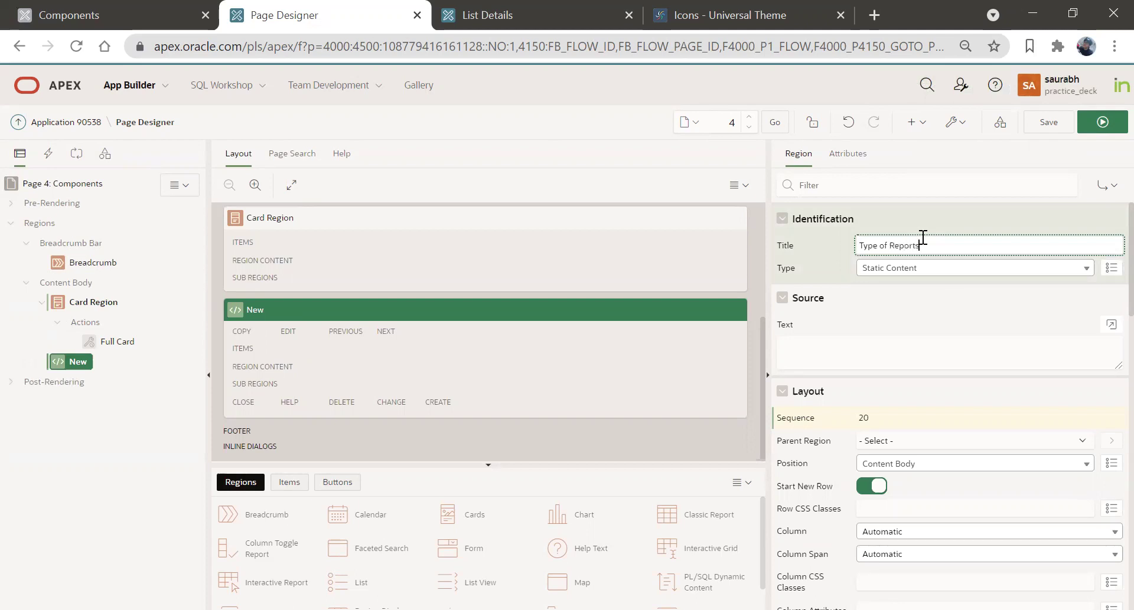
{"action": "left_click", "coordinate": [930, 270]}
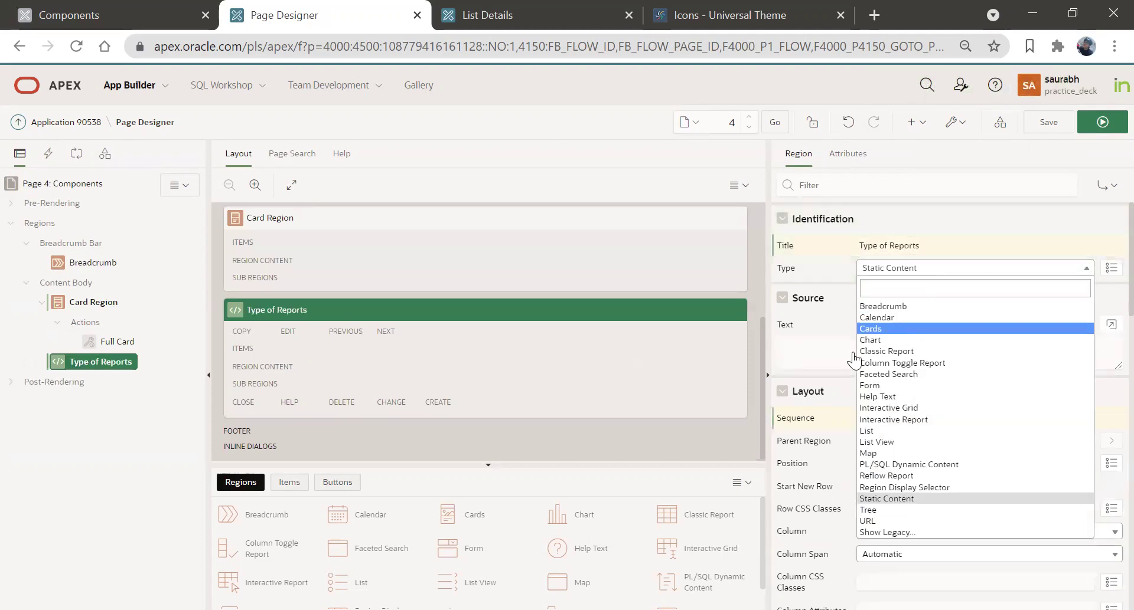
{"action": "left_click", "coordinate": [886, 329]}
- Set the Type of Reports region's source to the SQL query select 'Type of Reports' card_title from dual, and validate it
{"action": "left_click", "coordinate": [919, 347]}
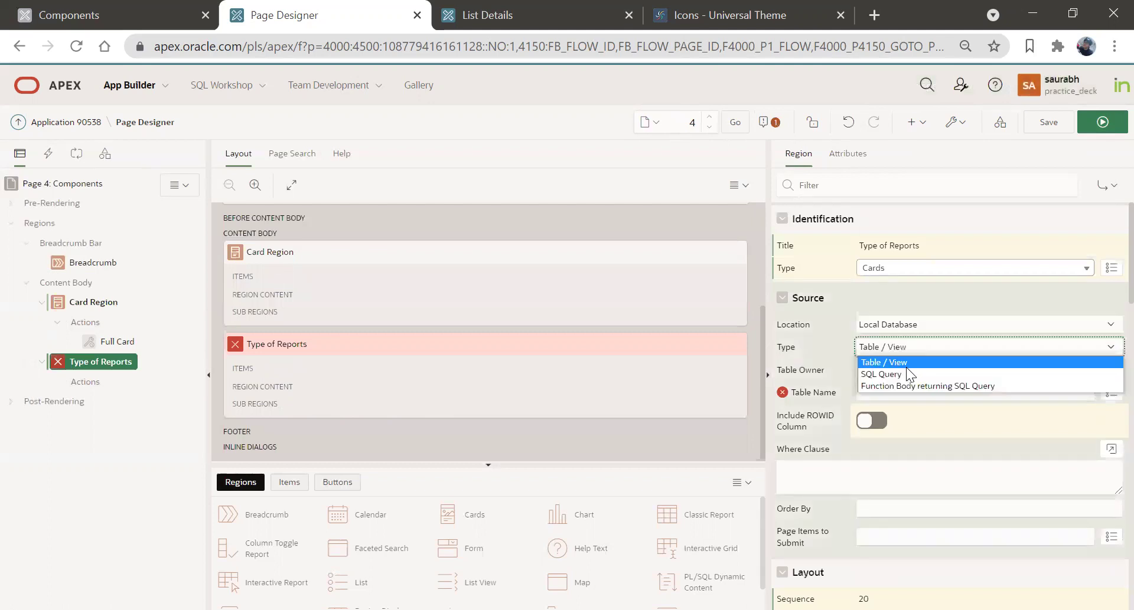
{"action": "left_click", "coordinate": [1098, 374]}
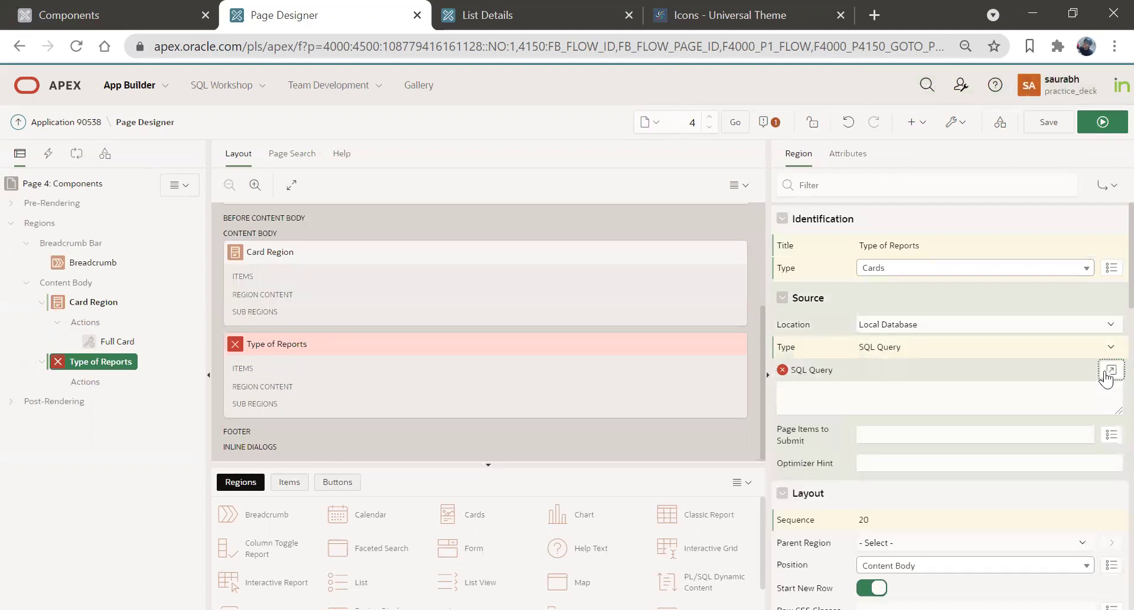
{"action": "left_click", "coordinate": [1107, 371]}
{"action": "key", "text": "ctrl+v"}
{"action": "left_click_drag", "start_coordinate": [392, 224], "coordinate": [336, 224]}
{"action": "type", "text": "Type of Reports"}
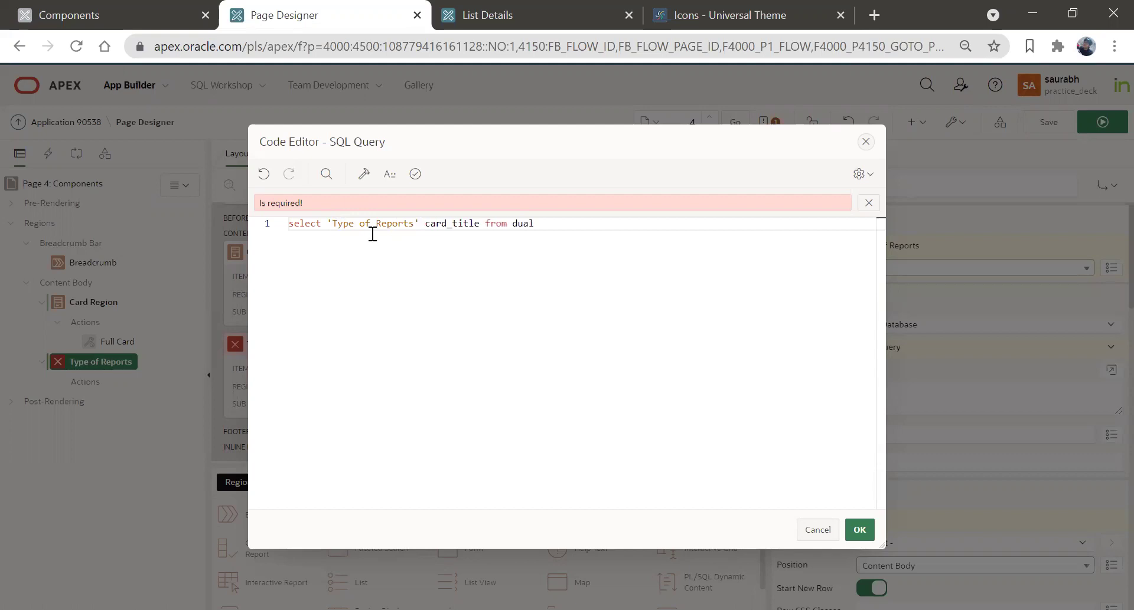
{"action": "left_click", "coordinate": [415, 173]}
{"action": "left_click", "coordinate": [859, 530]}
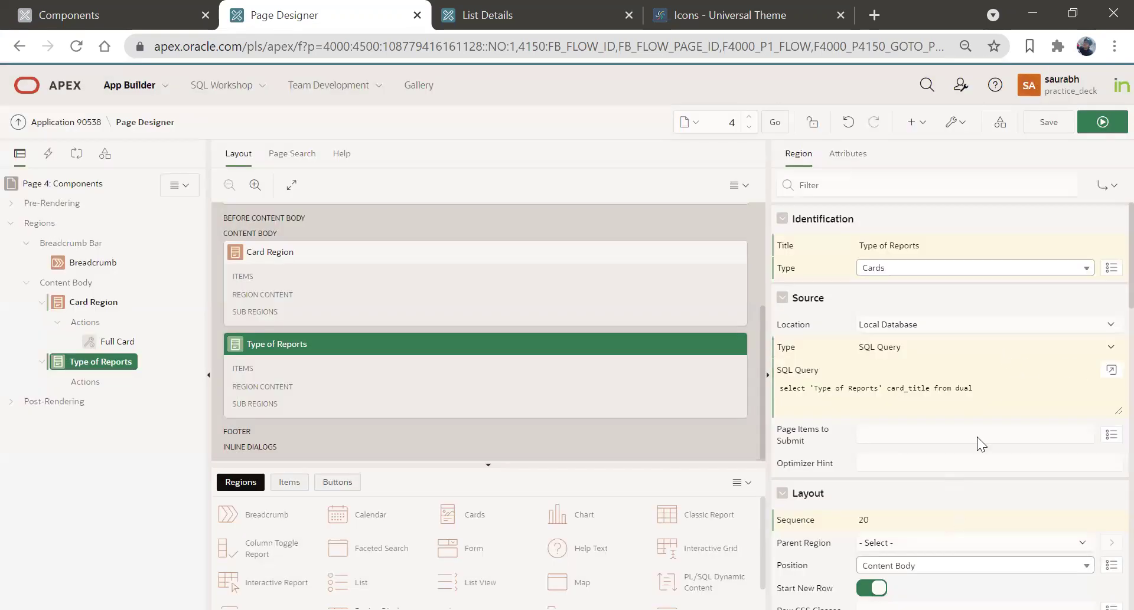
- Set the Title column of the Type of Reports cards region to CARD_TITLE
{"action": "left_click", "coordinate": [836, 158]}
{"action": "scroll", "coordinate": [1108, 296], "scroll_direction": "down", "scroll_amount": 3}
{"action": "scroll", "coordinate": [1107, 319], "scroll_direction": "down", "scroll_amount": 1}
{"action": "scroll", "coordinate": [1106, 313], "scroll_direction": "up", "scroll_amount": 1}
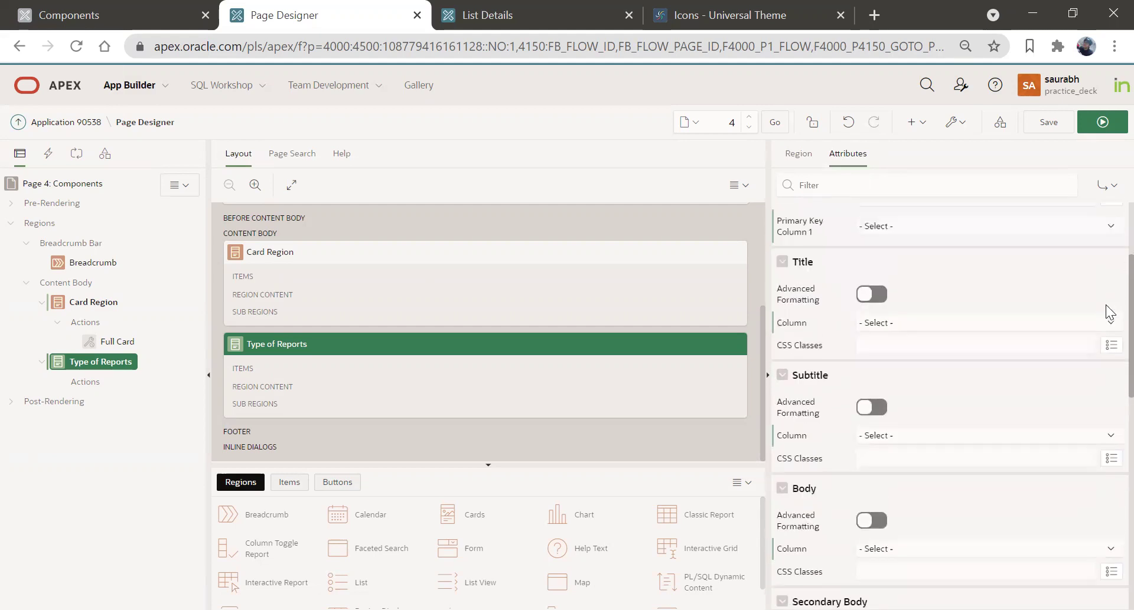
{"action": "left_click", "coordinate": [894, 322]}
{"action": "left_click", "coordinate": [897, 349]}
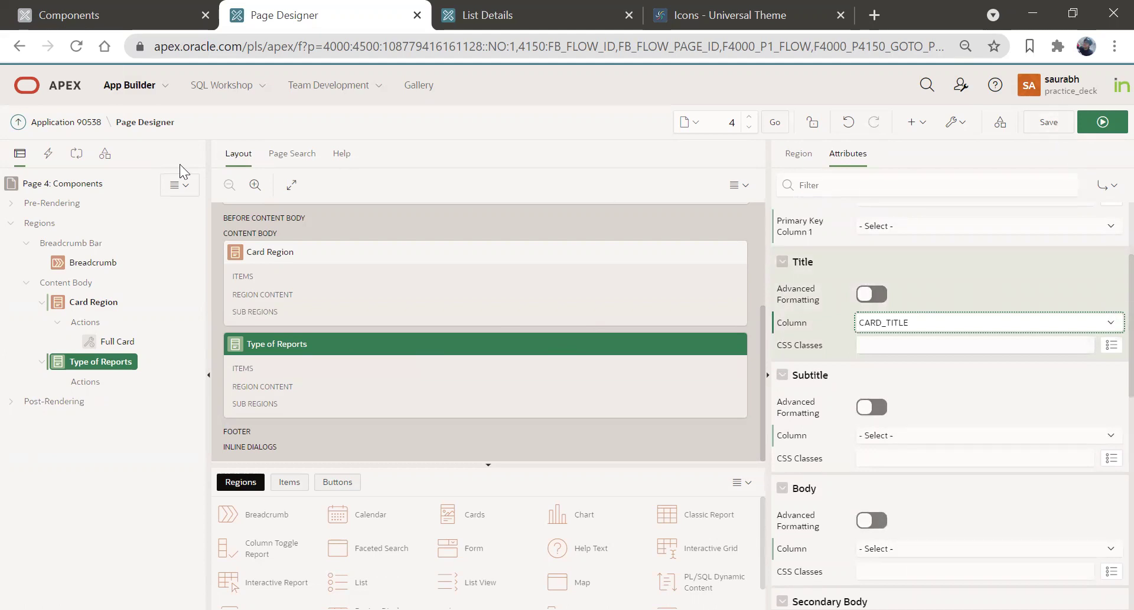
- Add an action of type Full Card to the Type of Reports region
{"action": "right_click", "coordinate": [85, 379]}
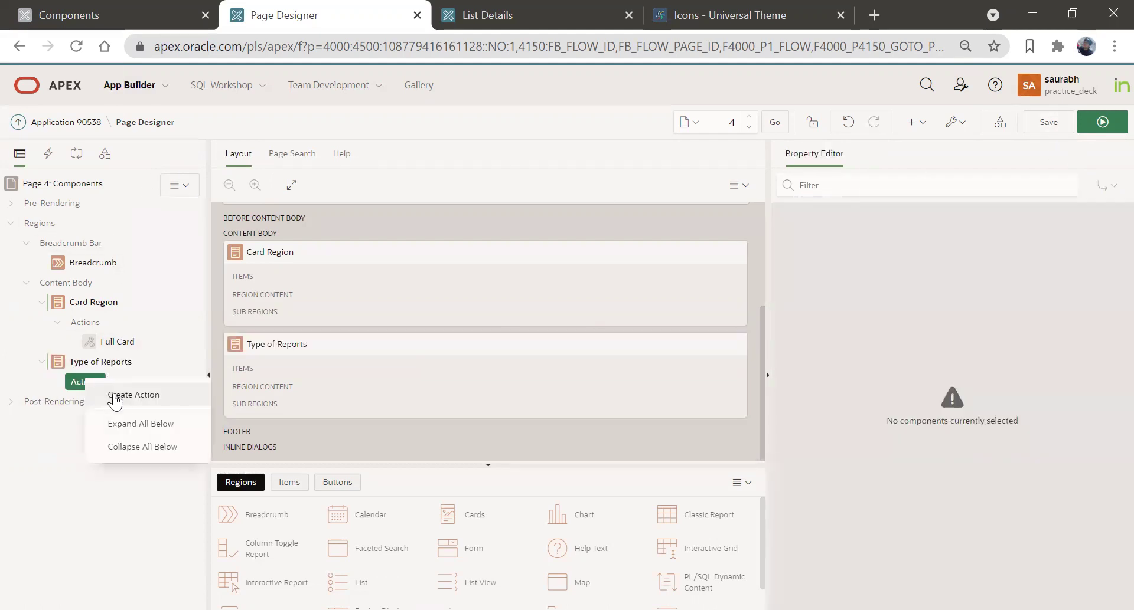
{"action": "left_click", "coordinate": [112, 394]}
{"action": "left_click", "coordinate": [927, 245]}
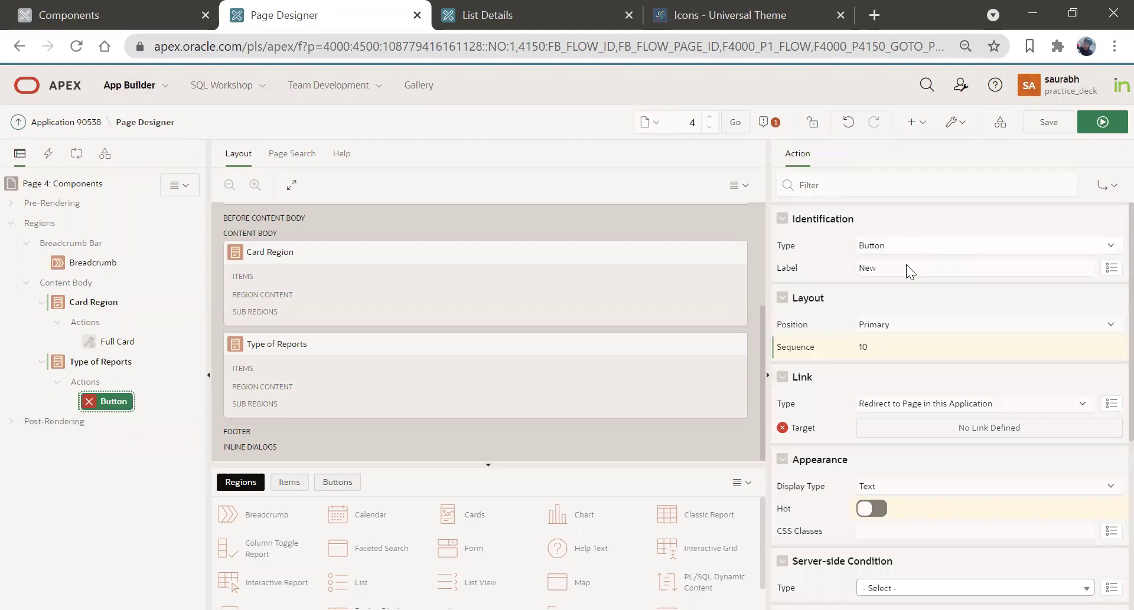
{"action": "left_click", "coordinate": [902, 269]}
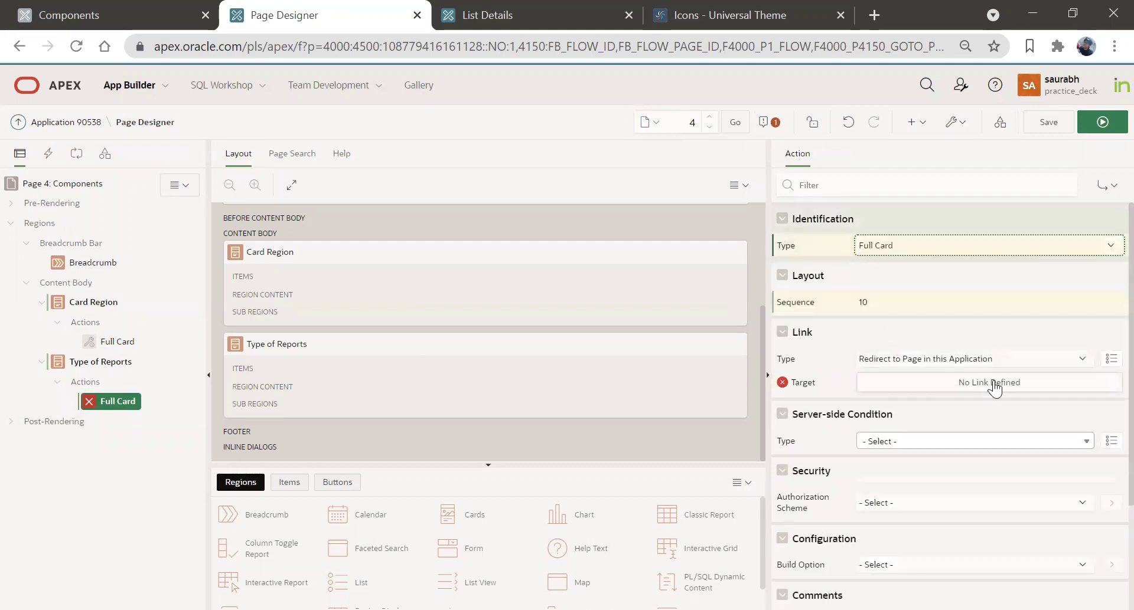
- Check the Type of Reports page in the running application, link the Full Card action to page 3, save, and run the page
{"action": "left_click", "coordinate": [69, 15]}
{"action": "left_click", "coordinate": [109, 228]}
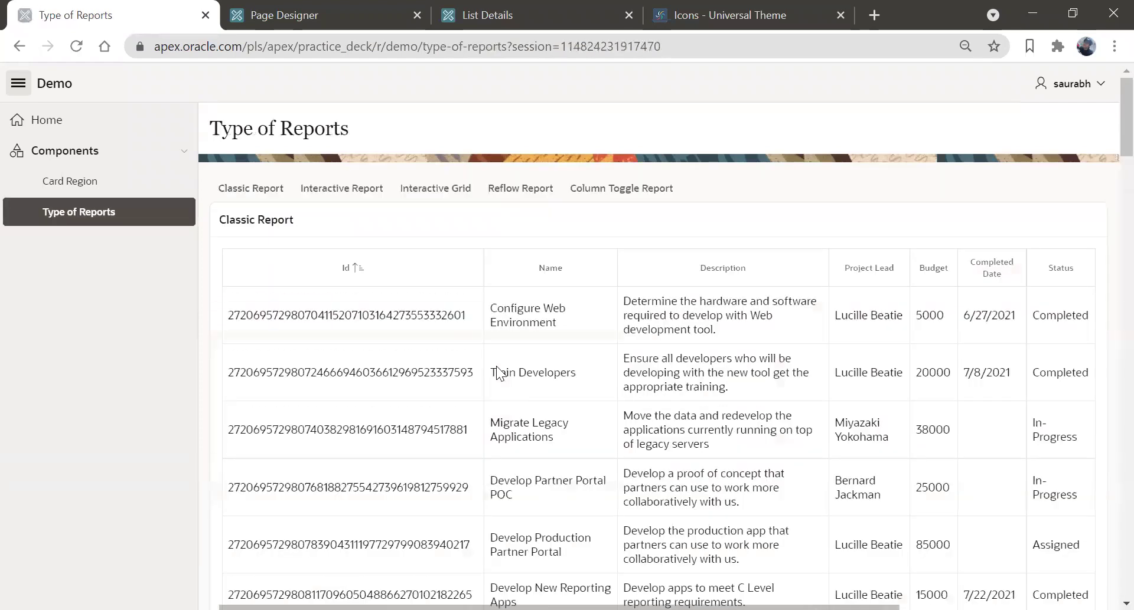
{"action": "left_click", "coordinate": [366, 14]}
{"action": "left_click", "coordinate": [984, 384]}
{"action": "left_click", "coordinate": [502, 267]}
{"action": "type", "text": "3"}
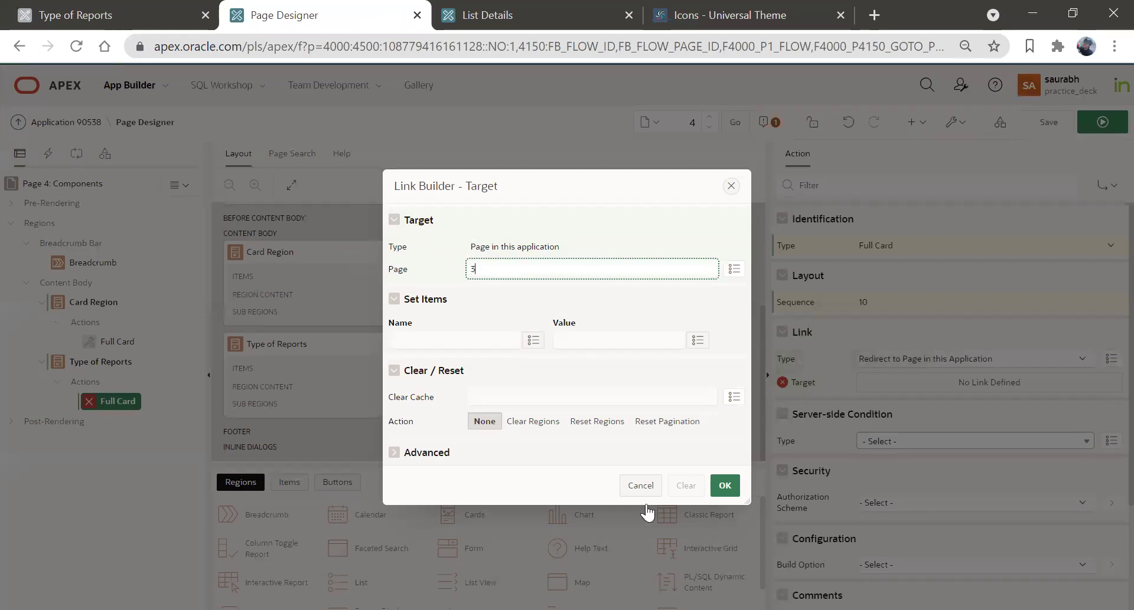
{"action": "left_click", "coordinate": [724, 485]}
{"action": "left_click", "coordinate": [1046, 123]}
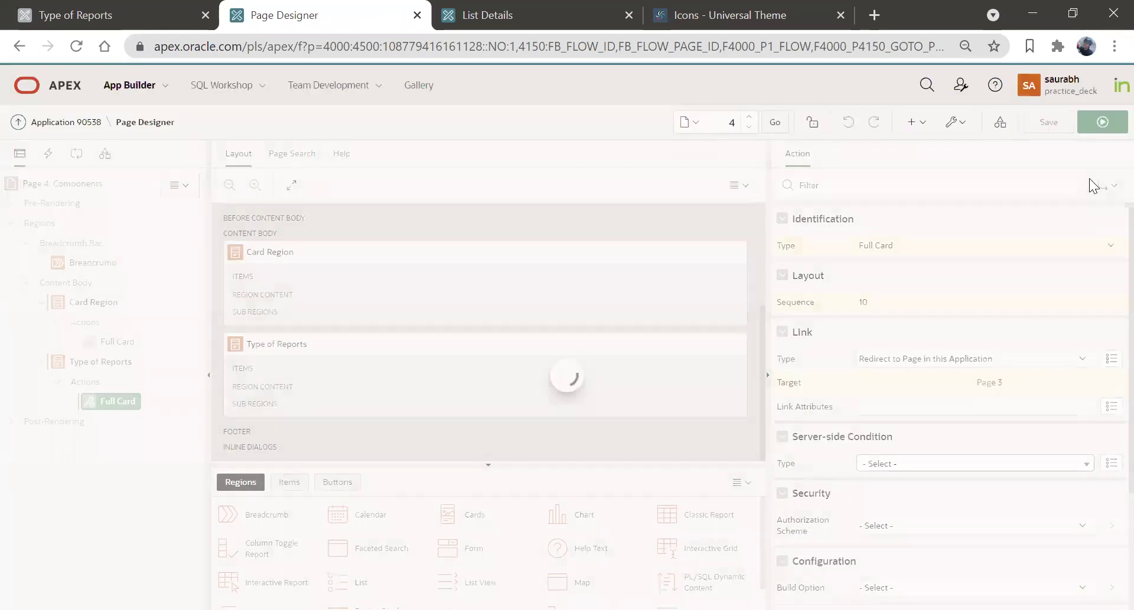
{"action": "left_click", "coordinate": [1094, 127]}
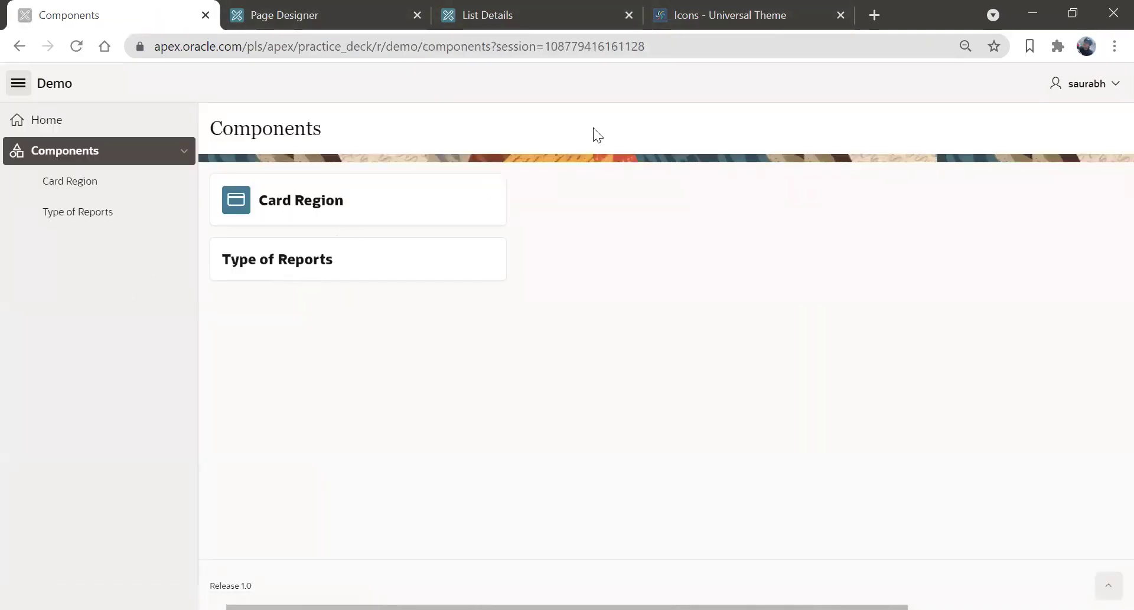
- Return to the Universal Theme icon library, close the open icon details, and try searches for "repor" and "das"
{"action": "left_click", "coordinate": [752, 17]}
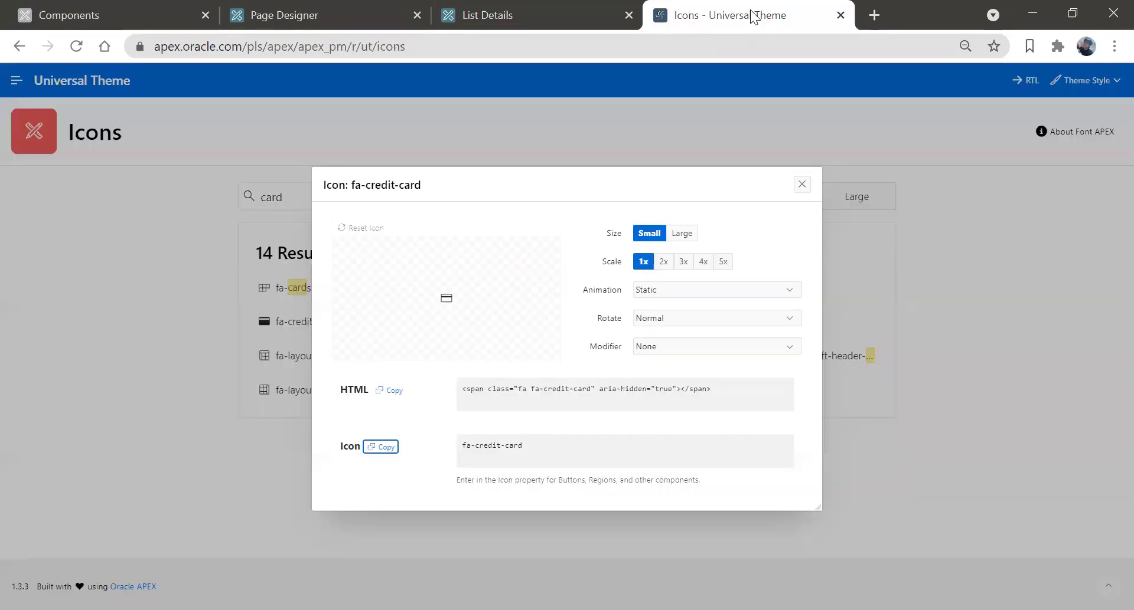
{"action": "left_click", "coordinate": [802, 184]}
{"action": "left_click", "coordinate": [310, 196]}
{"action": "double_click", "coordinate": [310, 196]}
{"action": "type", "text": "repor"}
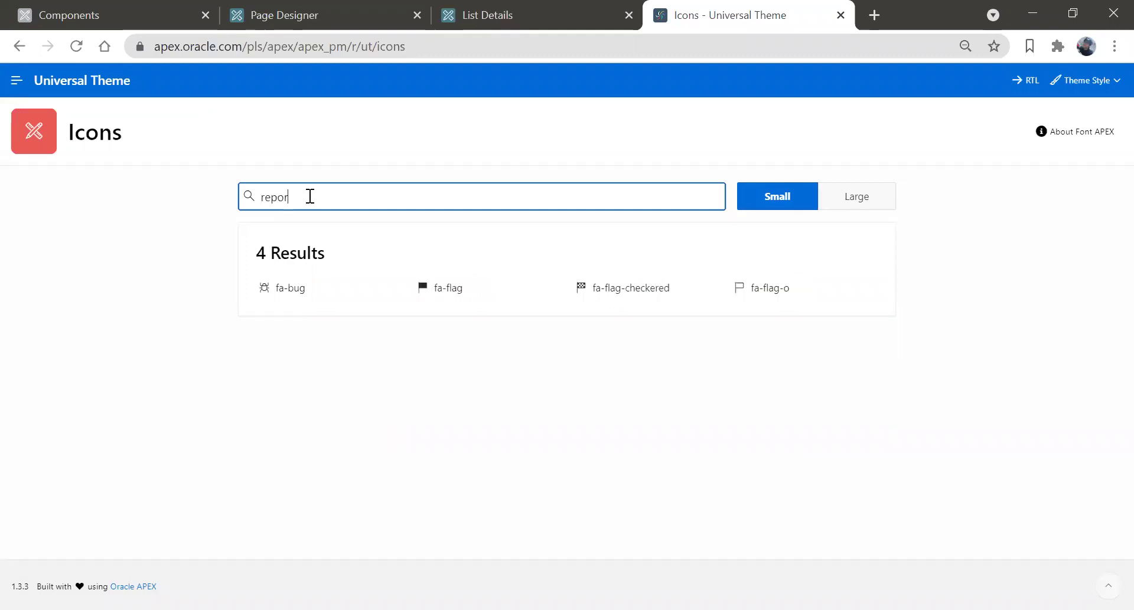
{"action": "key", "text": "BackSpace"}
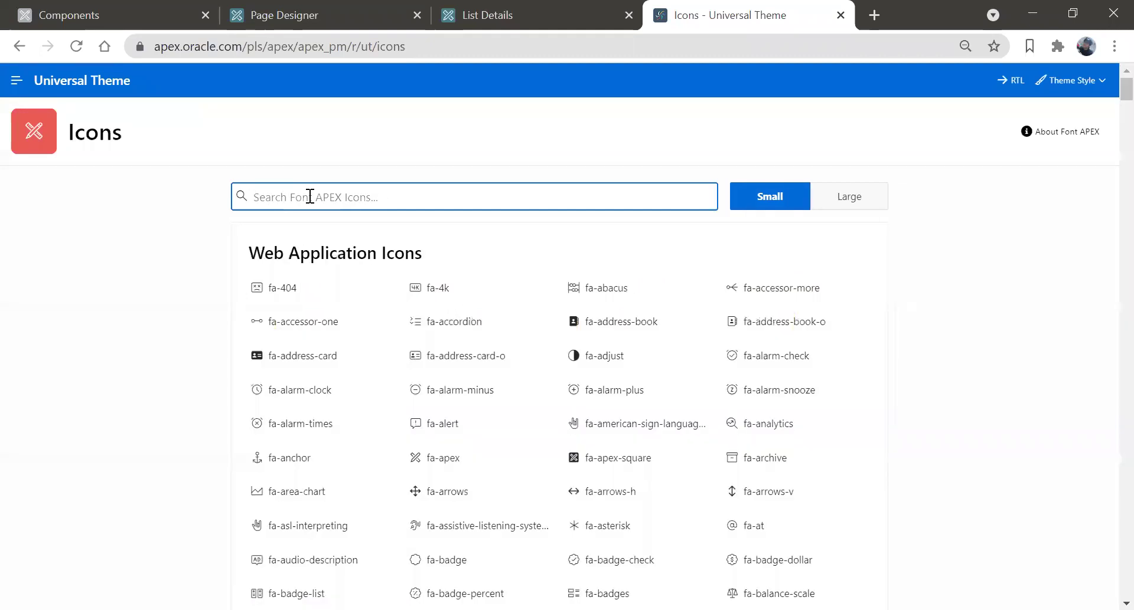
{"action": "type", "text": "das"}
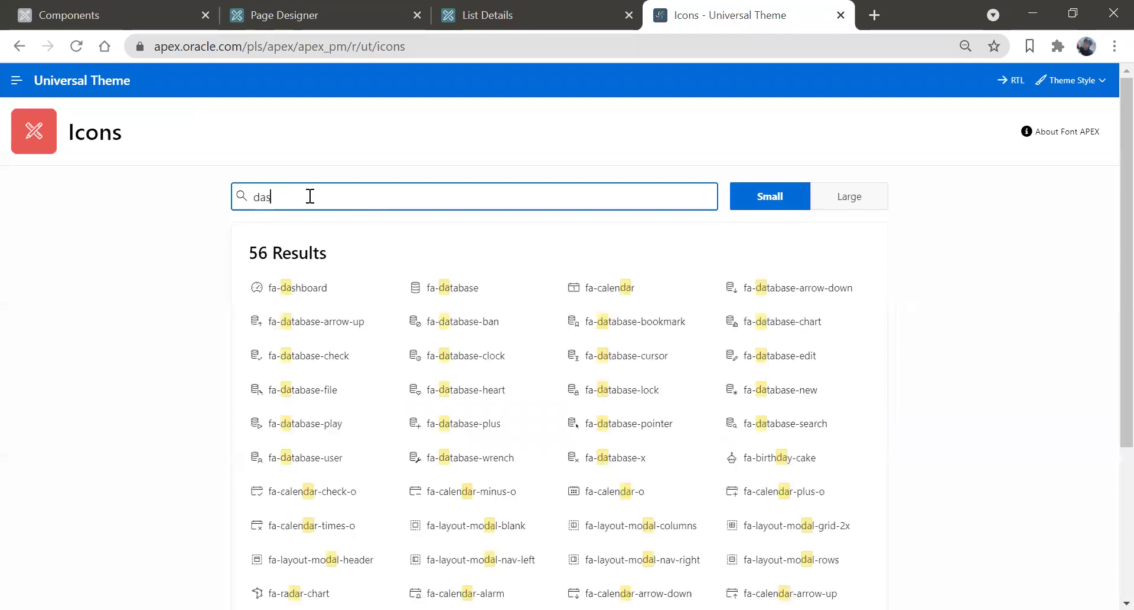
{"action": "key", "text": "BackSpace"}
{"action": "key", "text": "BackSpace"}
{"action": "key", "text": "BackSpace"}
- Search the icon library for "data" and copy the class name of the fa-table icon
{"action": "type", "text": "data"}
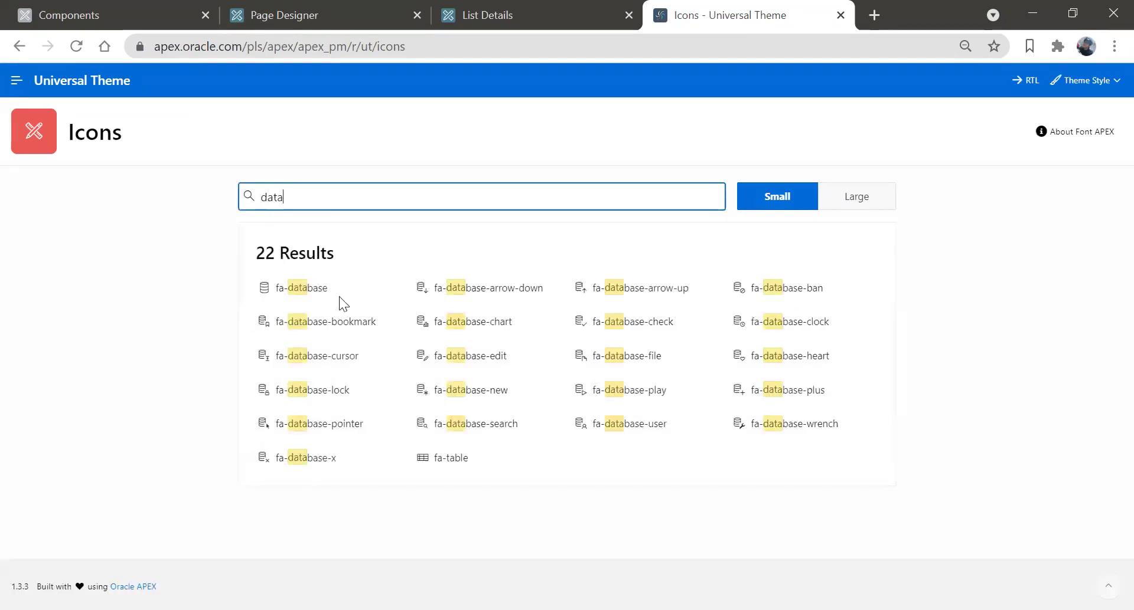
{"action": "left_click", "coordinate": [449, 466]}
{"action": "left_click", "coordinate": [382, 447]}
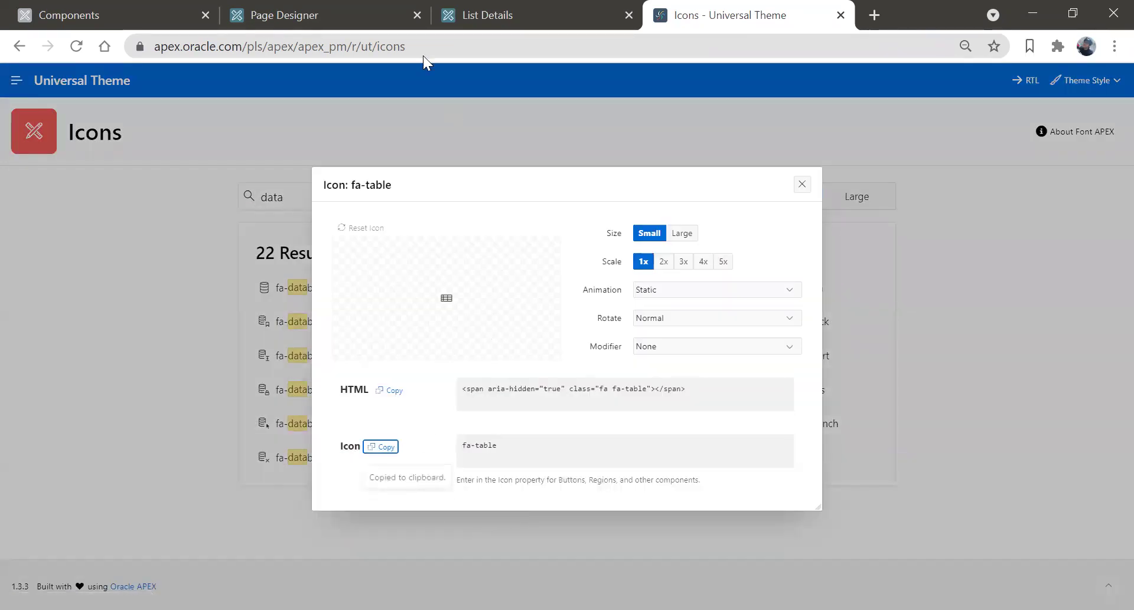
- In Page Designer, give the Type of Reports cards an Icon Class icon with the CSS class fa-table, then save and run the page
{"action": "left_click", "coordinate": [318, 8]}
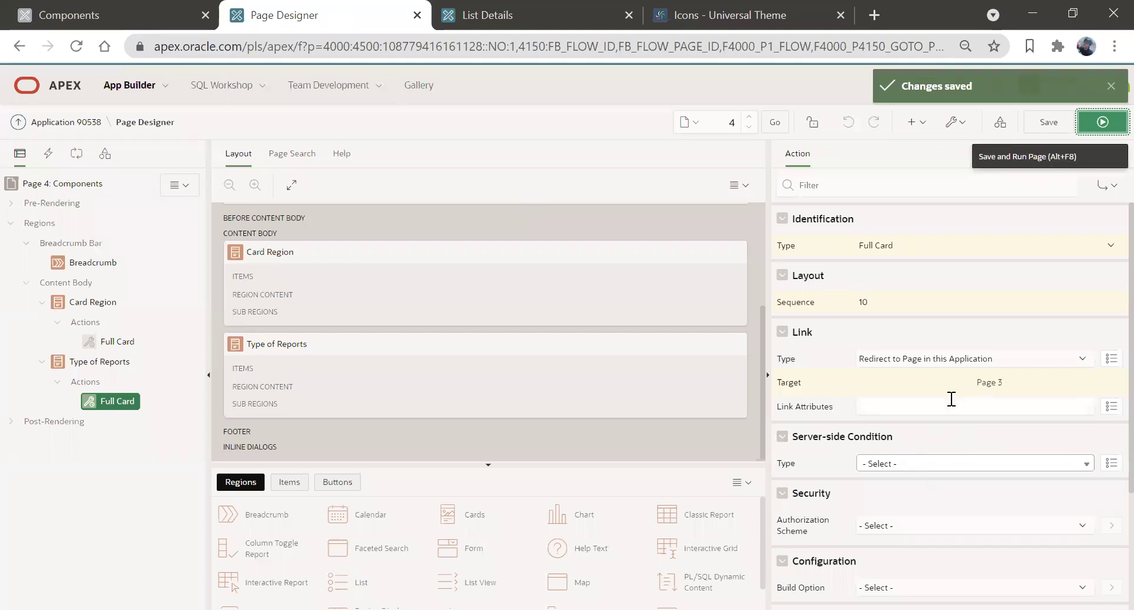
{"action": "left_click", "coordinate": [99, 361]}
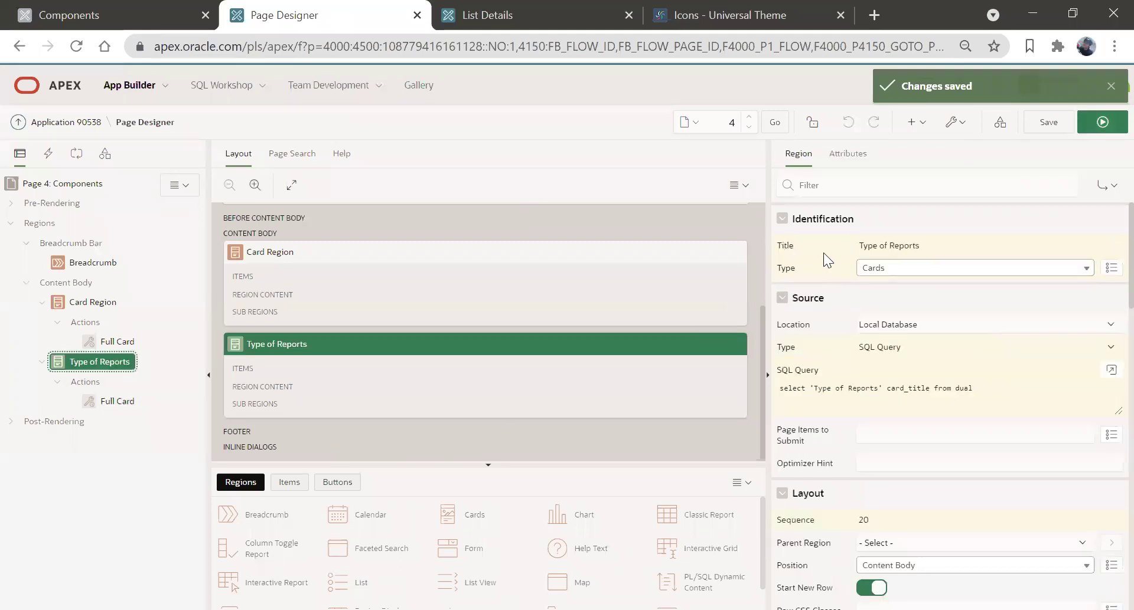
{"action": "left_click", "coordinate": [850, 154]}
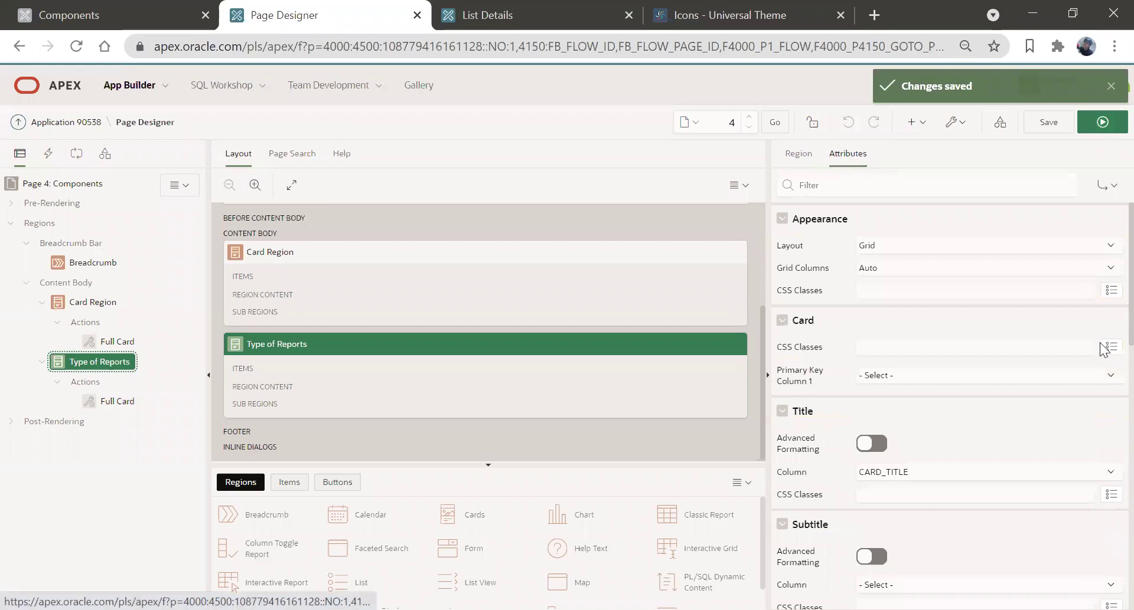
{"action": "scroll", "coordinate": [1102, 348], "scroll_direction": "down", "scroll_amount": 8}
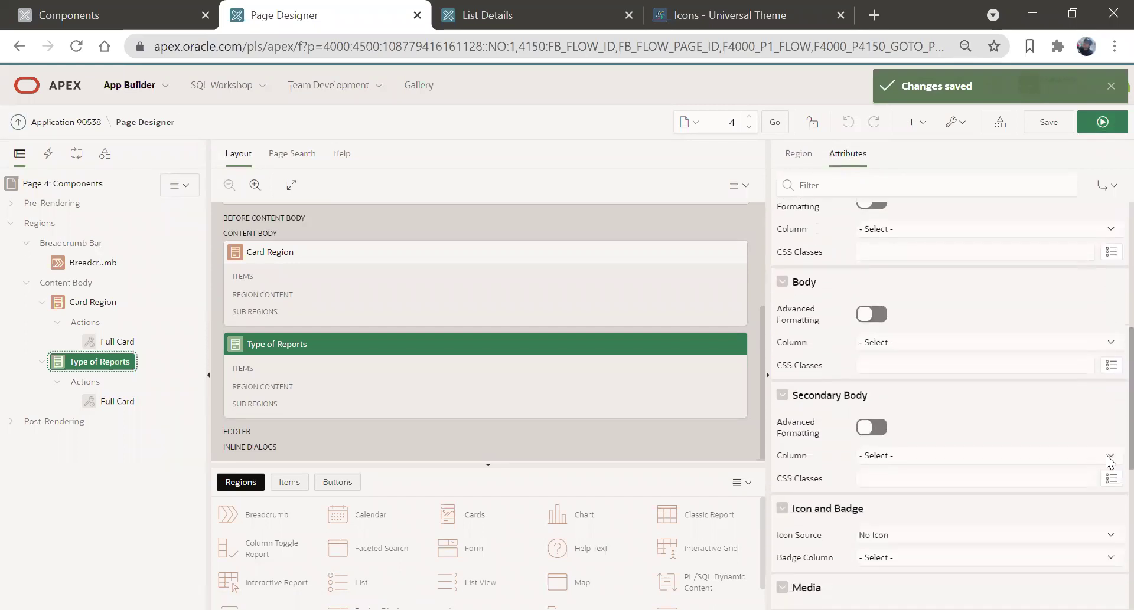
{"action": "left_click", "coordinate": [883, 499]}
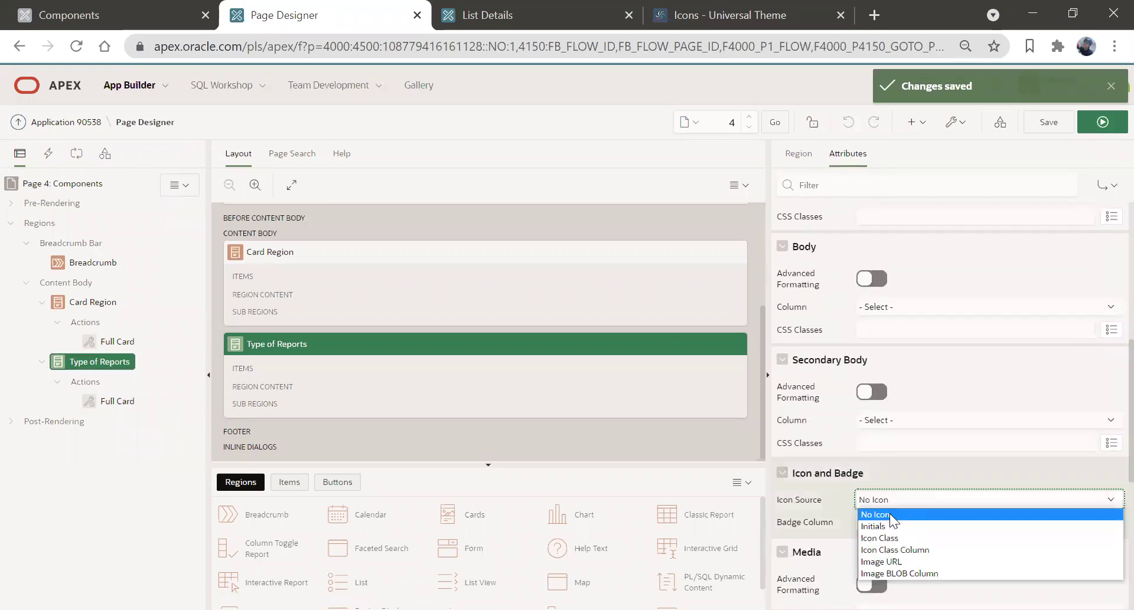
{"action": "left_click", "coordinate": [889, 535]}
{"action": "left_click", "coordinate": [890, 520]}
{"action": "key", "text": "ctrl+v"}
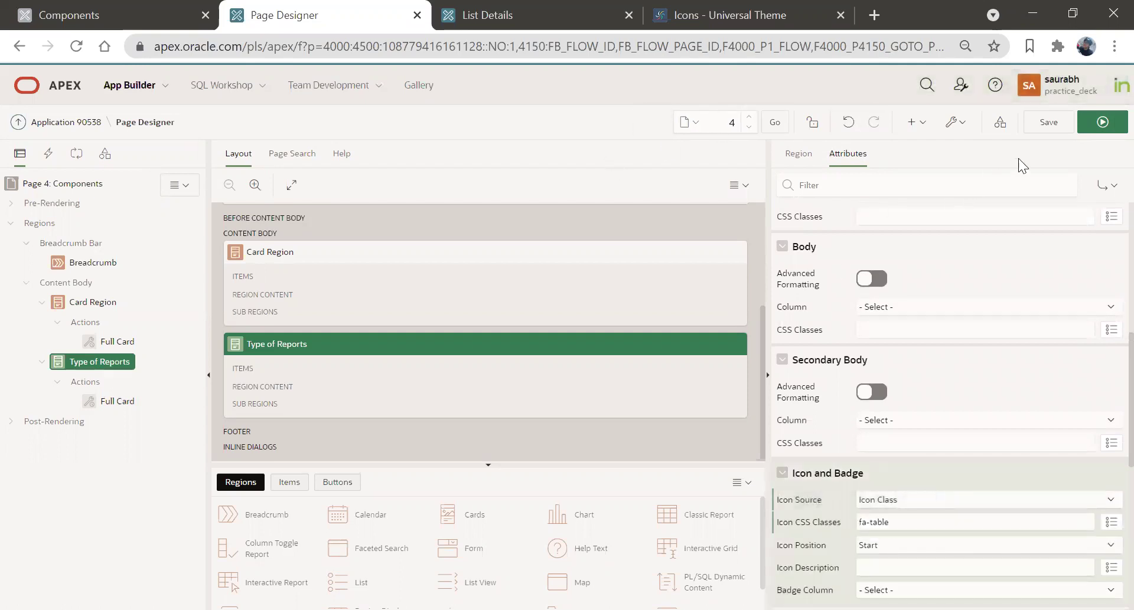
{"action": "left_click", "coordinate": [1098, 123]}
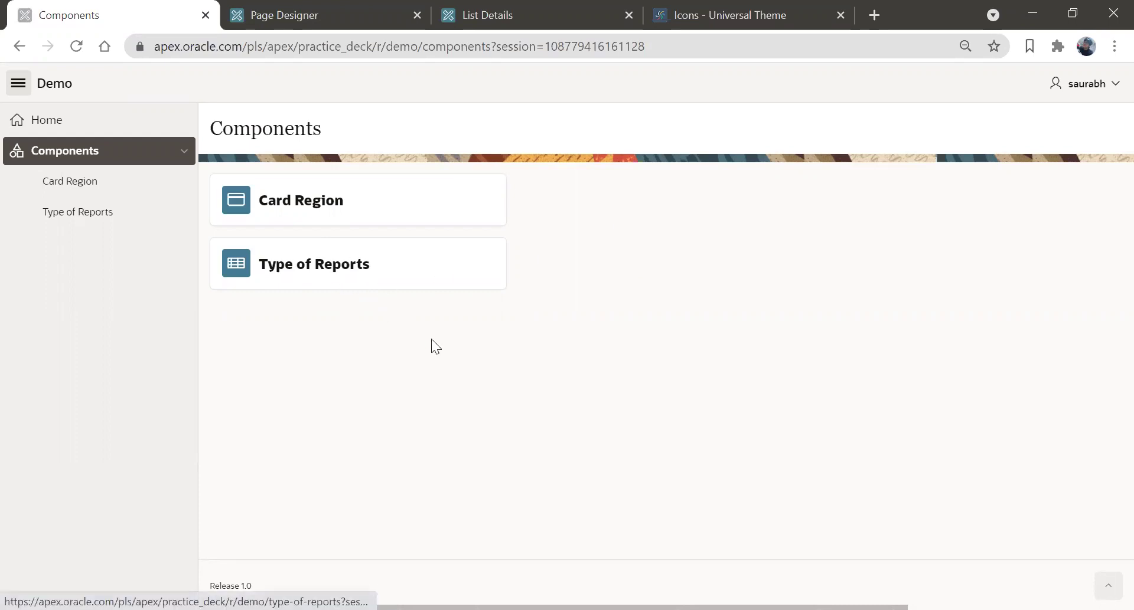
- Turn off Start New Row for the Type of Reports region so it sits beside Card Region, then save and run the page
{"action": "left_click", "coordinate": [362, 16]}
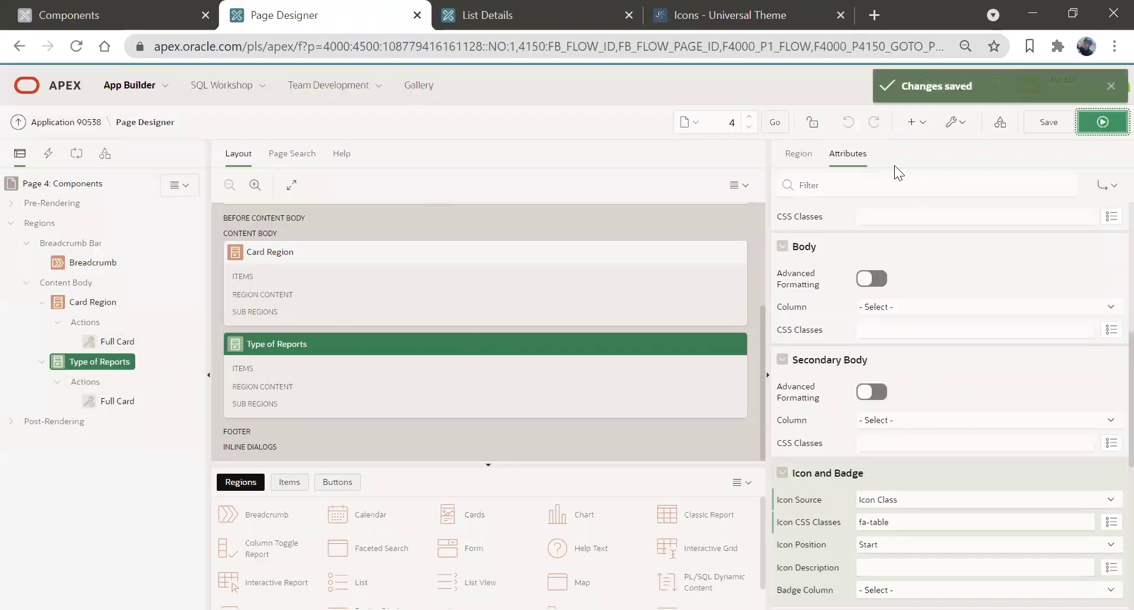
{"action": "left_click", "coordinate": [800, 155]}
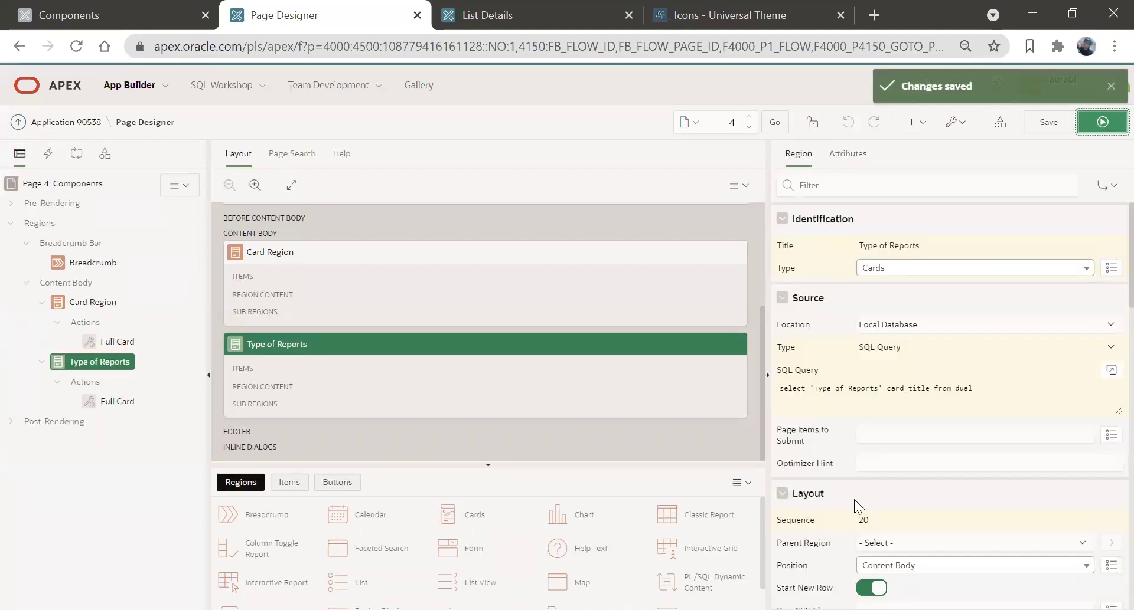
{"action": "left_click", "coordinate": [871, 588]}
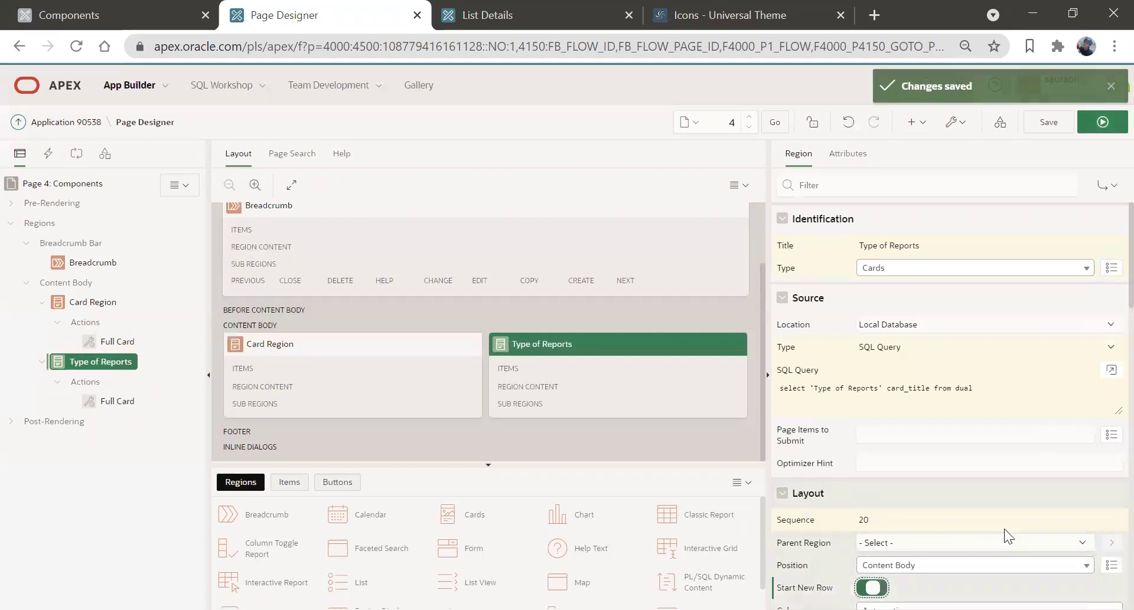
{"action": "left_click", "coordinate": [1048, 120]}
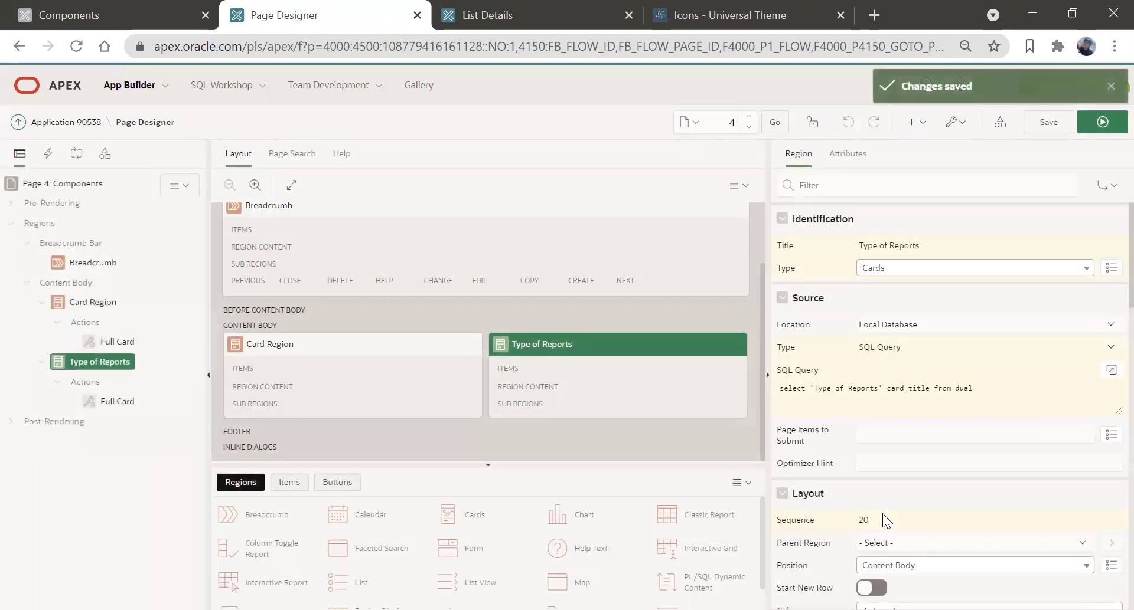
{"action": "key", "text": "ctrl+z"}
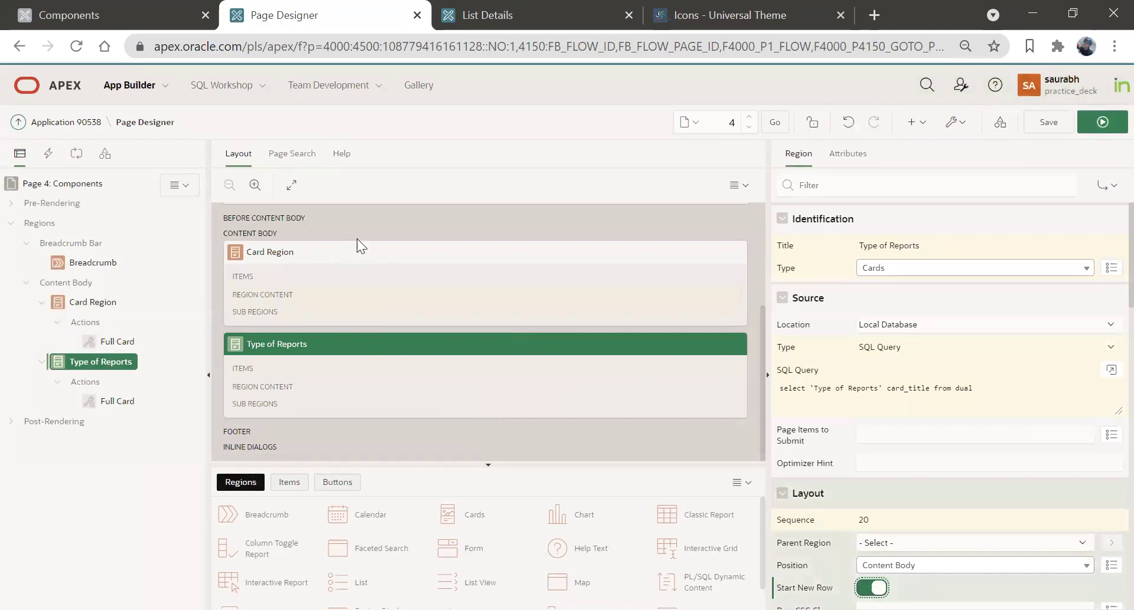
{"action": "key", "text": "ctrl+y"}
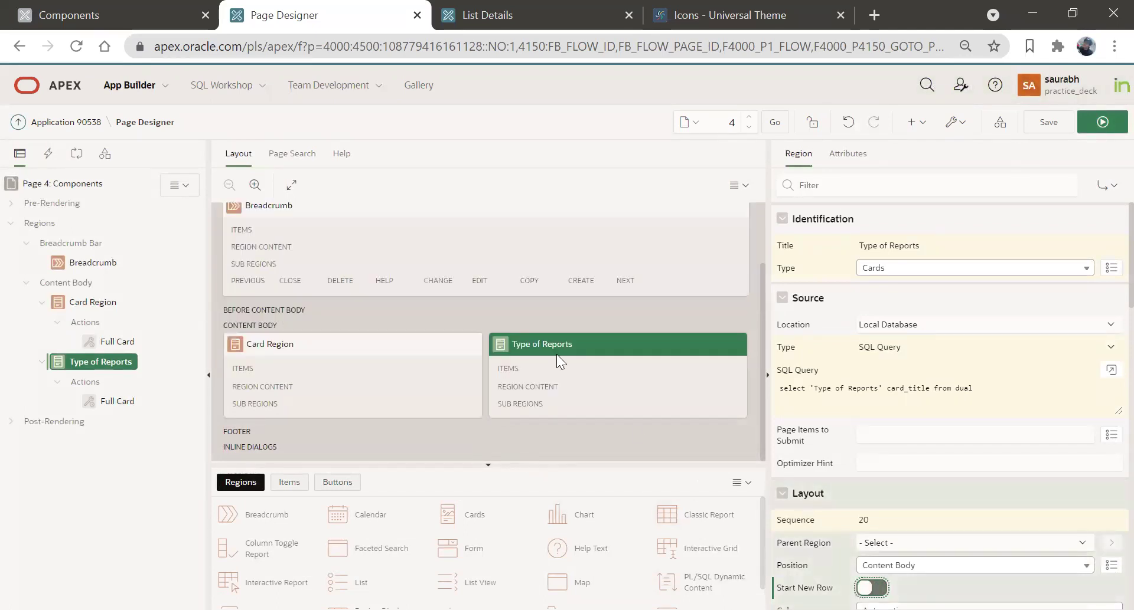
{"action": "left_click", "coordinate": [1037, 122]}
{"action": "left_click", "coordinate": [1100, 122]}
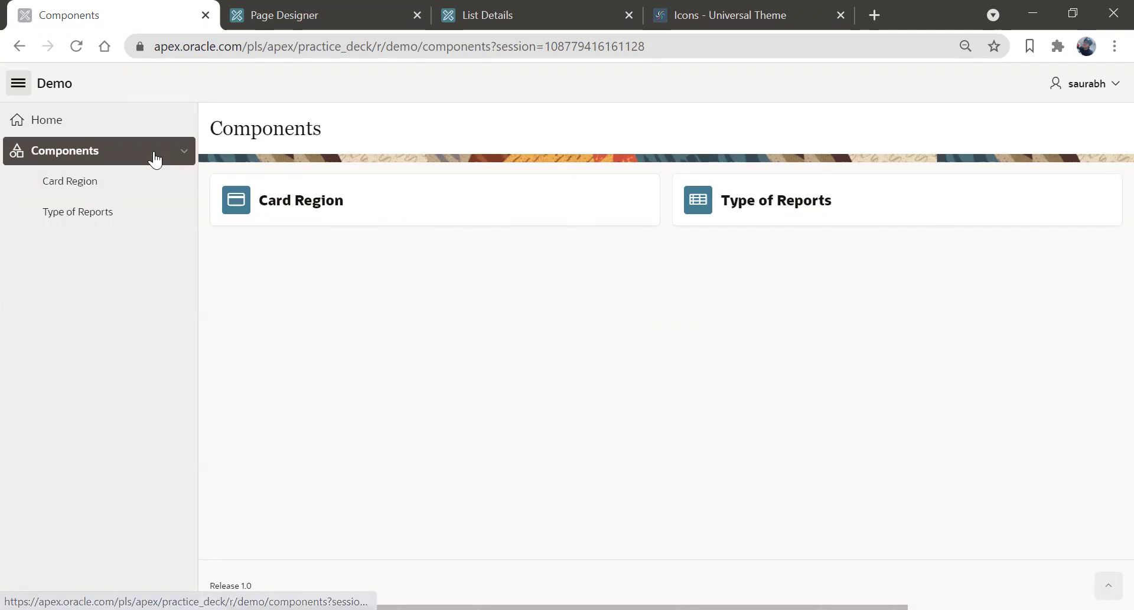
- Test the navigation in the running application from Home to Components and through the Card Region card
{"action": "left_click", "coordinate": [125, 129]}
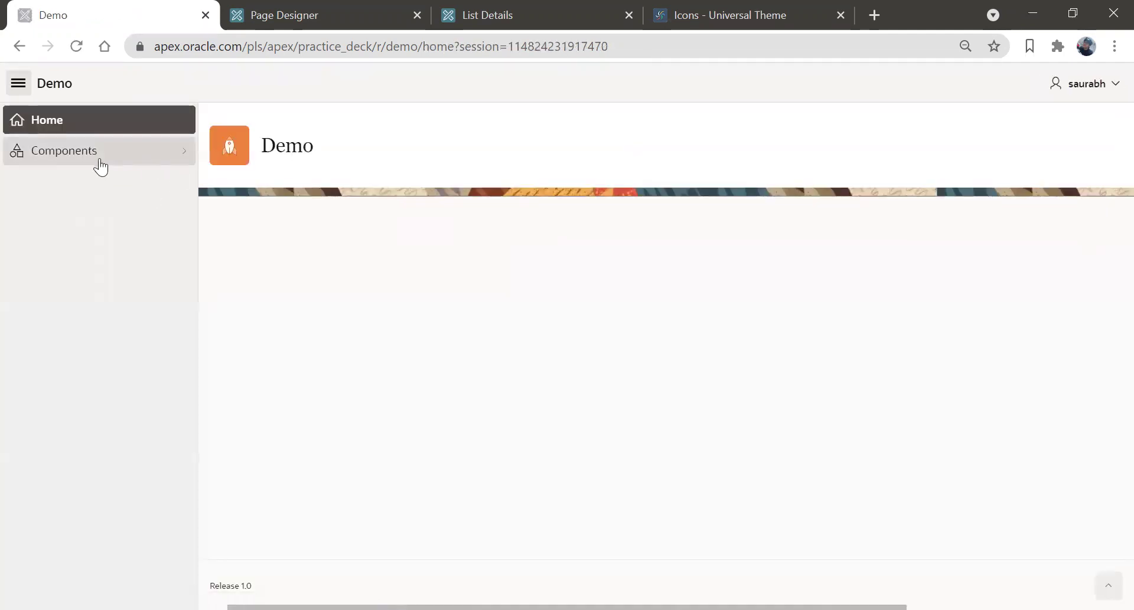
{"action": "left_click", "coordinate": [89, 152]}
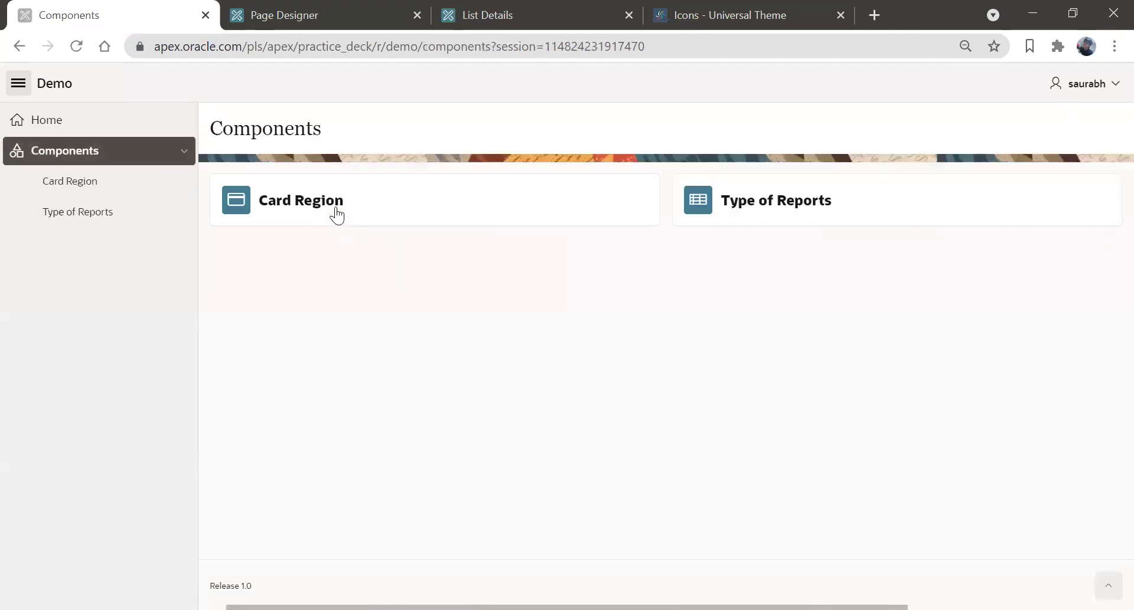
{"action": "left_click", "coordinate": [335, 214]}
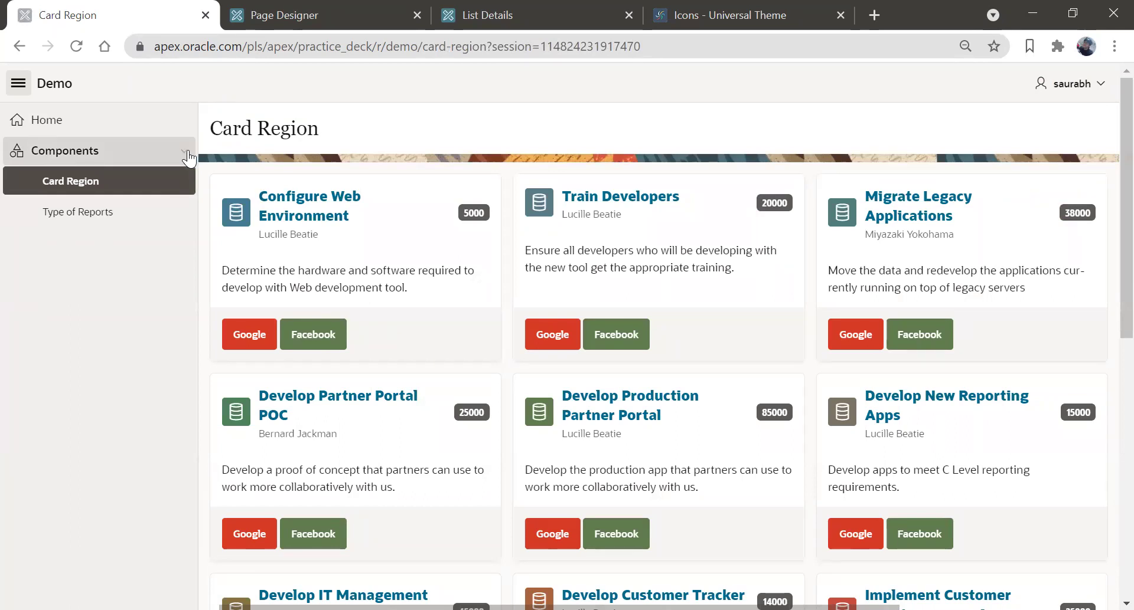
- Return to Home, open Card Region from the Components submenu, and go back to Home with the submenu expanded
{"action": "left_click", "coordinate": [119, 129]}
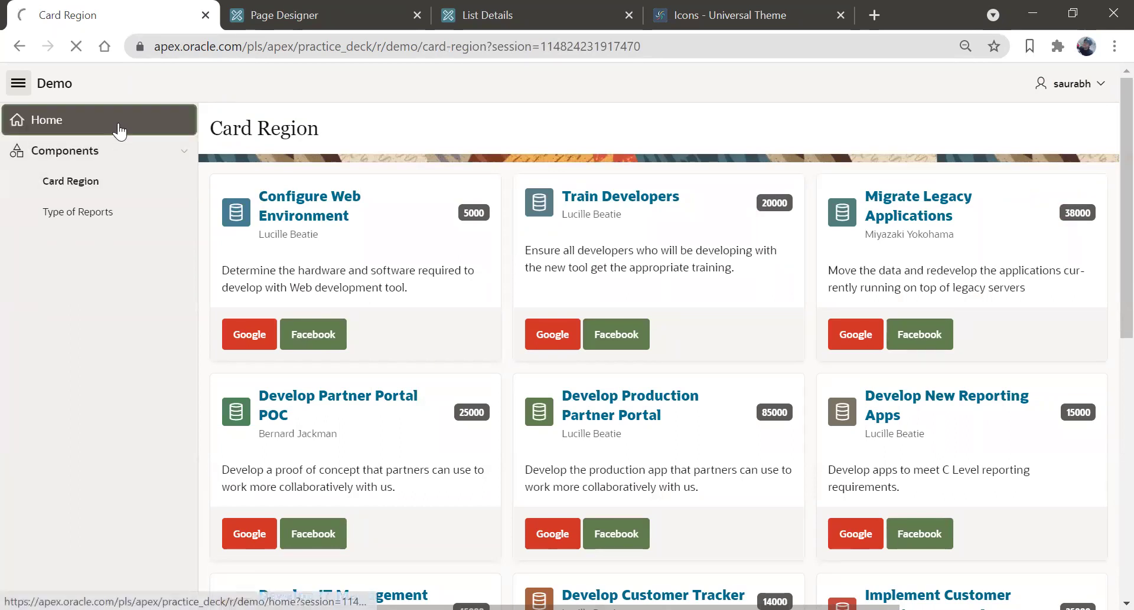
{"action": "left_click", "coordinate": [186, 157]}
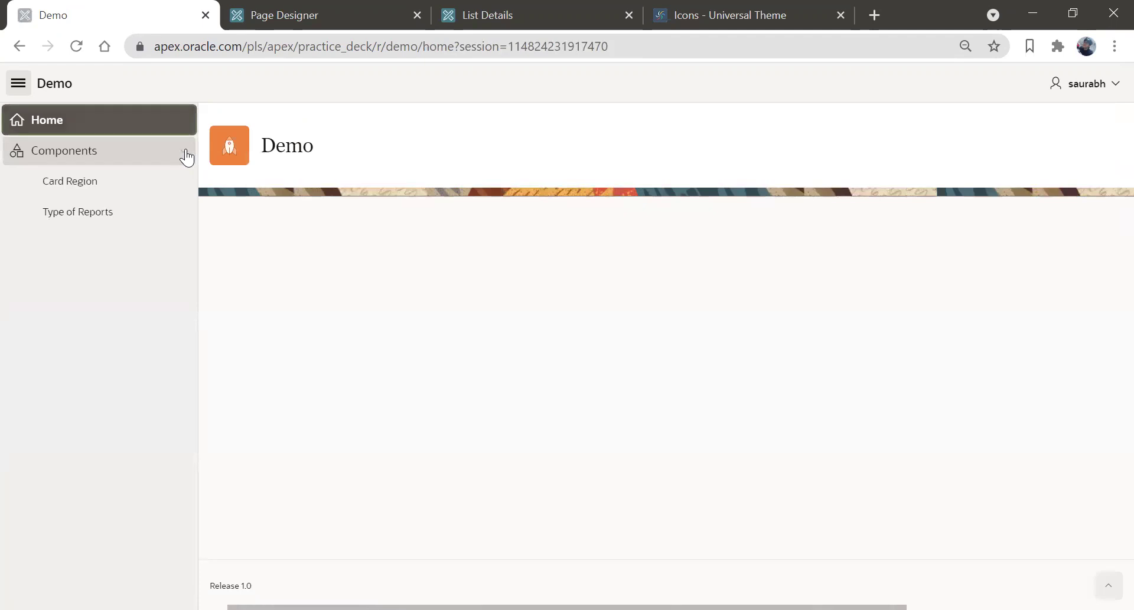
{"action": "left_click", "coordinate": [85, 184]}
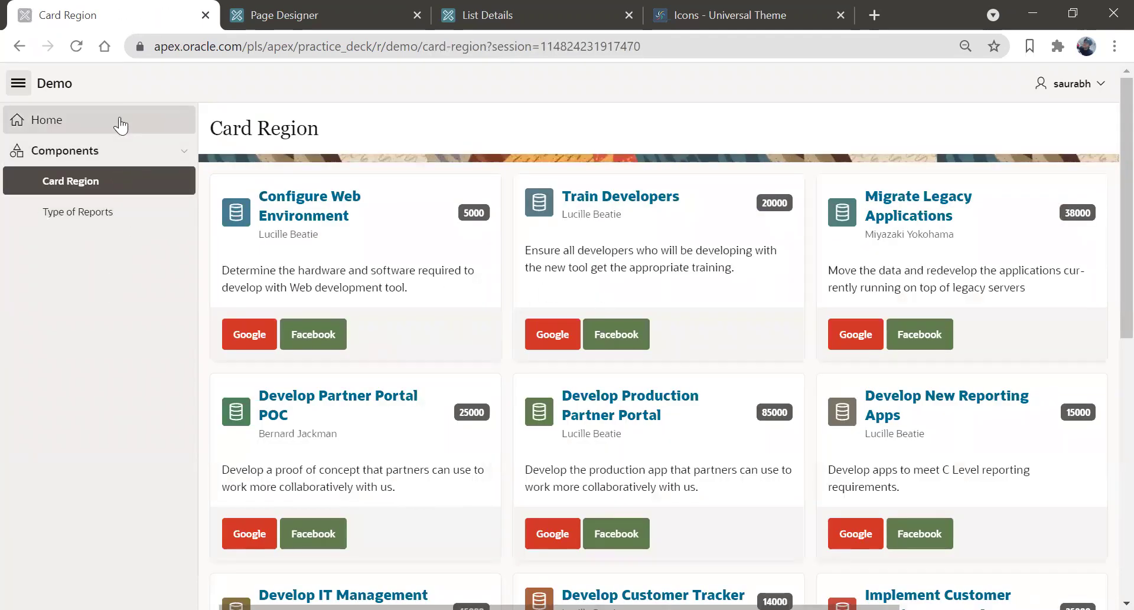
{"action": "left_click", "coordinate": [50, 121]}
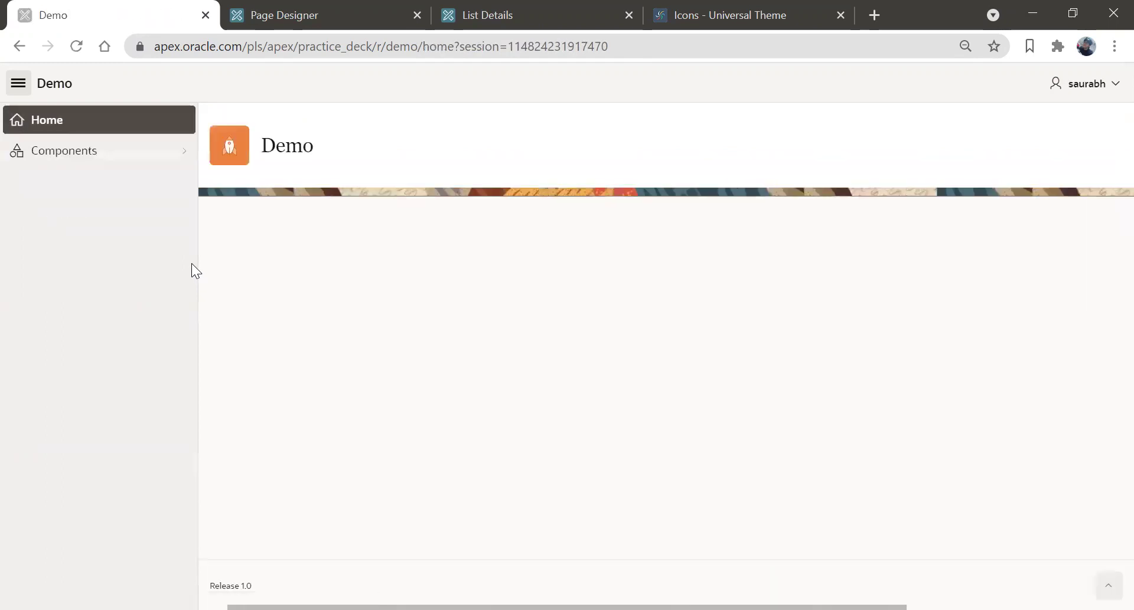
{"action": "left_click", "coordinate": [187, 154]}
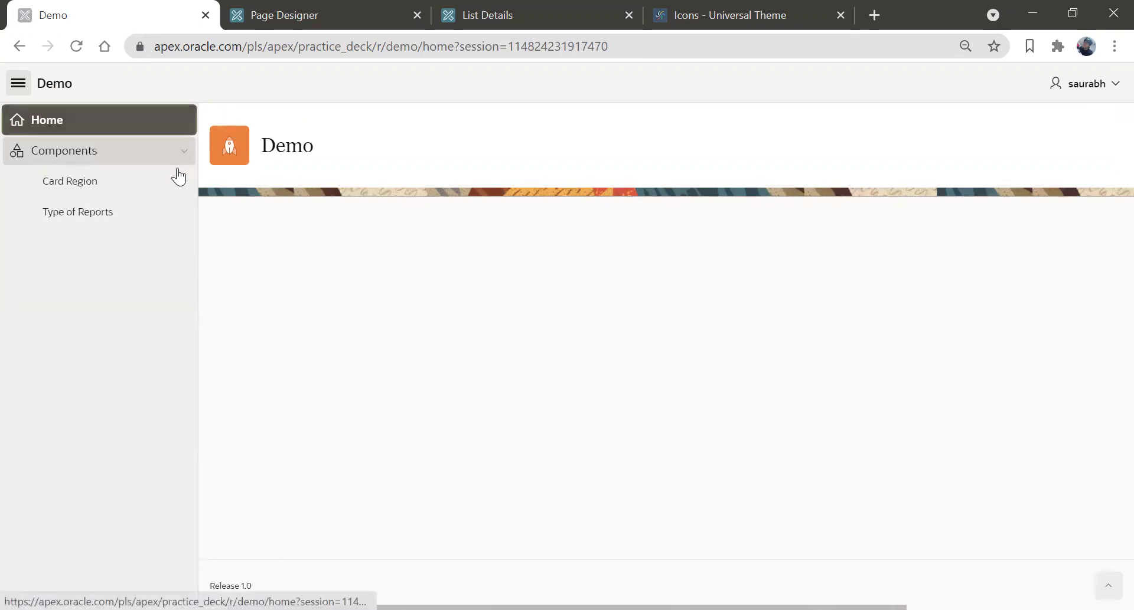